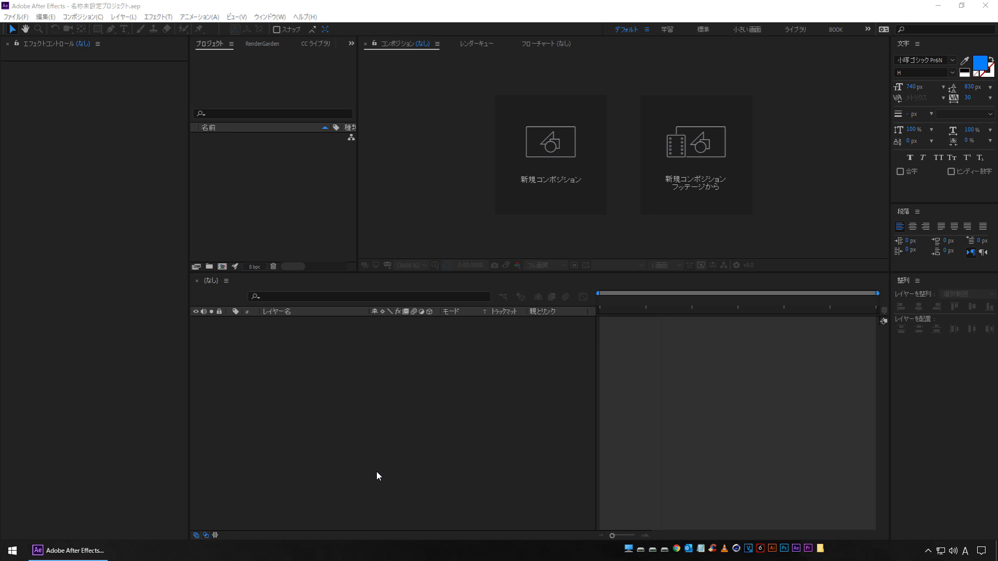
# Create a 2500 × 2500 px composition named text_01 with a deep blue background
pyautogui.click(537, 173)
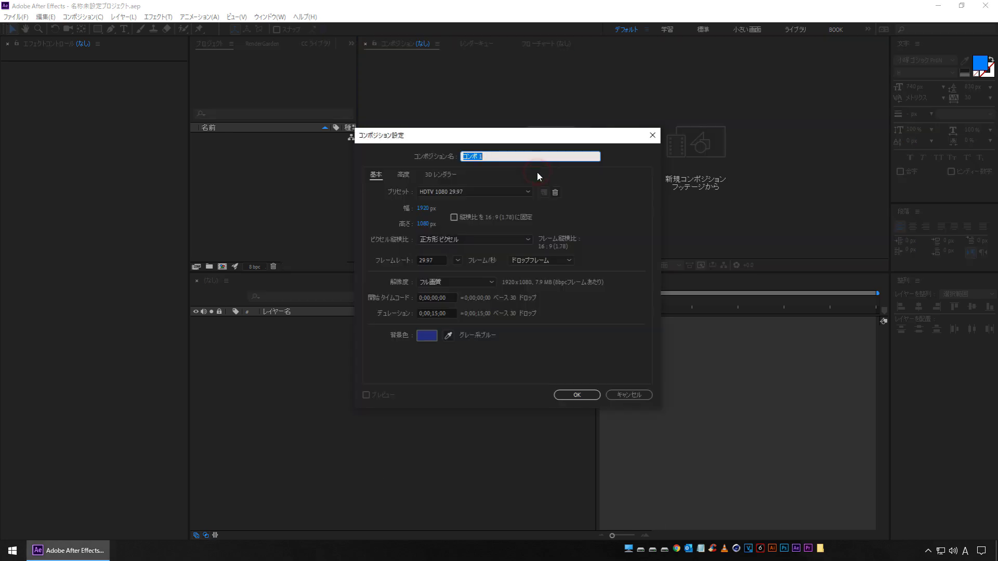
pyautogui.write('text_01')
pyautogui.click(422, 209)
pyautogui.write('2500')
pyautogui.press('Tab')
pyautogui.write('2500')
pyautogui.click(378, 222)
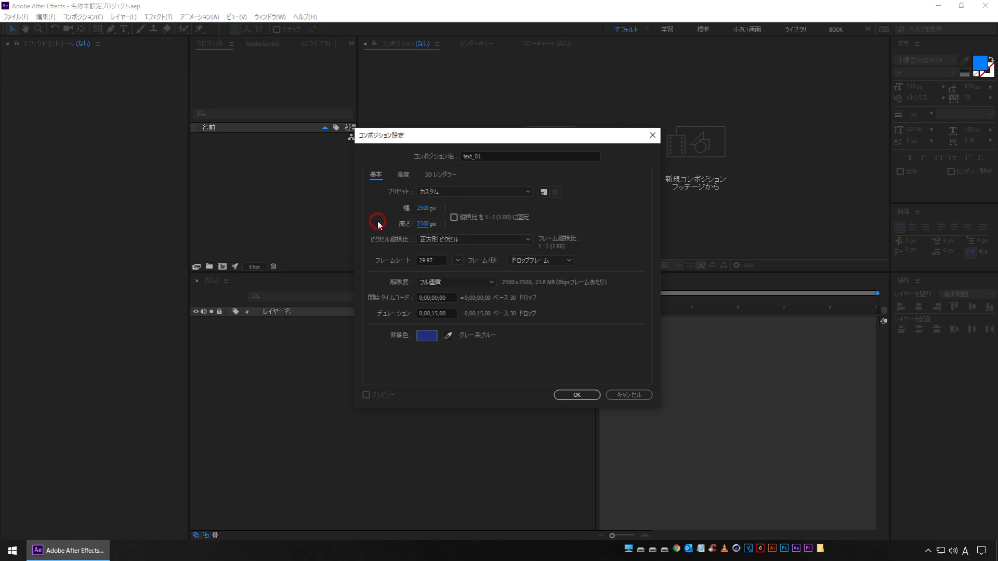
pyautogui.click(421, 337)
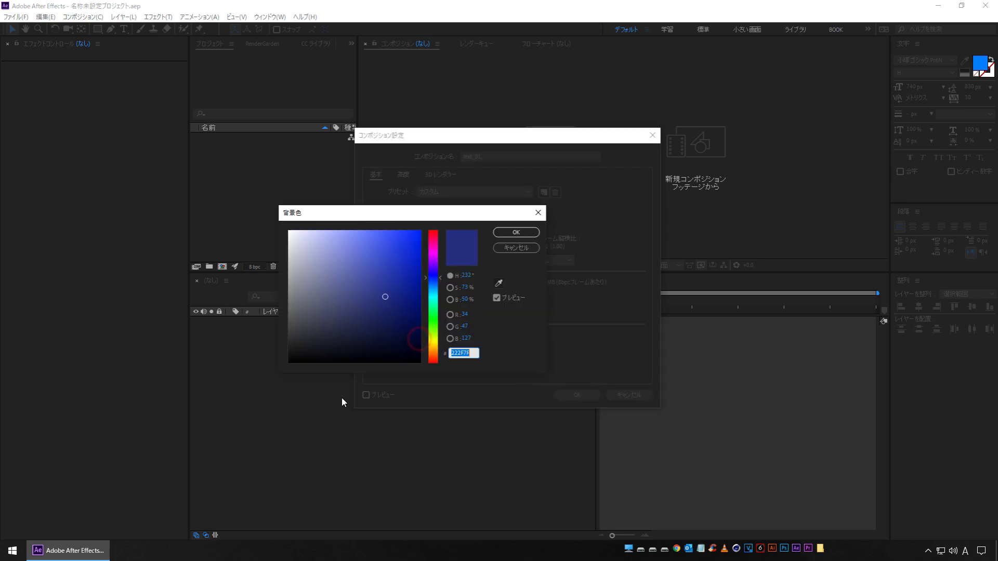
pyautogui.moveTo(386, 298); pyautogui.dragTo(398, 290)
pyautogui.click(510, 232)
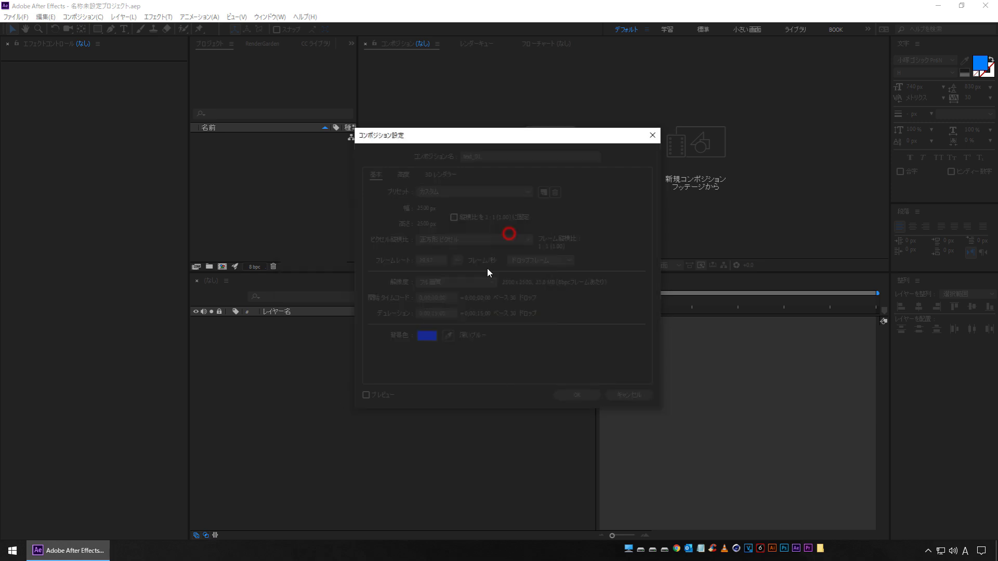
pyautogui.click(572, 395)
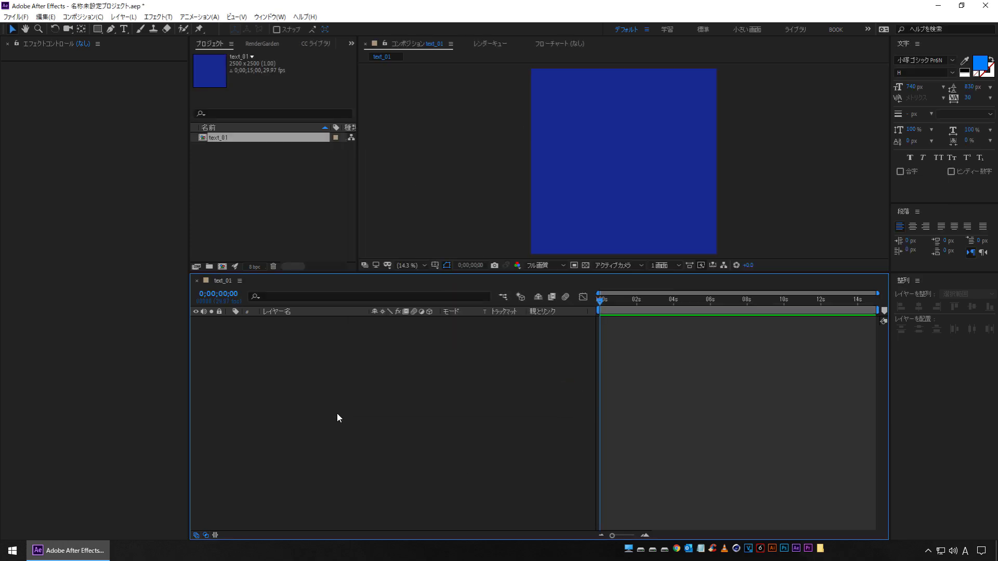
# Add a horizontal text layer reading 貼り絵 on the first line and 輪切り on the second
pyautogui.click(123, 29)
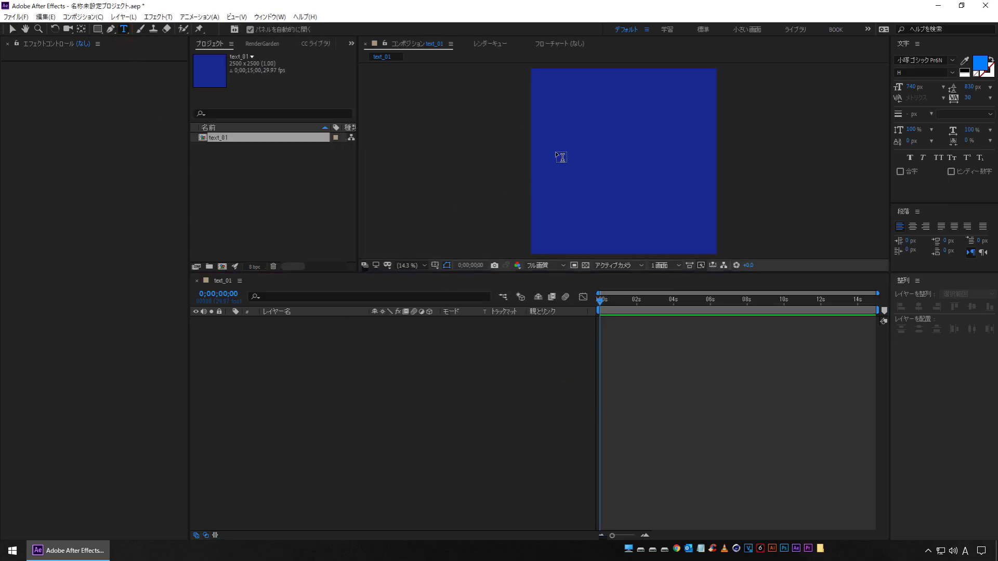
pyautogui.click(569, 129)
pyautogui.write('hari')
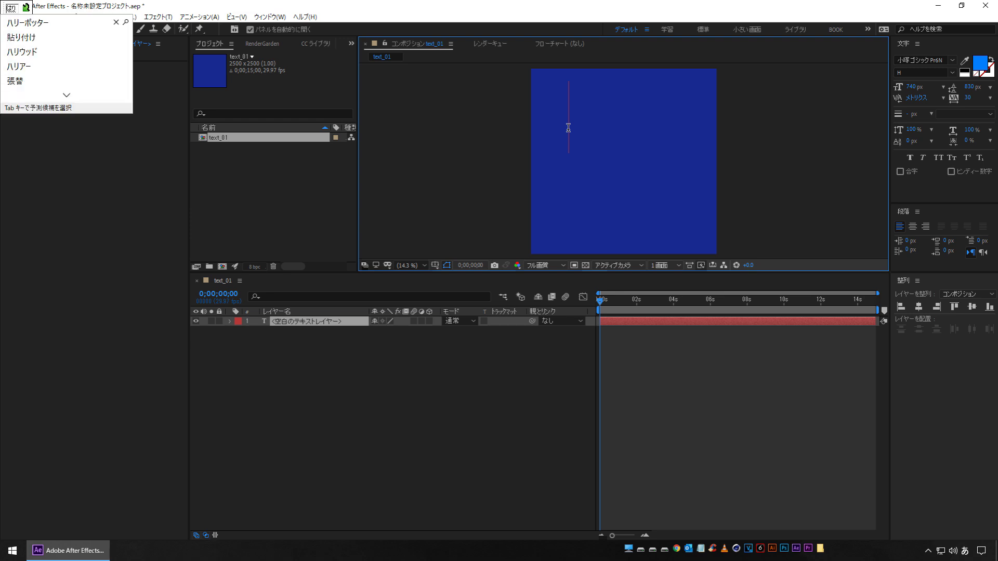
pyautogui.write('e')
pyautogui.press('space')
pyautogui.press('Return')
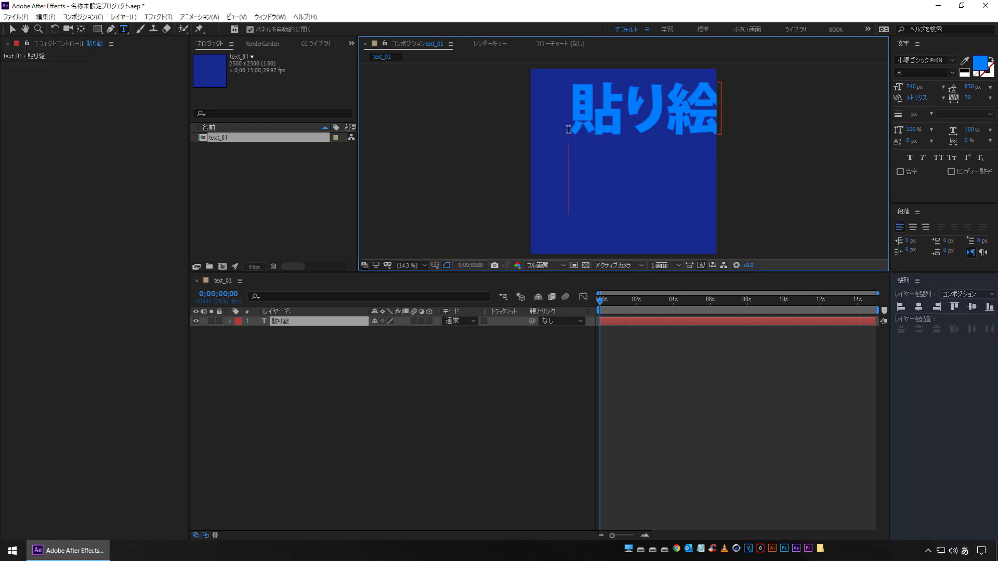
pyautogui.write('wagiri')
pyautogui.press('space')
pyautogui.press('Return')
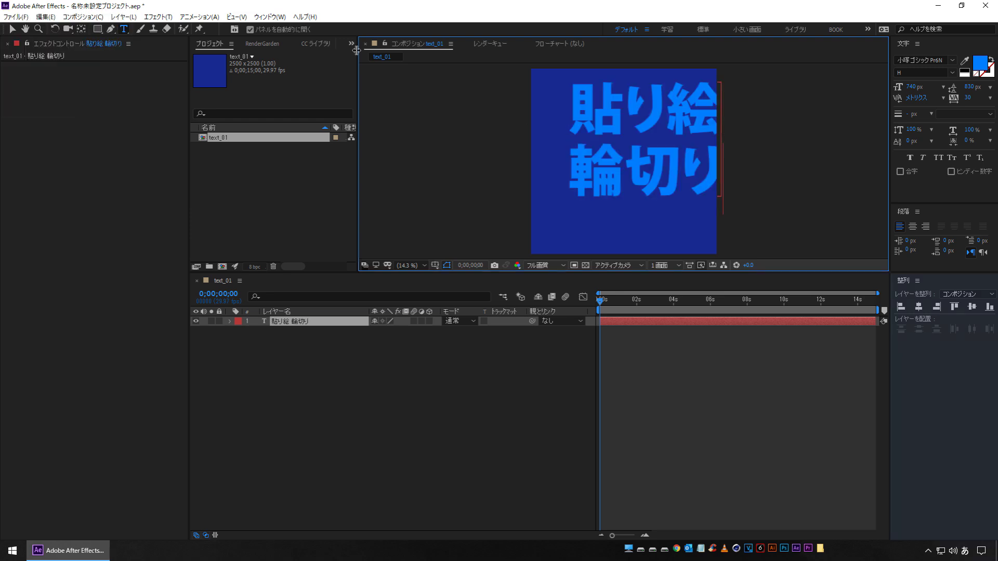
pyautogui.click(293, 326)
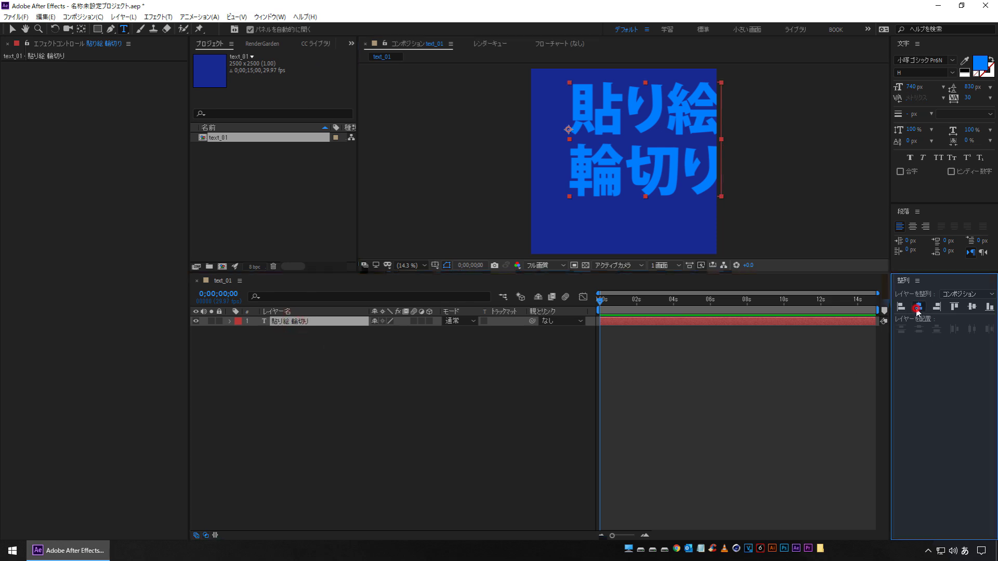
# Centre the text in the composition, enlarge it to 867 px and widen the line spacing
pyautogui.click(919, 307)
pyautogui.click(972, 306)
pyautogui.moveTo(906, 94); pyautogui.dragTo(979, 90)
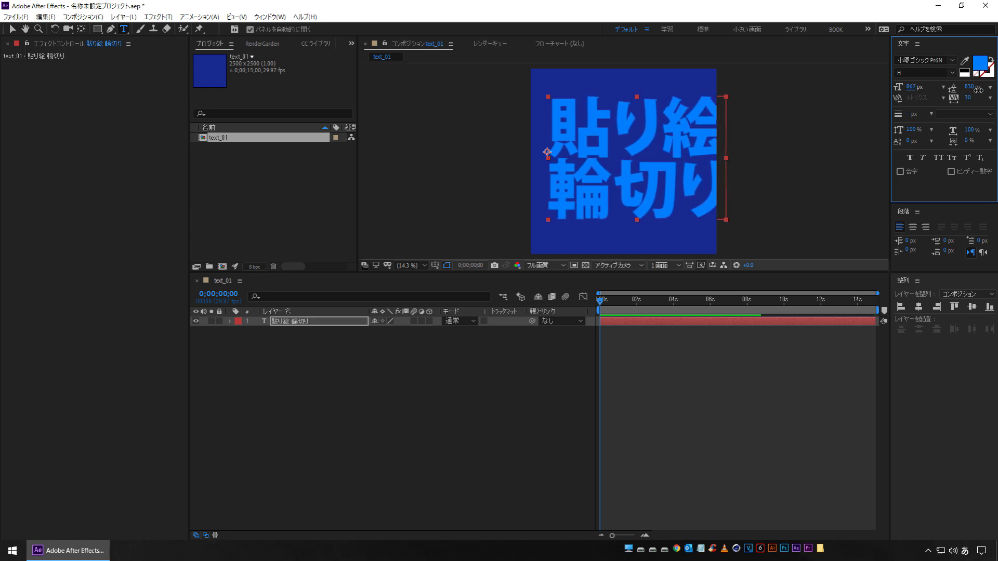
pyautogui.click(920, 308)
pyautogui.moveTo(969, 86)
pyautogui.mouseDown()
pyautogui.moveTo(994, 77)
pyautogui.moveTo(978, 89)
pyautogui.moveTo(996, 91)
pyautogui.mouseUp()
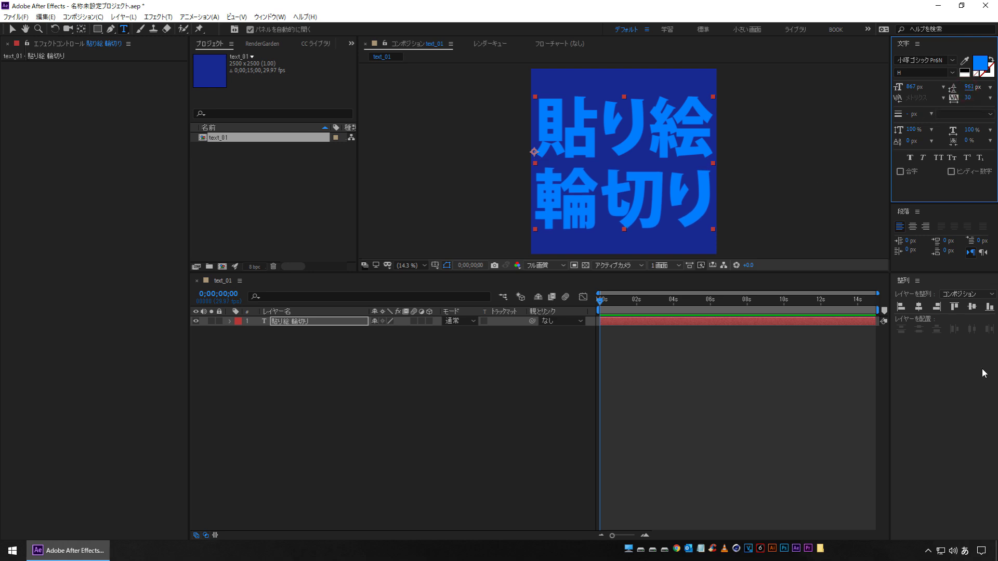
pyautogui.click(972, 308)
pyautogui.click(276, 378)
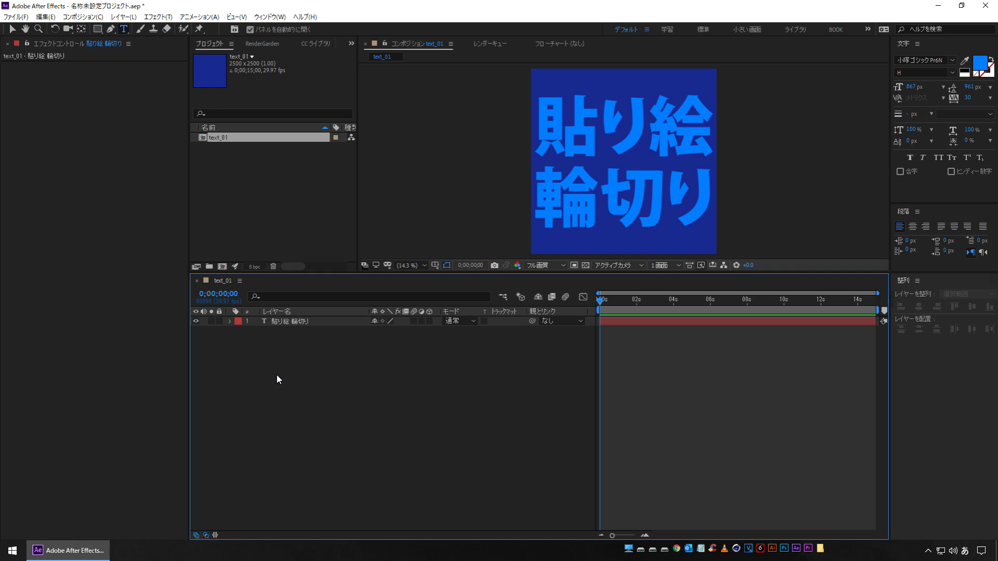
# Move the text layer's anchor point to the centre of the text
pyautogui.click(281, 323)
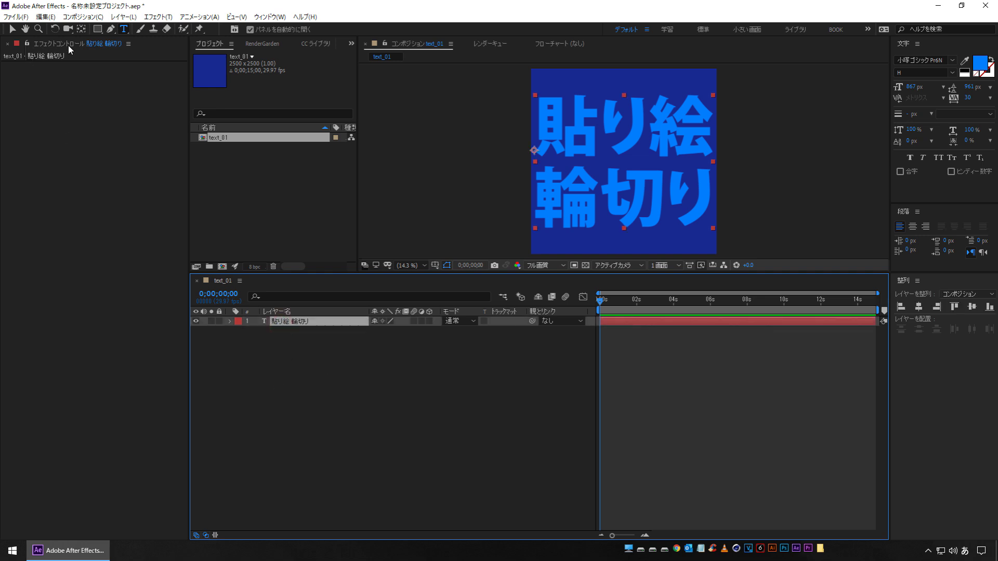
pyautogui.click(83, 31)
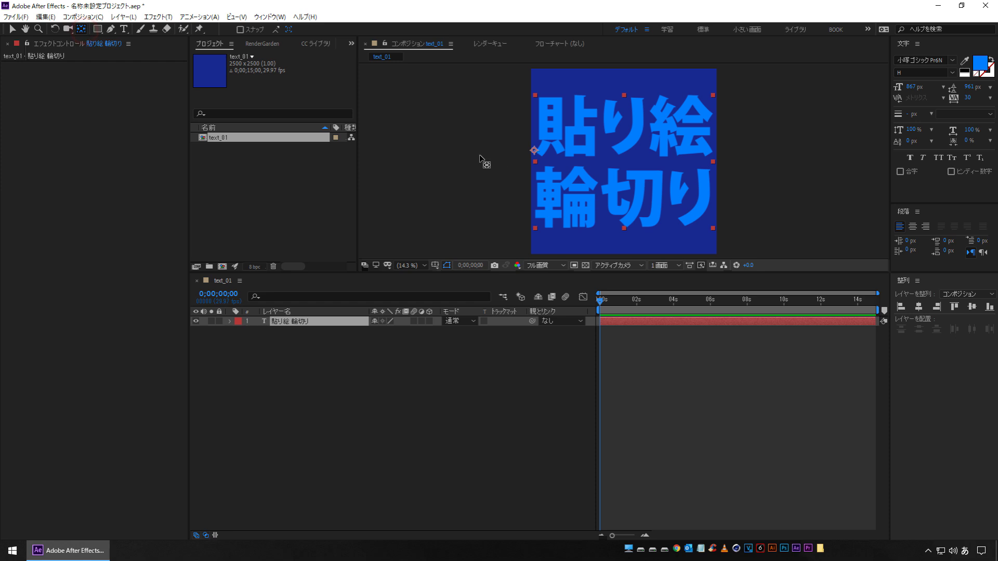
pyautogui.moveTo(534, 151); pyautogui.dragTo(623, 161)
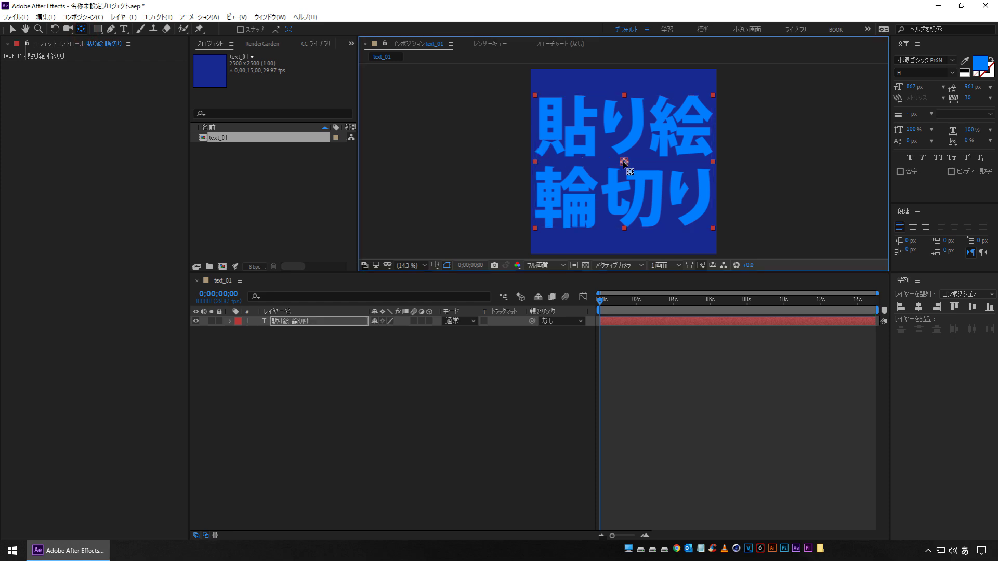
# Scale the text layer down to 87% to leave margin around it
pyautogui.click(298, 321)
pyautogui.press('s')
pyautogui.moveTo(386, 334); pyautogui.dragTo(379, 334)
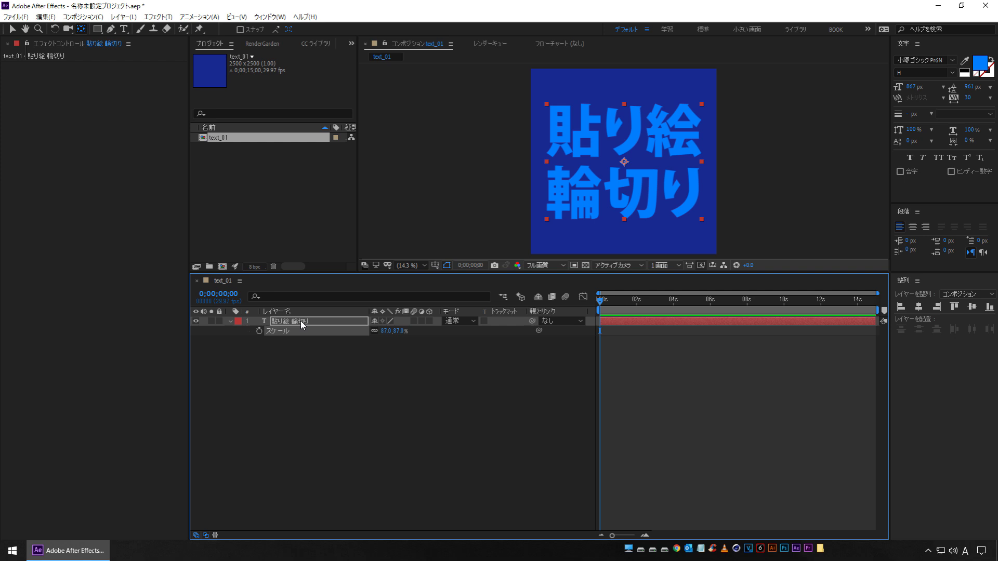
pyautogui.click(280, 324)
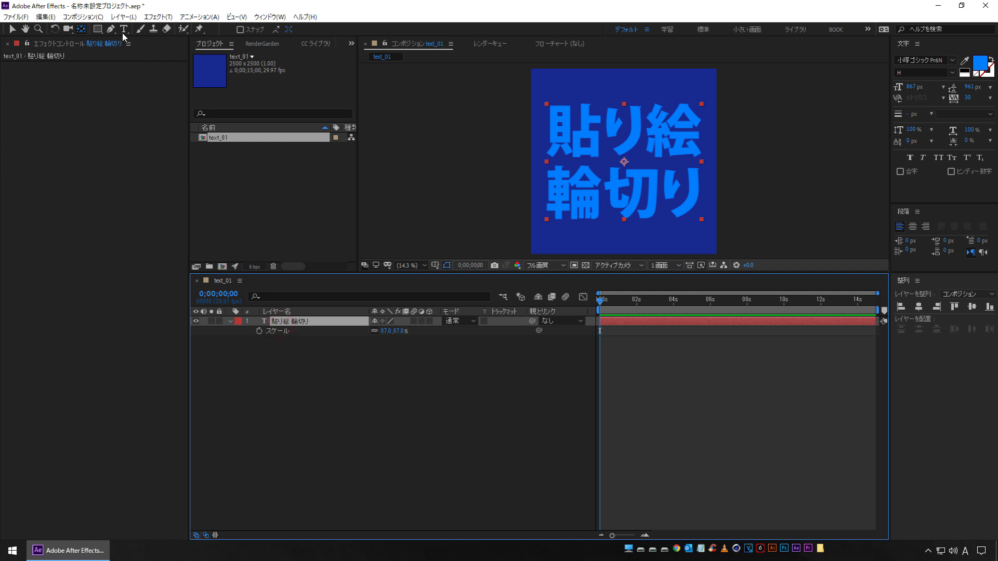
pyautogui.click(158, 16)
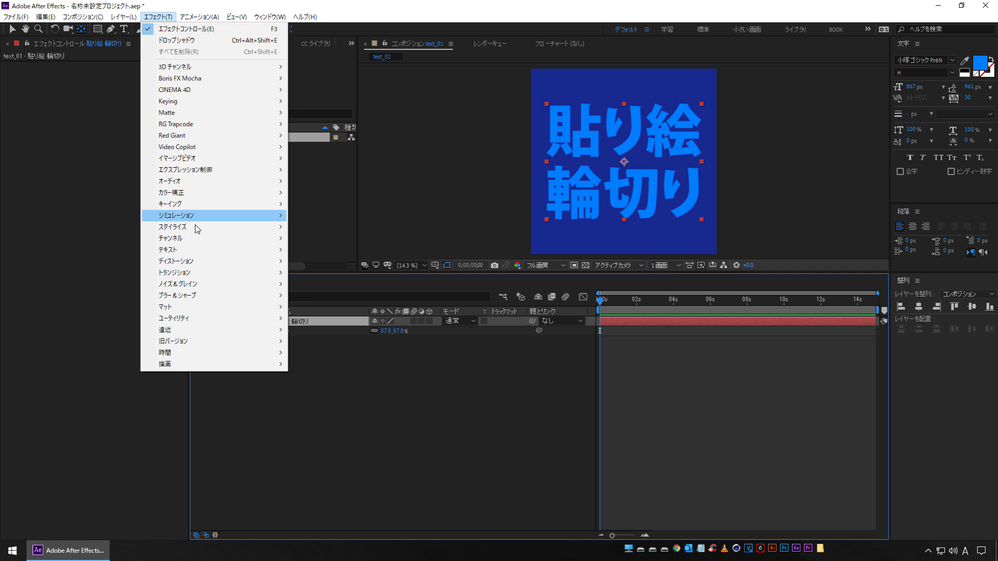
# Apply Simulation > CC Pixel Polly to the 貼り絵 輪切り layer and preview the shatter
pyautogui.moveTo(218, 218)
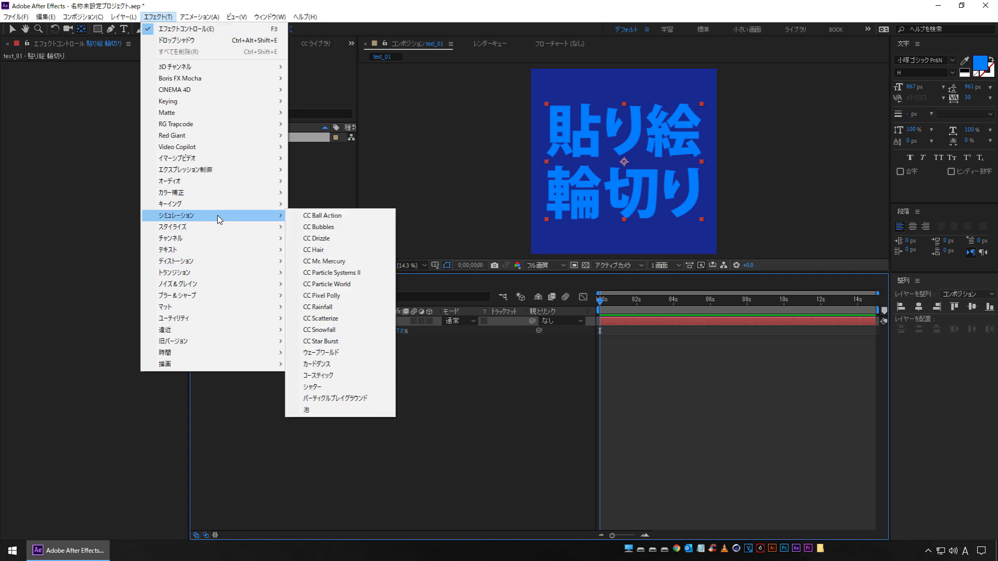
pyautogui.click(360, 298)
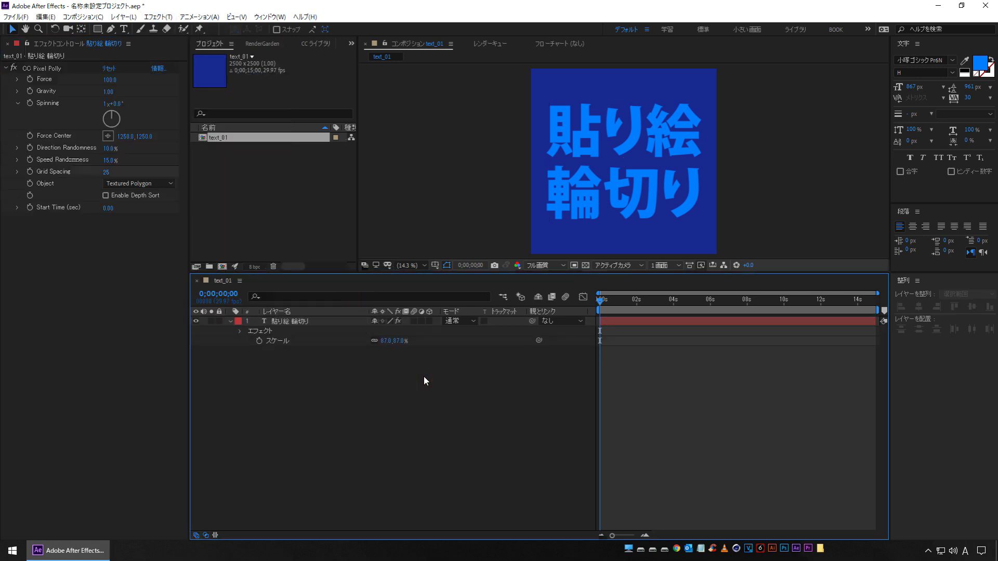
pyautogui.press('space')
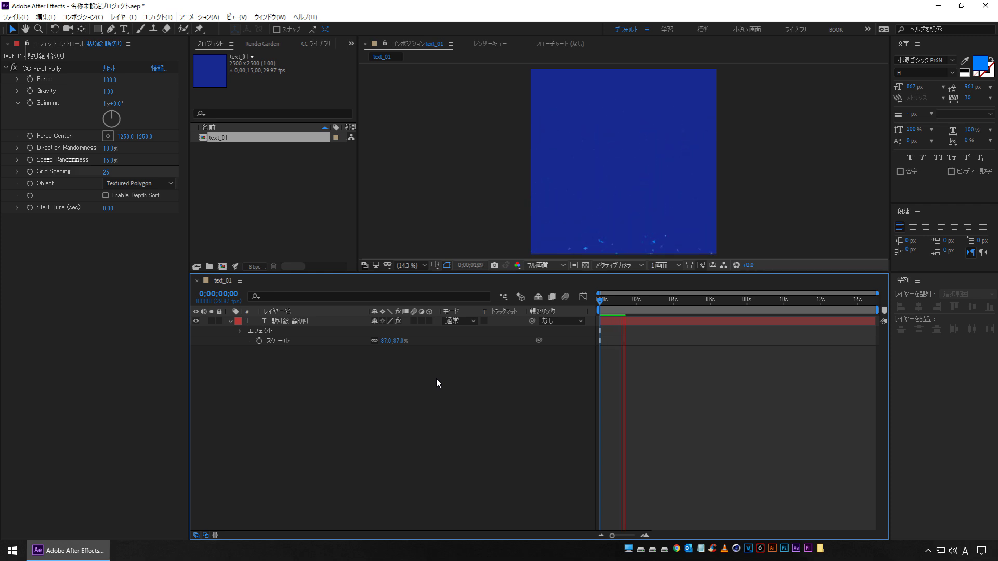
pyautogui.moveTo(601, 299); pyautogui.dragTo(619, 299)
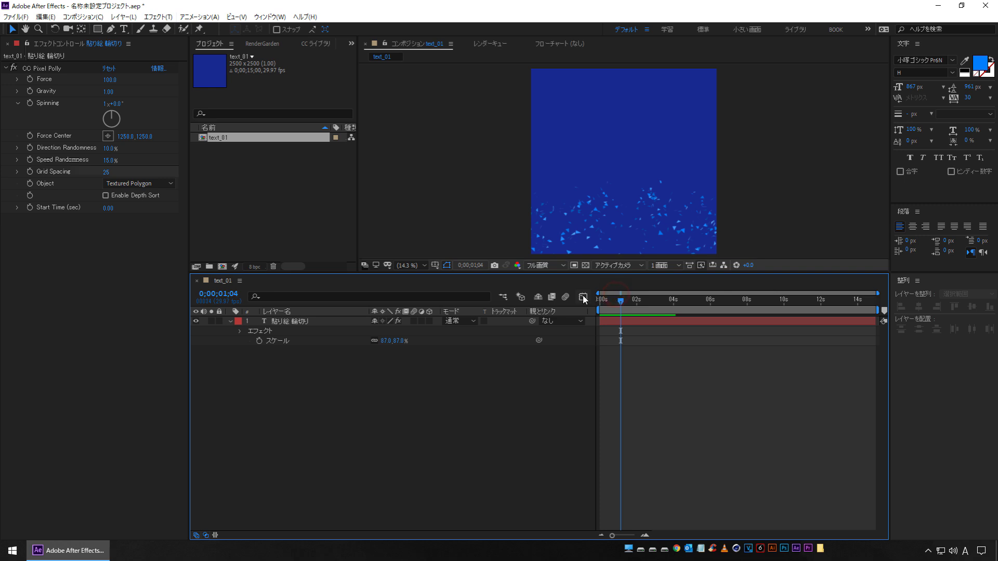
pyautogui.click(599, 300)
pyautogui.click(603, 322)
pyautogui.click(603, 300)
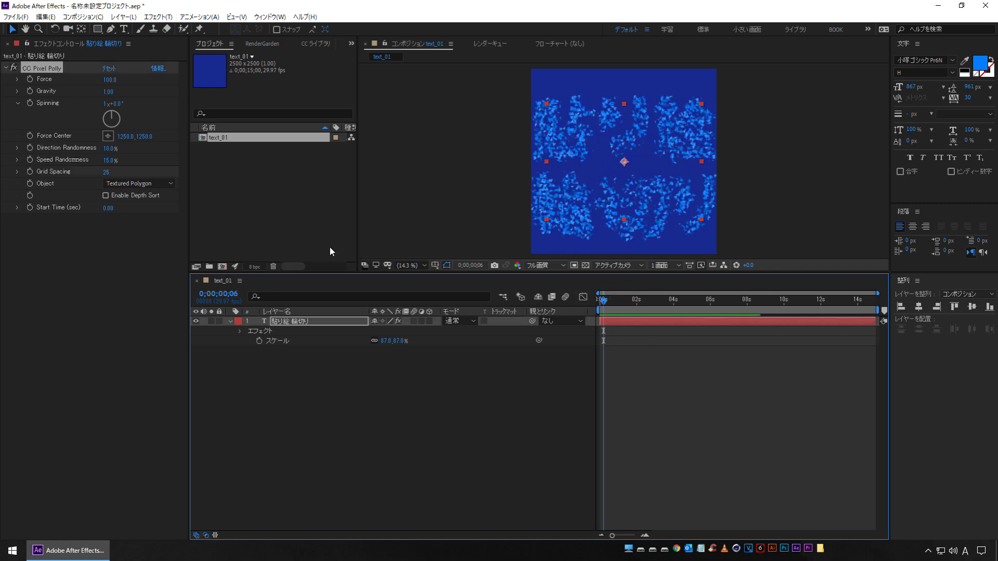
# Set CC Pixel Polly Force to 0 and preview the result from the start
pyautogui.click(108, 80)
pyautogui.write('0')
pyautogui.press('Return')
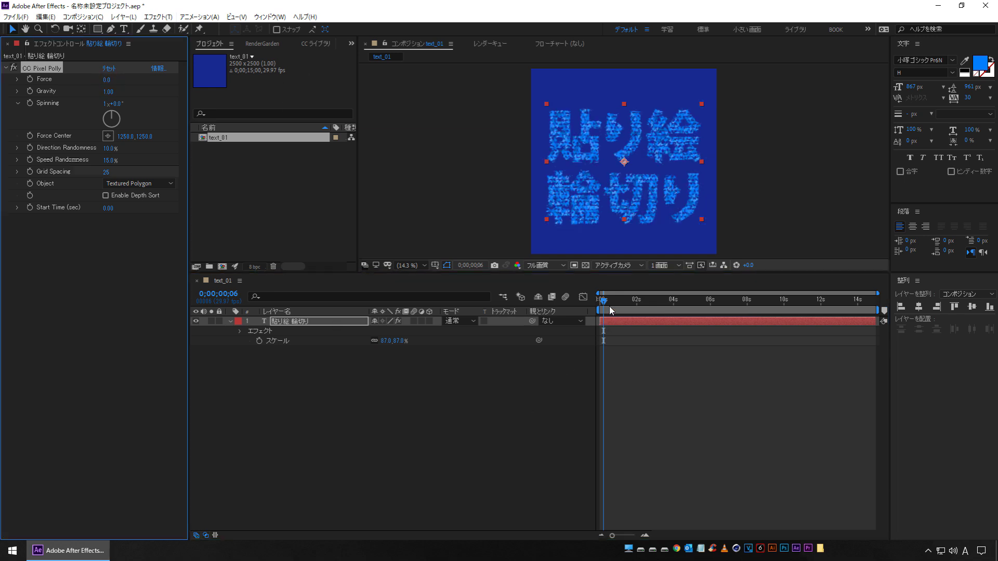
pyautogui.click(611, 310)
pyautogui.press('space')
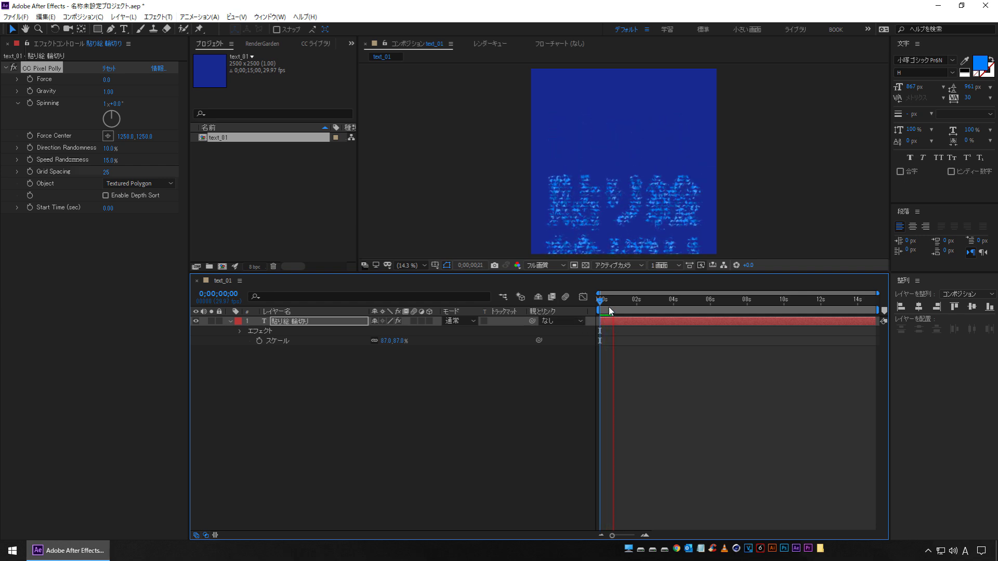
pyautogui.press('space')
pyautogui.press('space')
pyautogui.press('space')
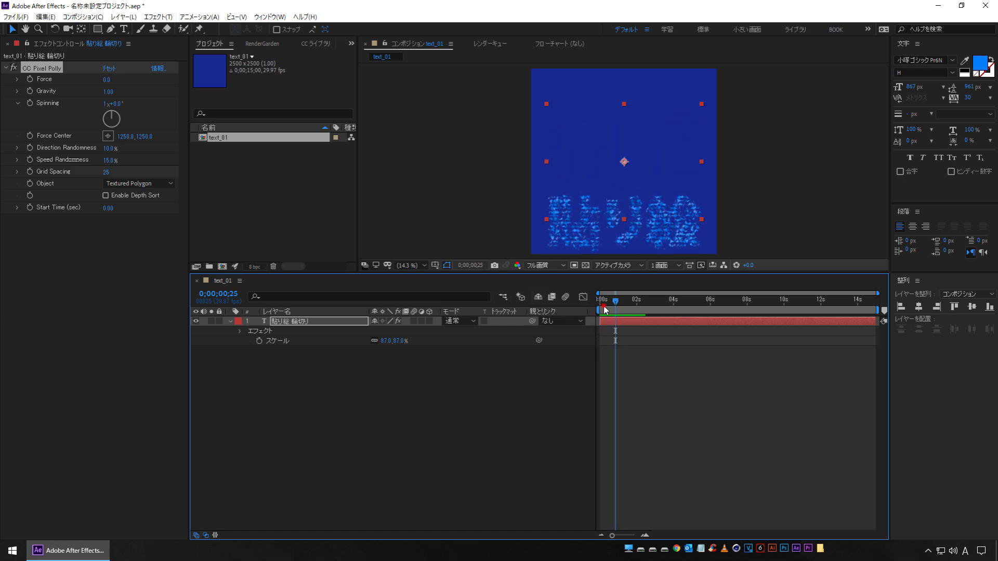
pyautogui.press('space')
pyautogui.press('space')
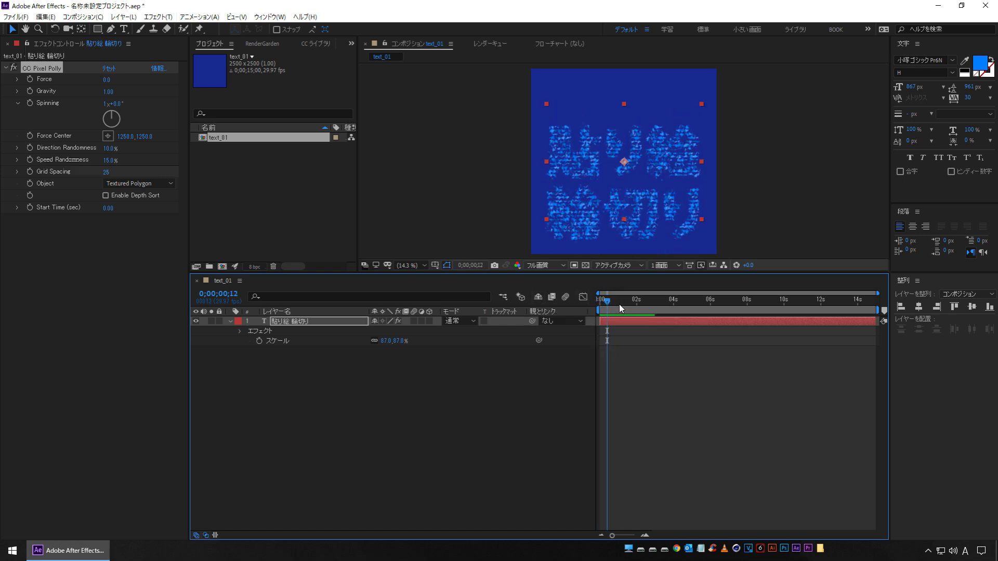
# Set Gravity to 0 and preview the shatter from the beginning and around 0;00;01;27
pyautogui.click(111, 94)
pyautogui.write('0')
pyautogui.press('Return')
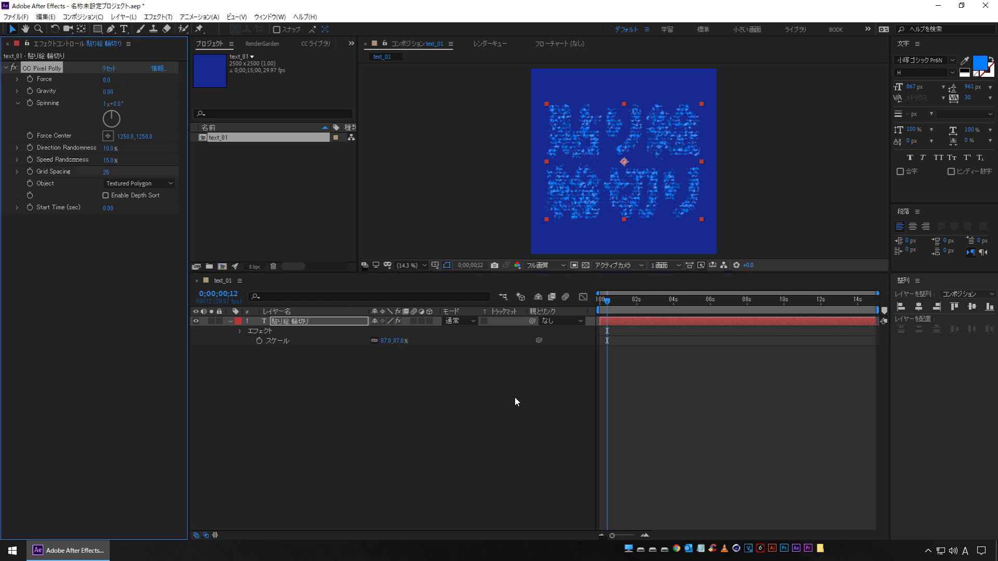
pyautogui.moveTo(605, 308); pyautogui.dragTo(545, 300)
pyautogui.press('space')
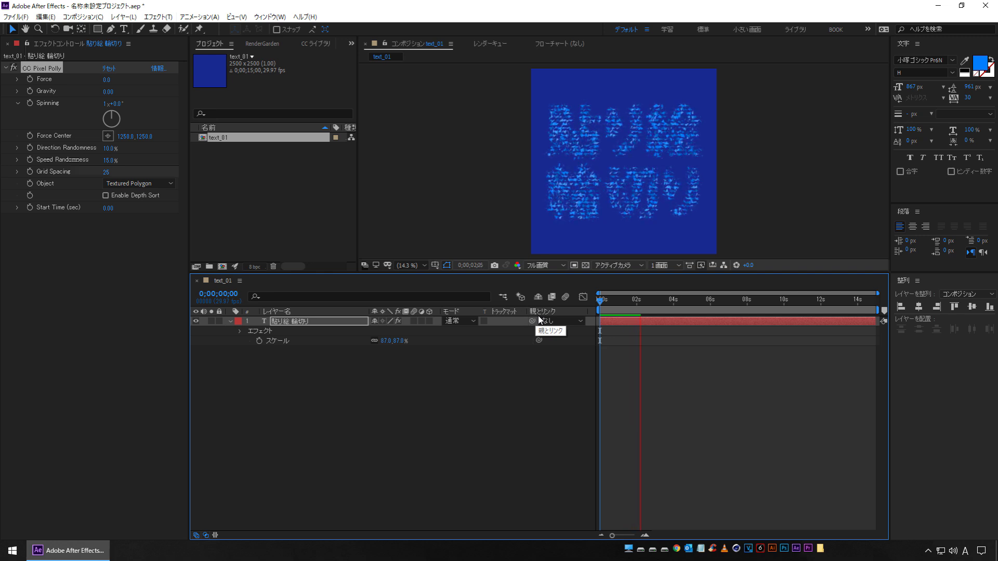
pyautogui.press('space')
pyautogui.moveTo(629, 307); pyautogui.dragTo(634, 307)
pyautogui.press('space')
pyautogui.press('space')
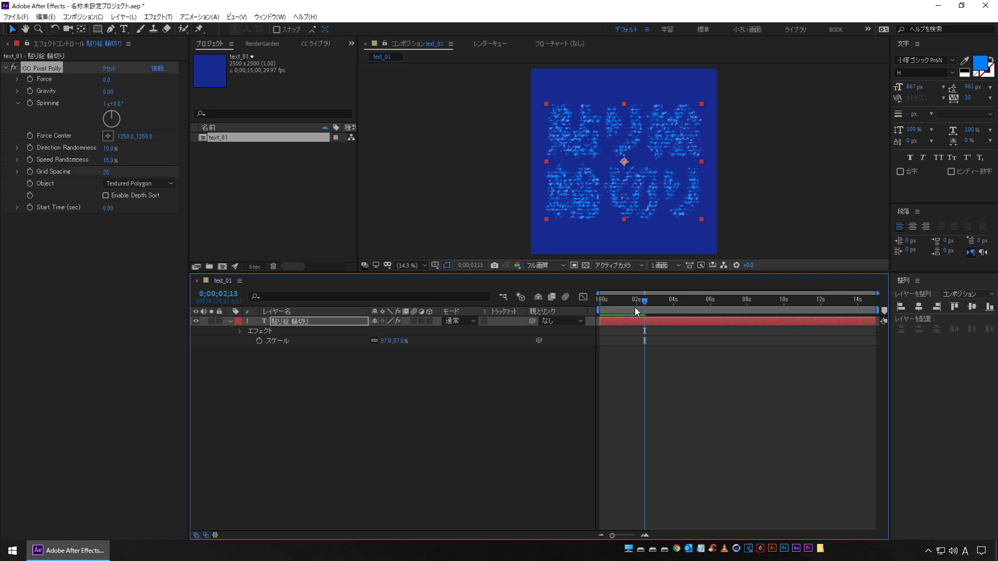
pyautogui.moveTo(635, 307); pyautogui.dragTo(590, 307)
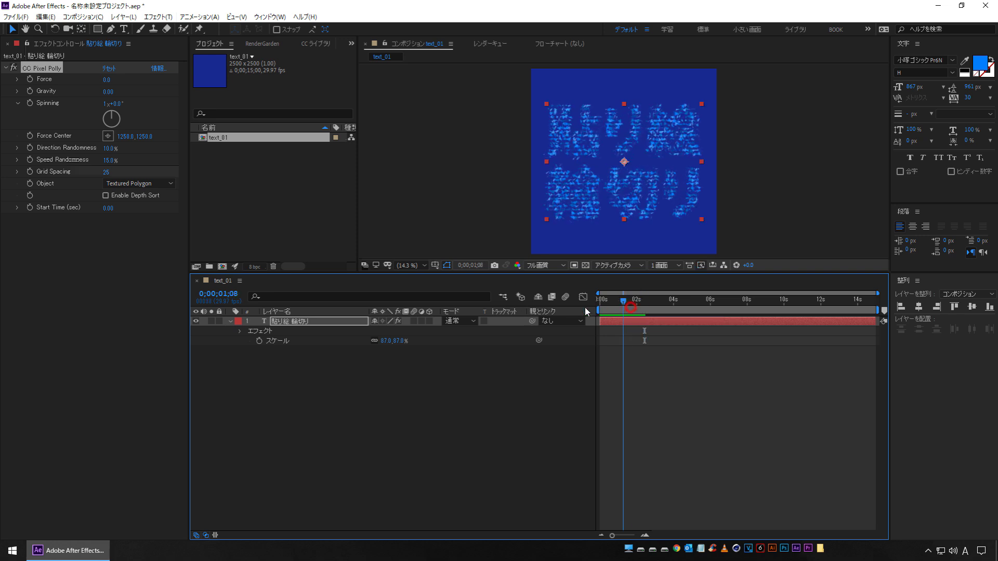
pyautogui.press('space')
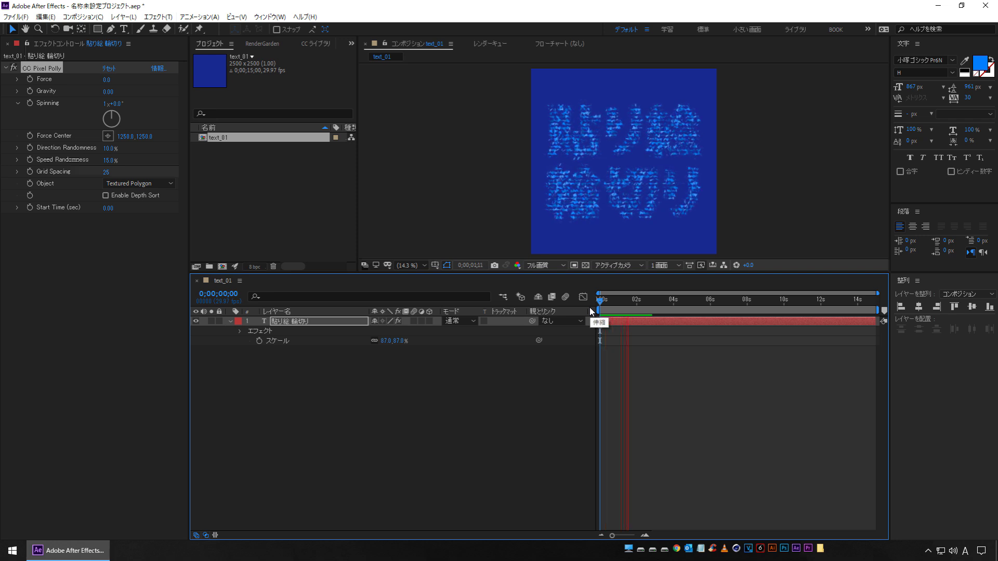
pyautogui.press('space')
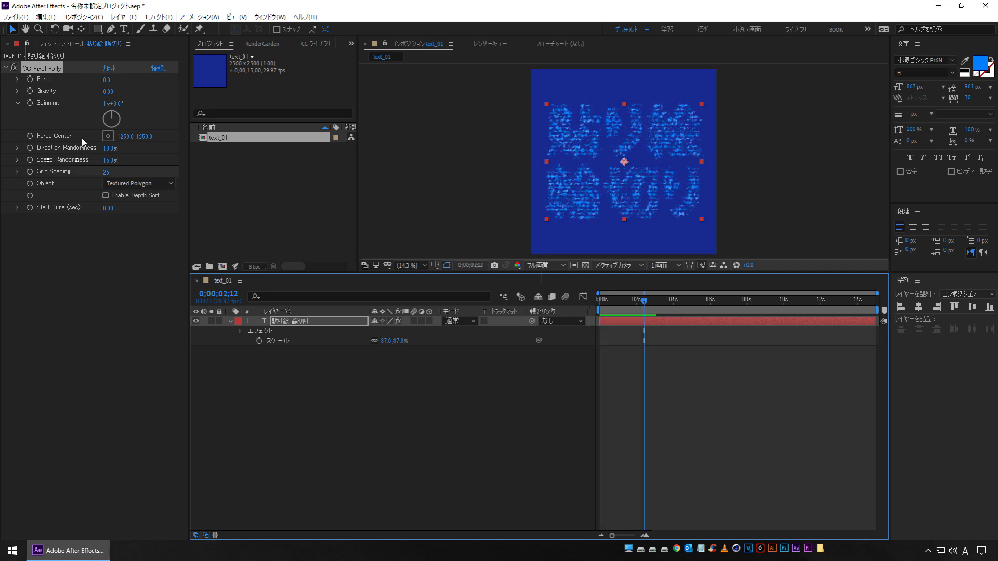
# Set CC Pixel Polly Spinning to 0x+90° and preview the reduced rotation
pyautogui.moveTo(107, 112); pyautogui.dragTo(3, 134)
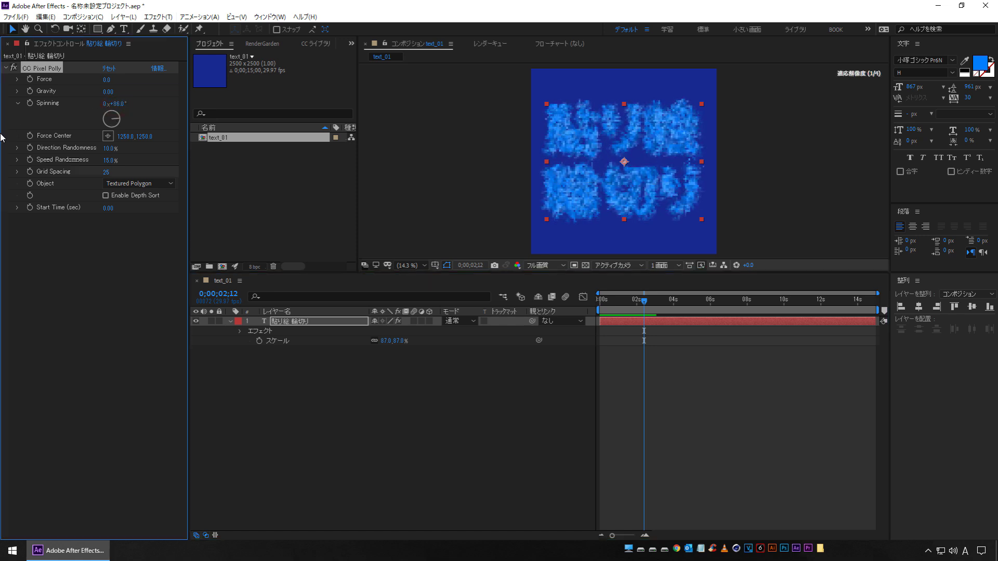
pyautogui.click(115, 104)
pyautogui.write('90')
pyautogui.press('Return')
pyautogui.click(612, 303)
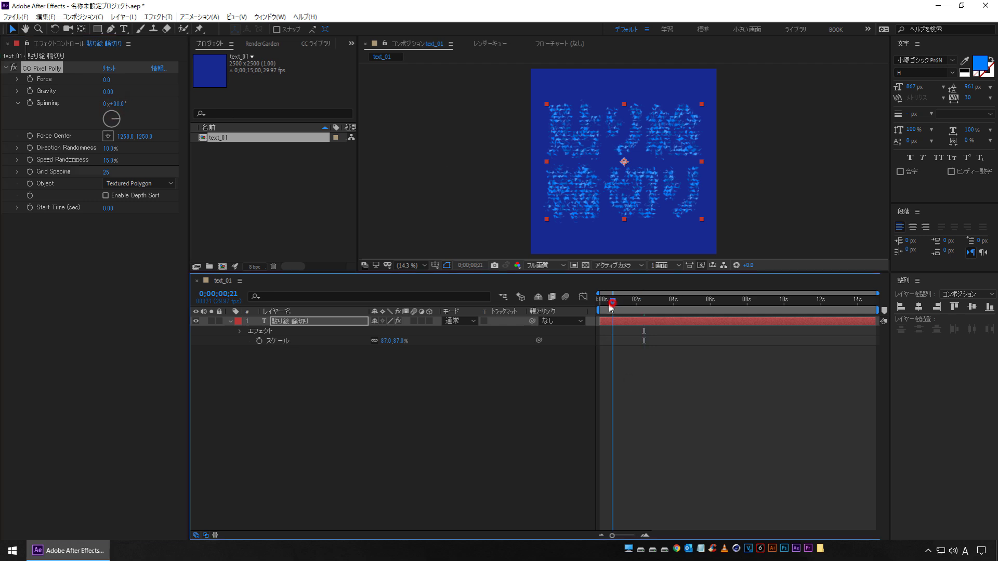
pyautogui.moveTo(612, 306); pyautogui.dragTo(469, 334)
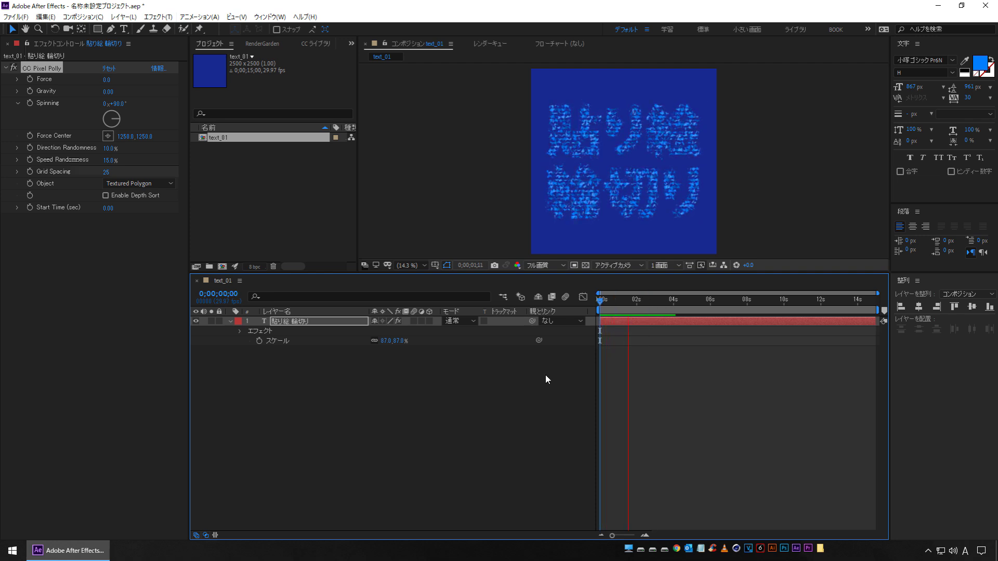
pyautogui.press('space')
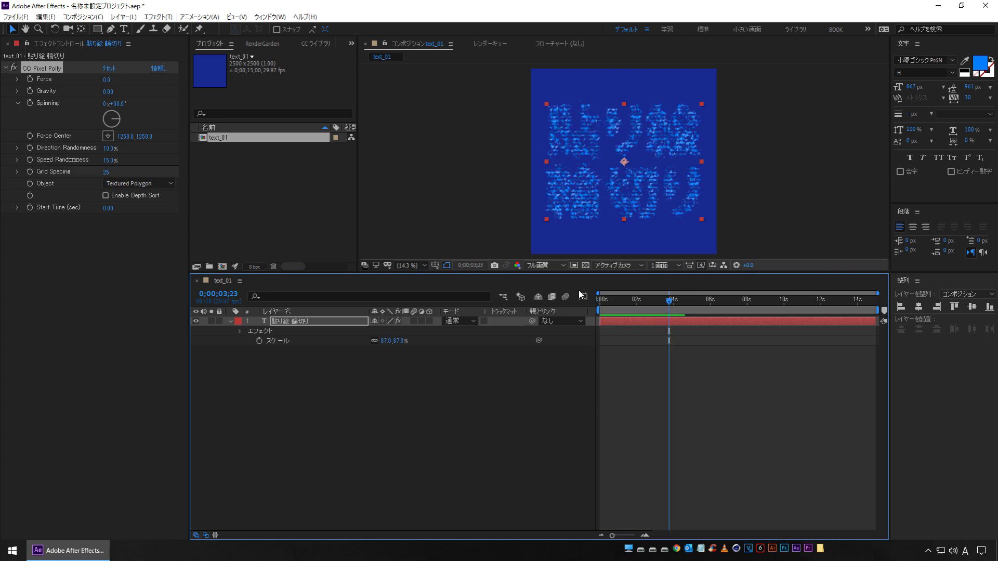
pyautogui.click(290, 321)
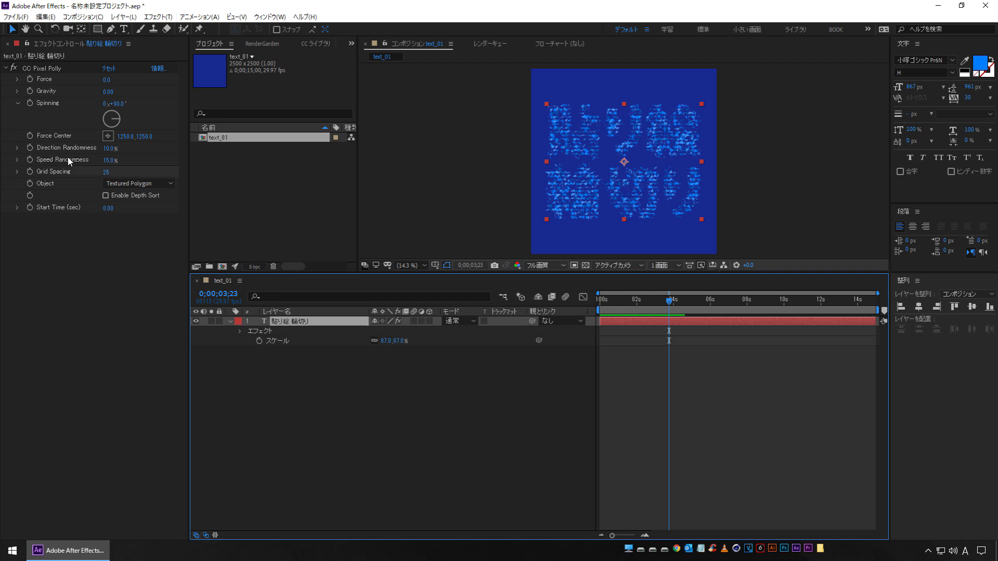
# Step Grid Spacing through 28, 20 and 19 down to 18, then return to frame 0
pyautogui.click(105, 173)
pyautogui.write('28')
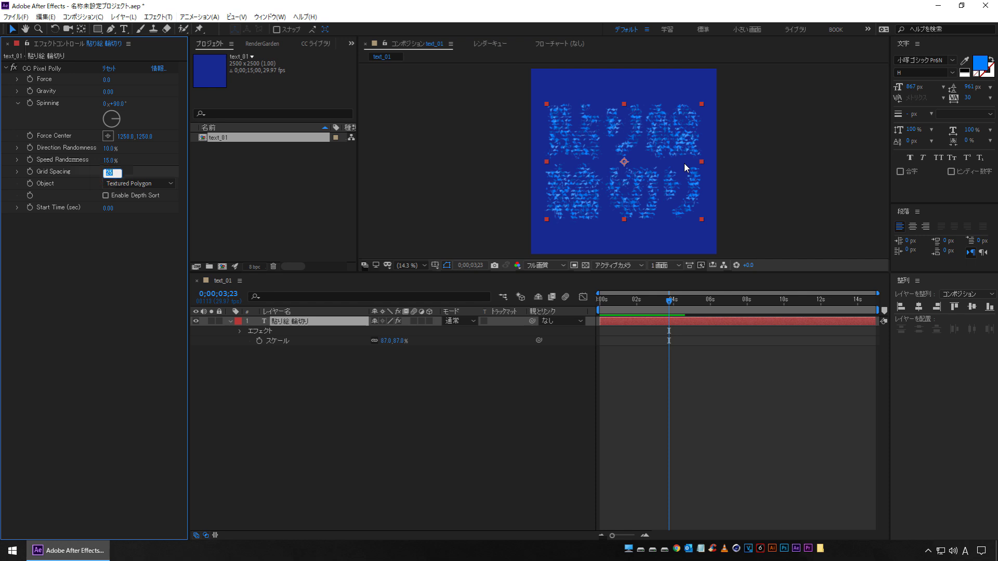
pyautogui.press('Return')
pyautogui.write('20')
pyautogui.press('Return')
pyautogui.write('19')
pyautogui.press('Return')
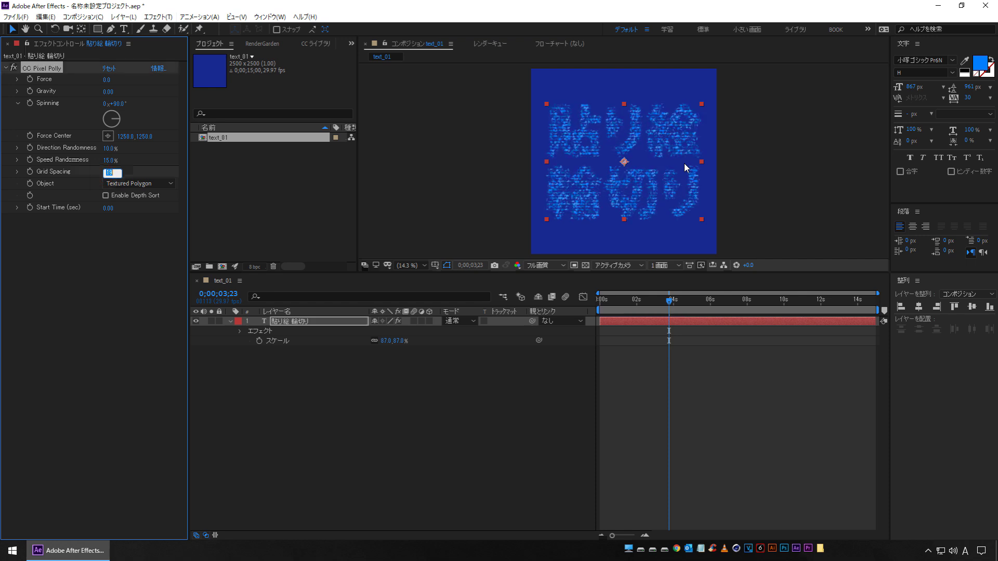
pyautogui.write('18')
pyautogui.press('Return')
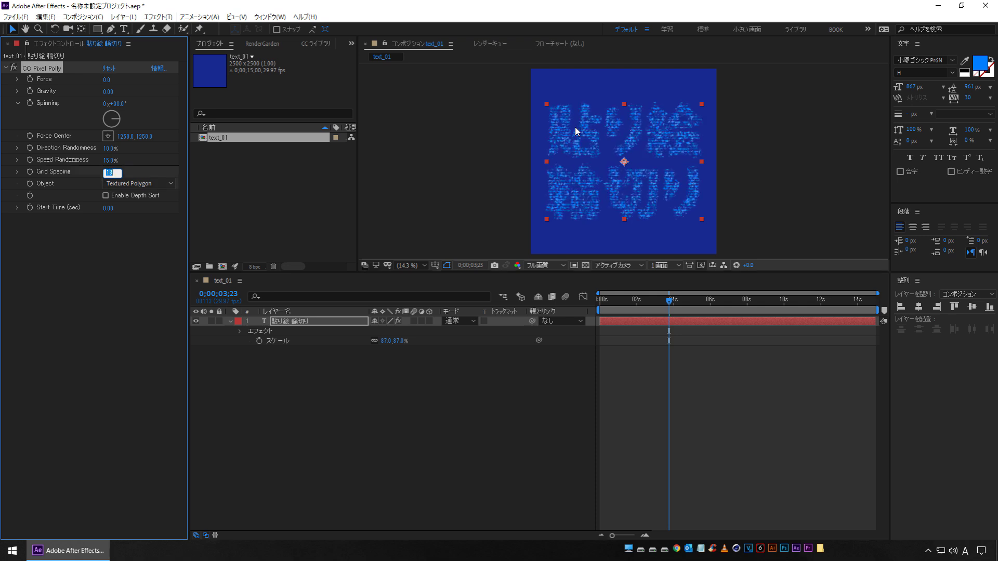
pyautogui.click(409, 410)
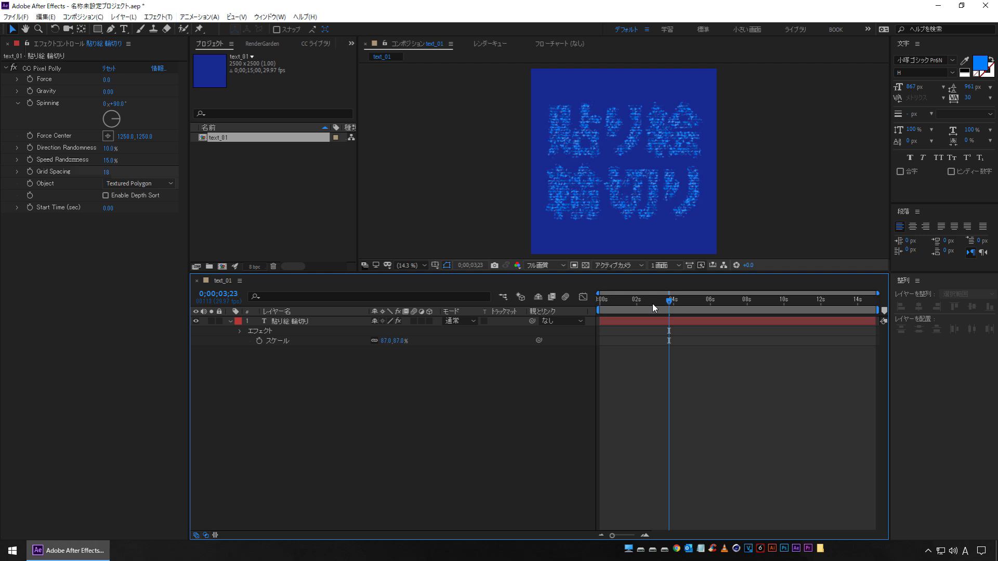
pyautogui.press('Home')
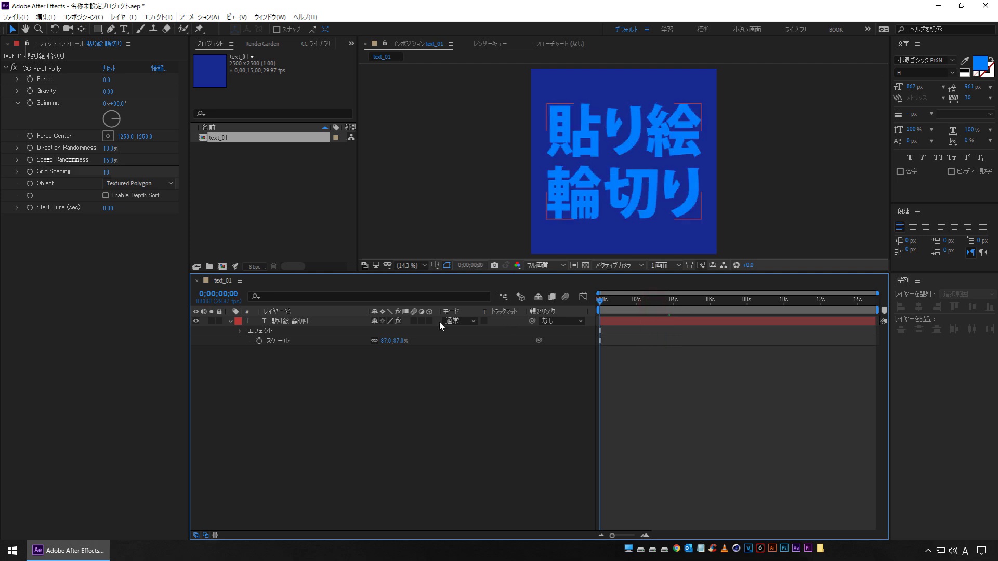
pyautogui.press('space')
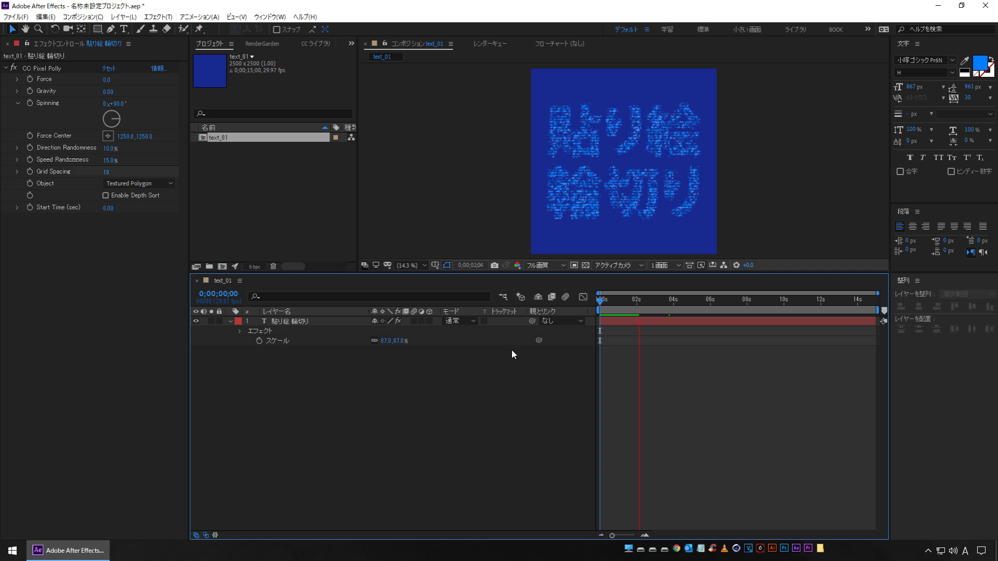
pyautogui.press('space')
pyautogui.moveTo(628, 302); pyautogui.dragTo(626, 300)
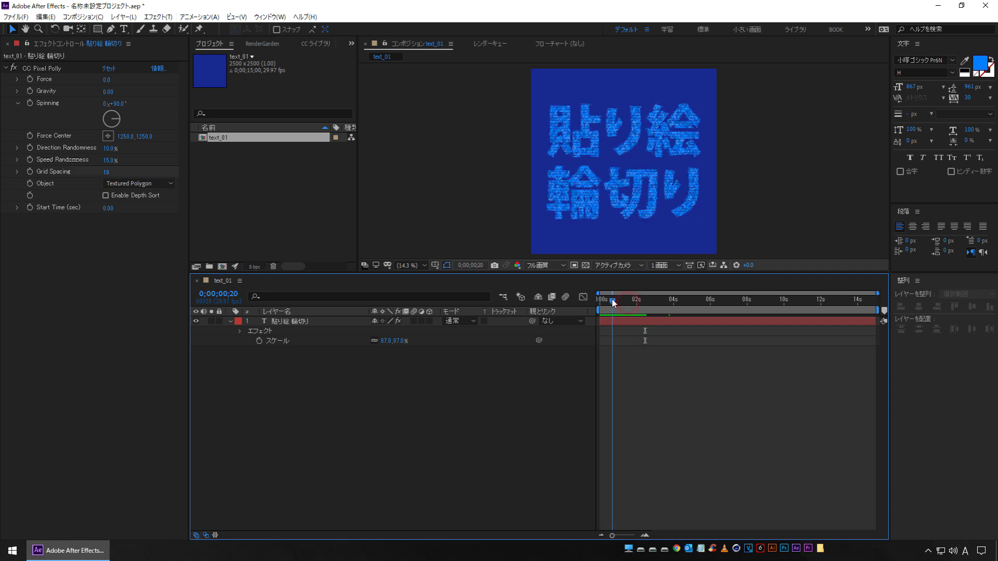
pyautogui.click(301, 323)
pyautogui.hotkey('ctrl', 'd')
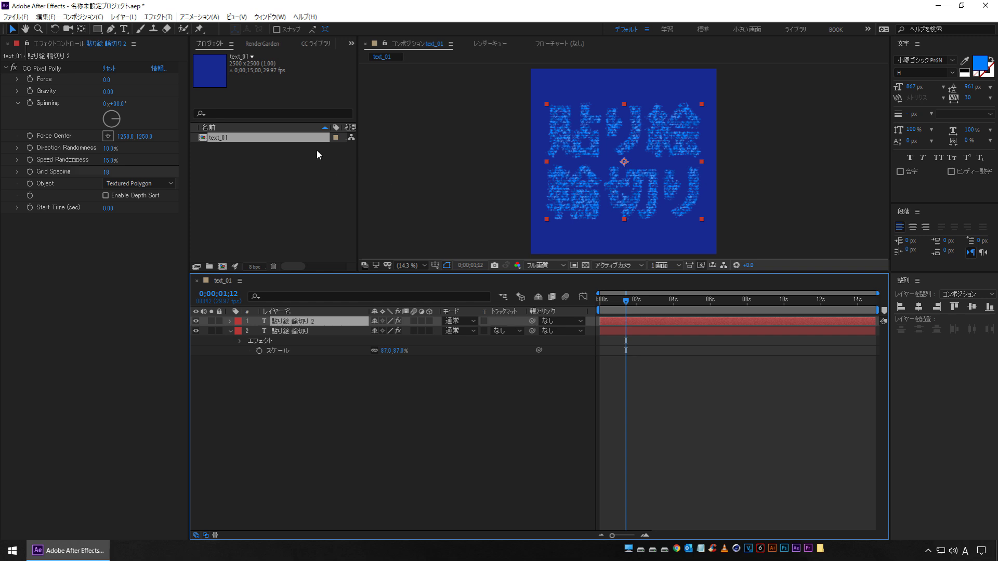
# Lower the copy's Grid Spacing to 13, compare it against the original, and preview from the start
pyautogui.click(106, 173)
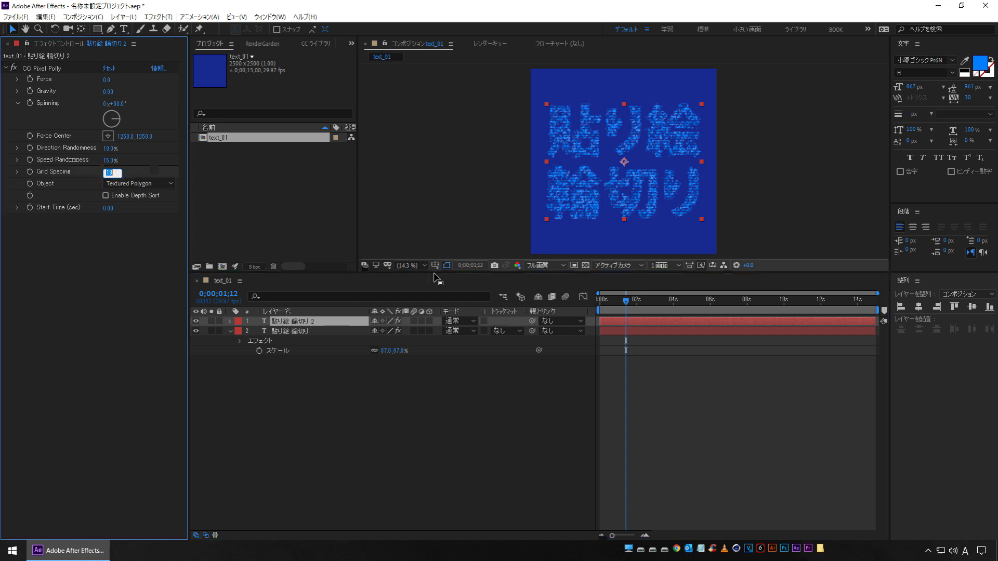
pyautogui.press('Down')
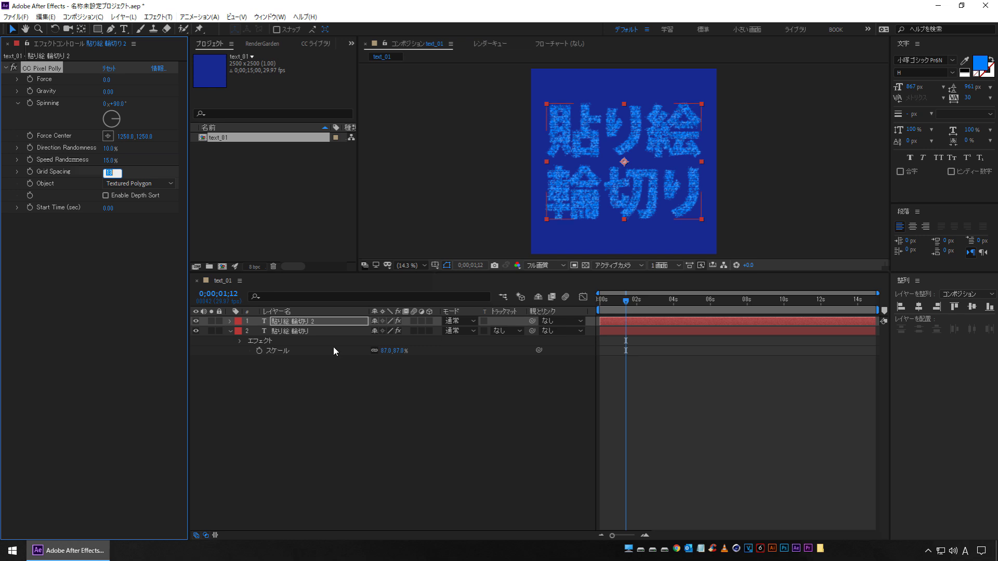
pyautogui.click(310, 374)
pyautogui.click(288, 322)
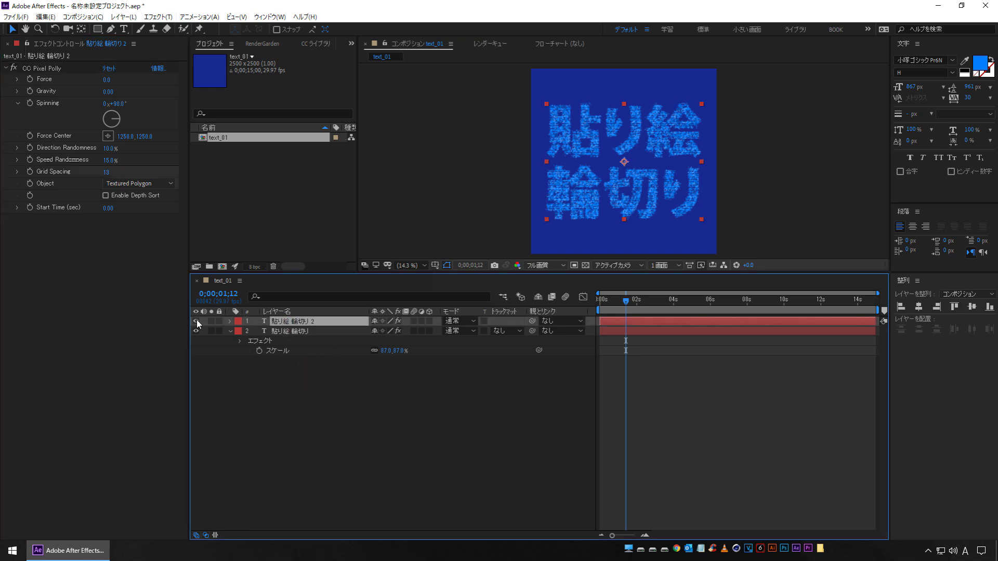
pyautogui.click(196, 321)
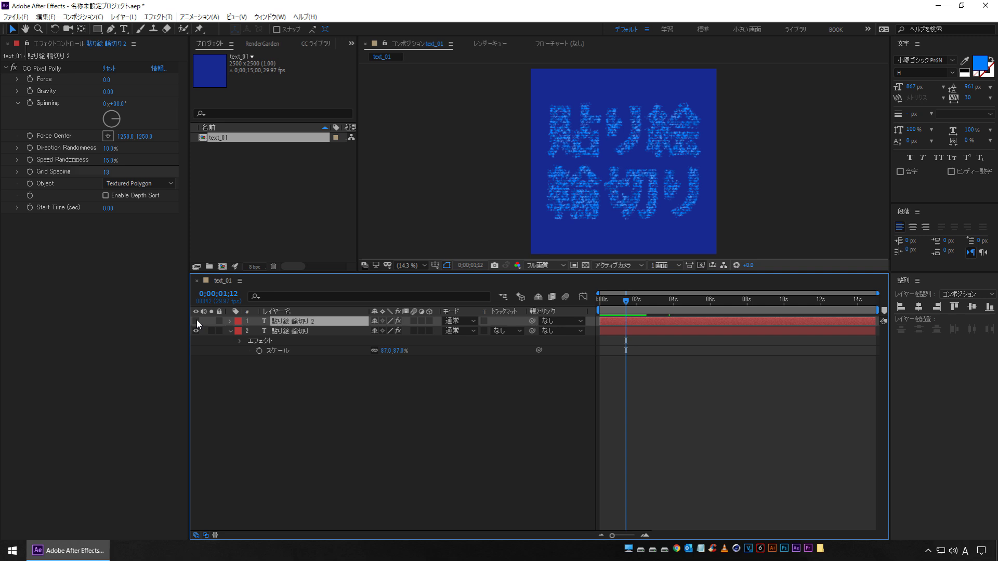
pyautogui.click(196, 322)
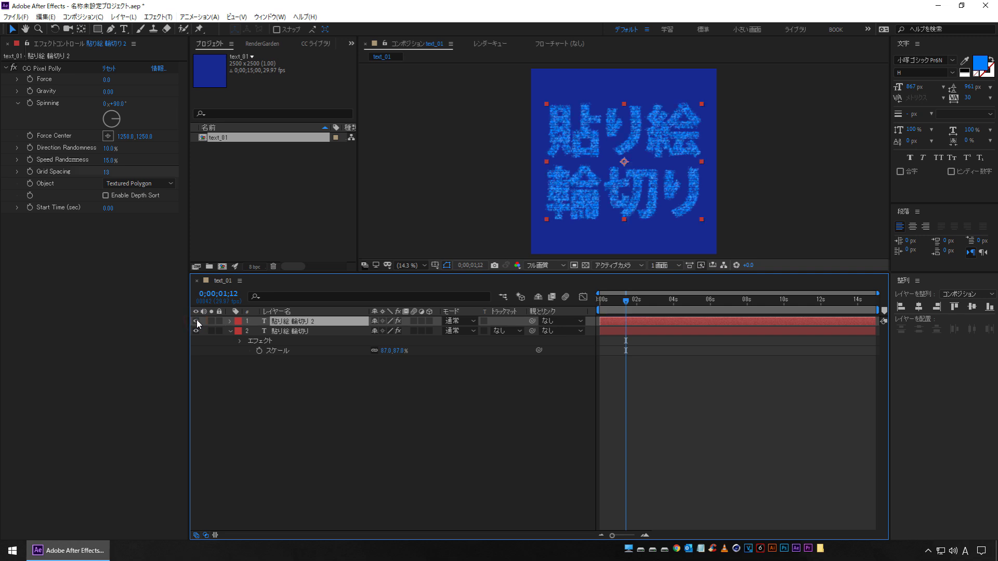
pyautogui.press('Home')
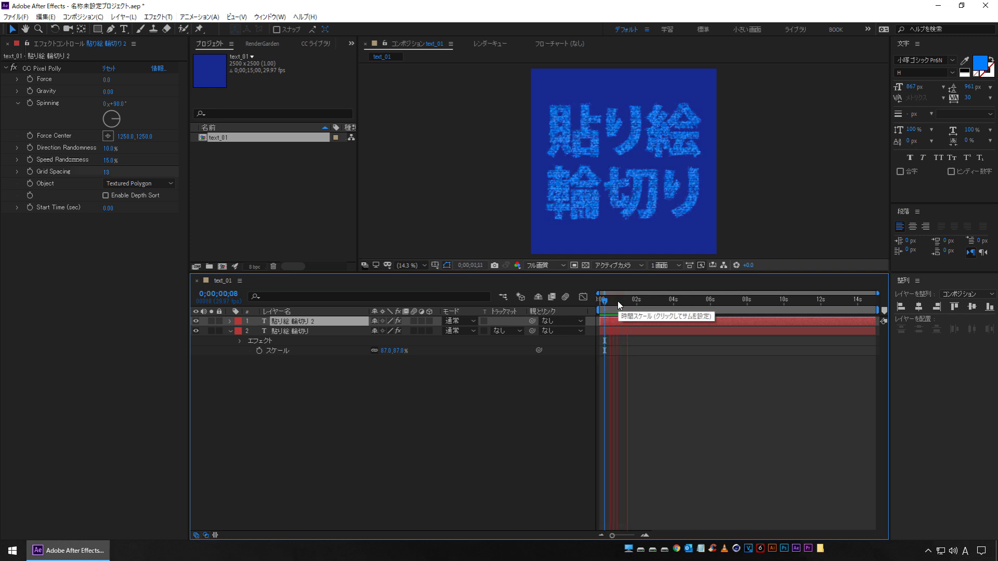
pyautogui.press('space')
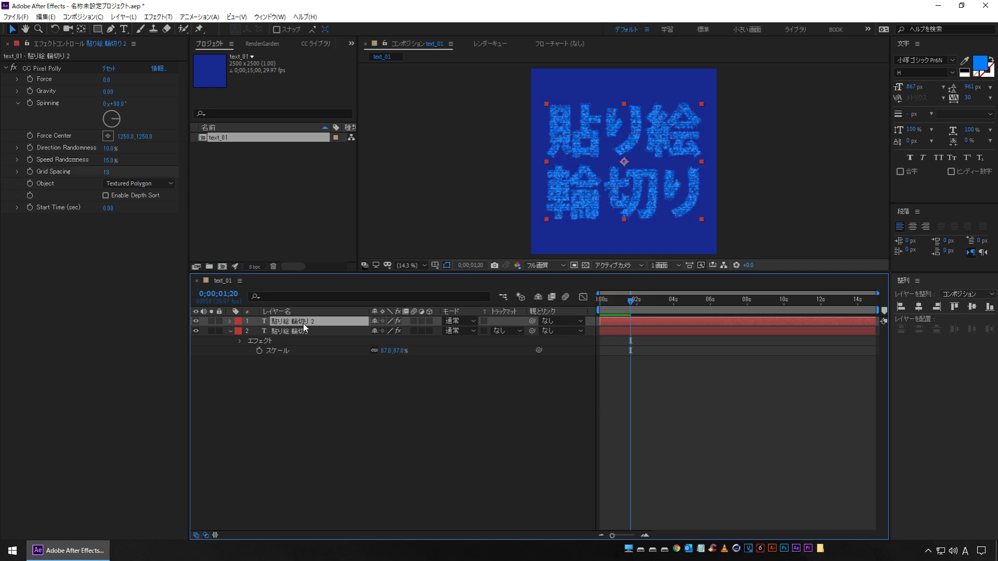
pyautogui.hotkey('ctrl', 'd')
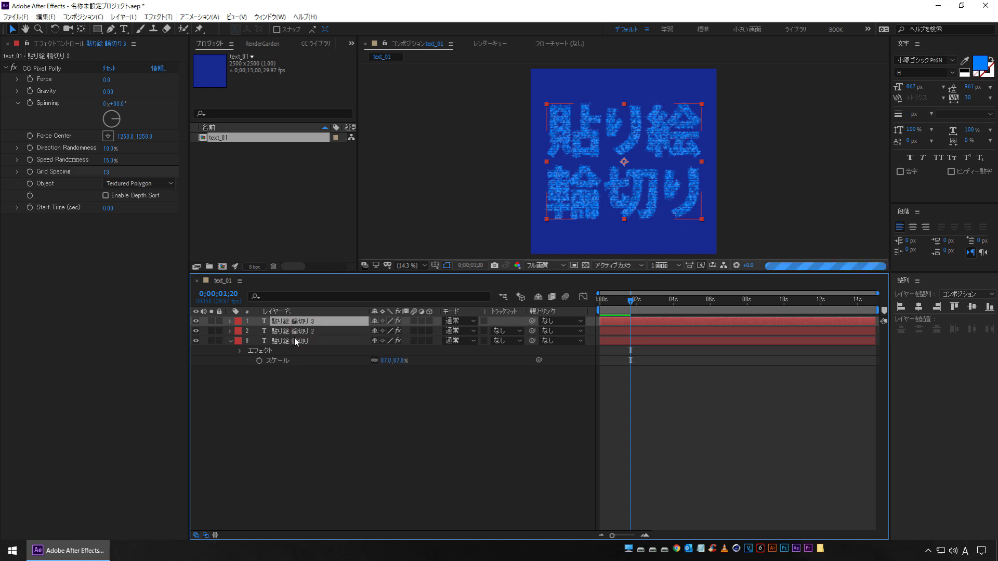
pyautogui.click(298, 321)
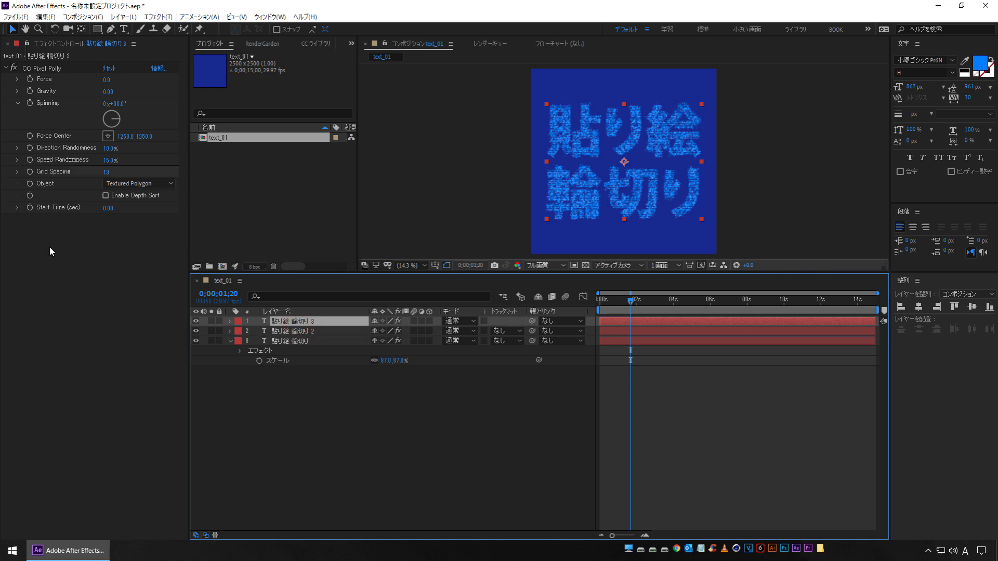
pyautogui.click(107, 172)
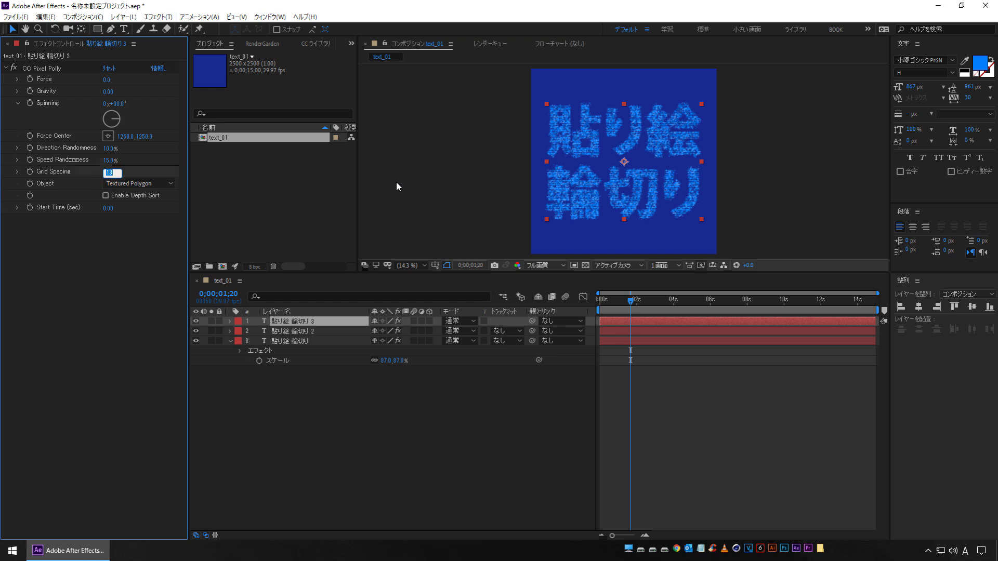
pyautogui.write('10')
pyautogui.press('Return')
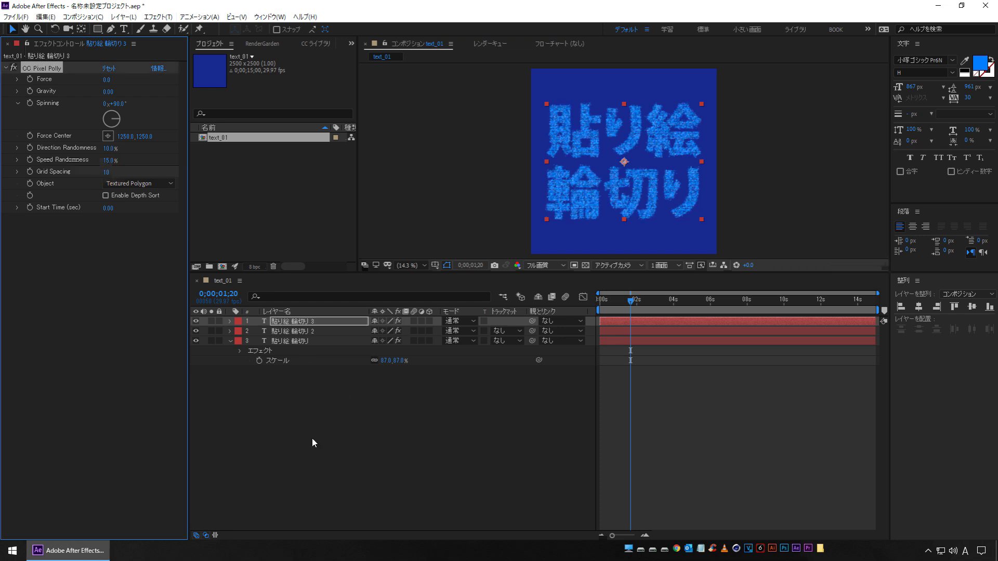
pyautogui.click(282, 322)
pyautogui.click(196, 321)
pyautogui.click(195, 331)
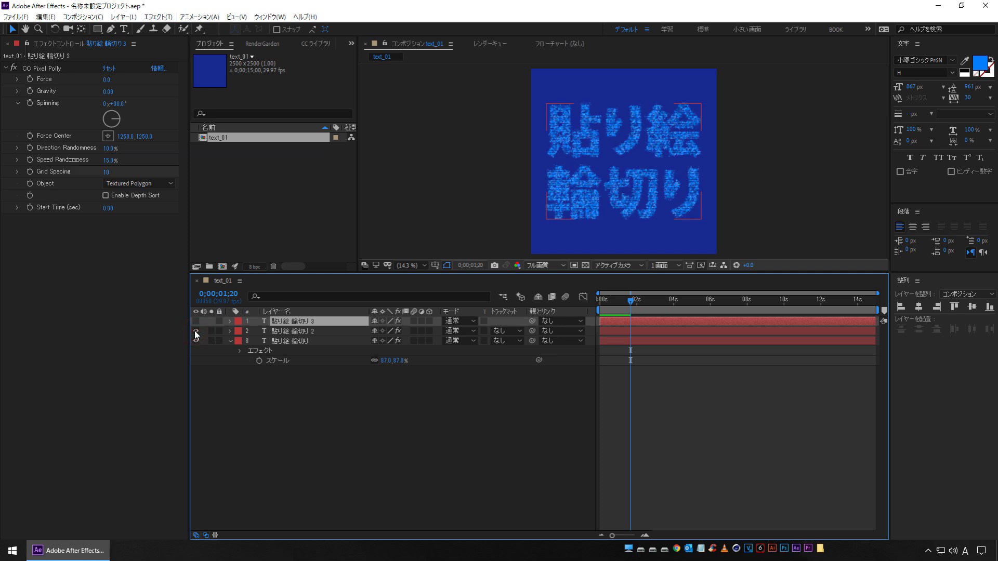
pyautogui.click(195, 322)
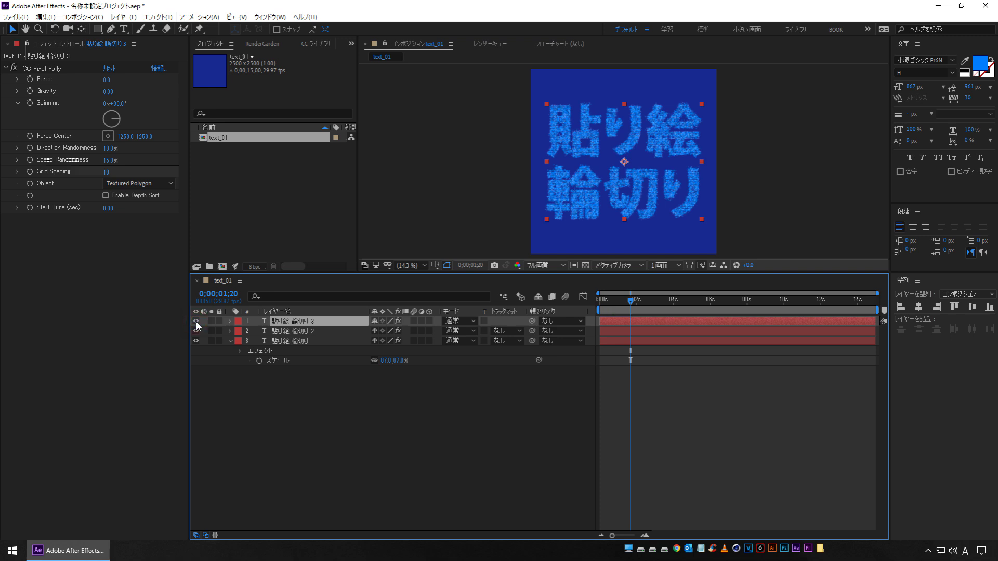
pyautogui.press('Home')
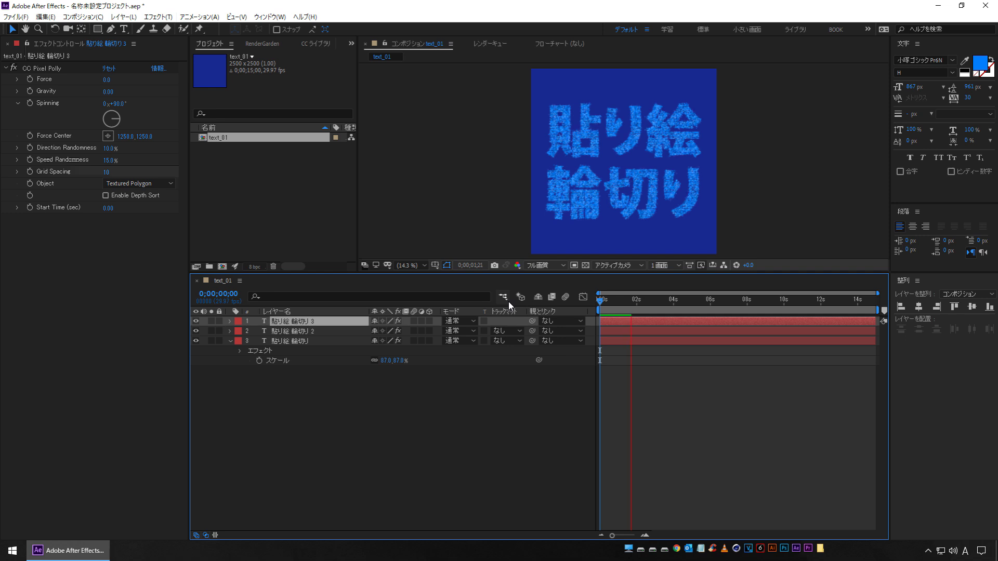
pyautogui.moveTo(632, 311)
pyautogui.mouseDown()
pyautogui.moveTo(607, 311)
pyautogui.moveTo(669, 310)
pyautogui.mouseUp()
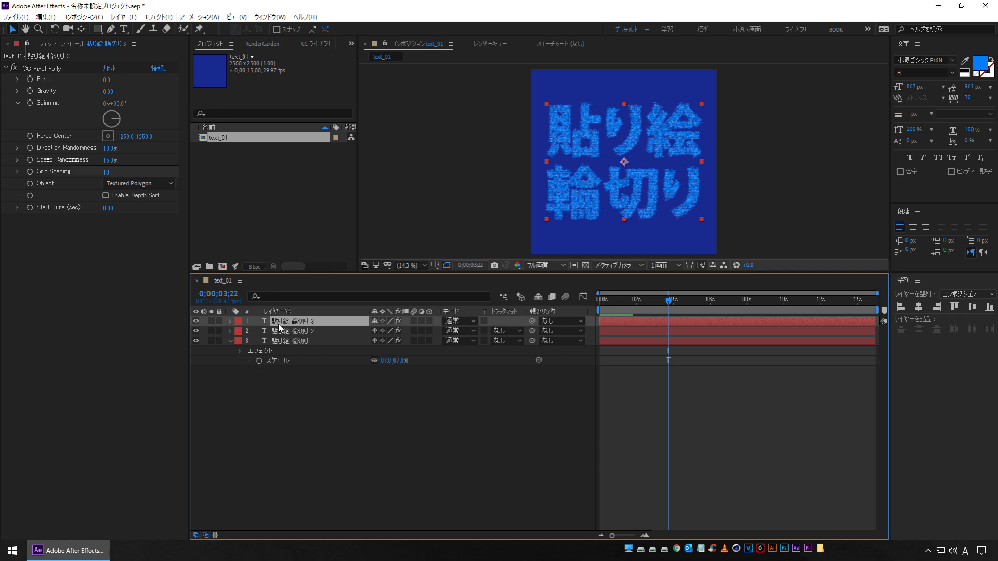
pyautogui.click(158, 16)
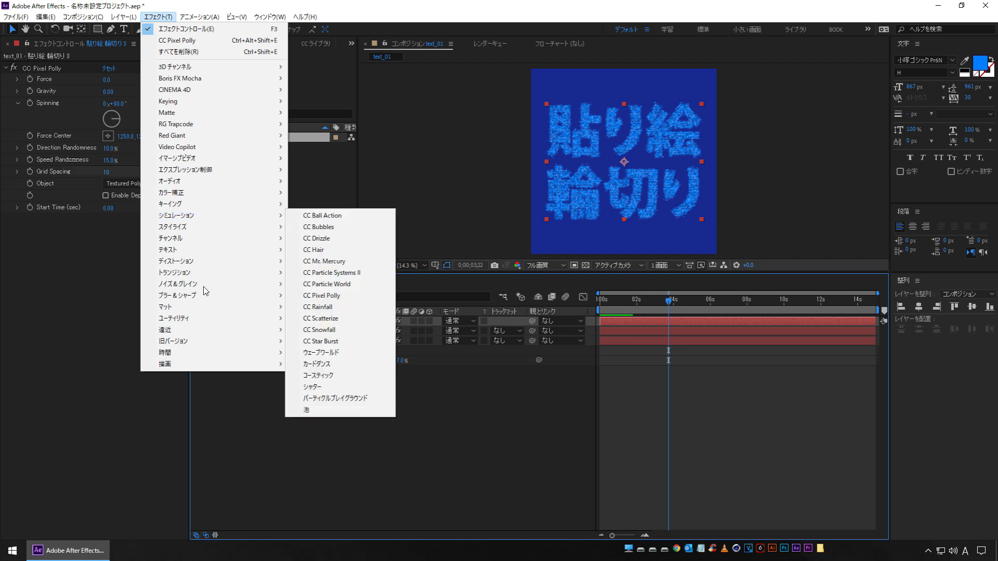
# Add a Drop Shadow to each of the three 貼り絵 輪切り layers and preview from the start
pyautogui.moveTo(212, 330)
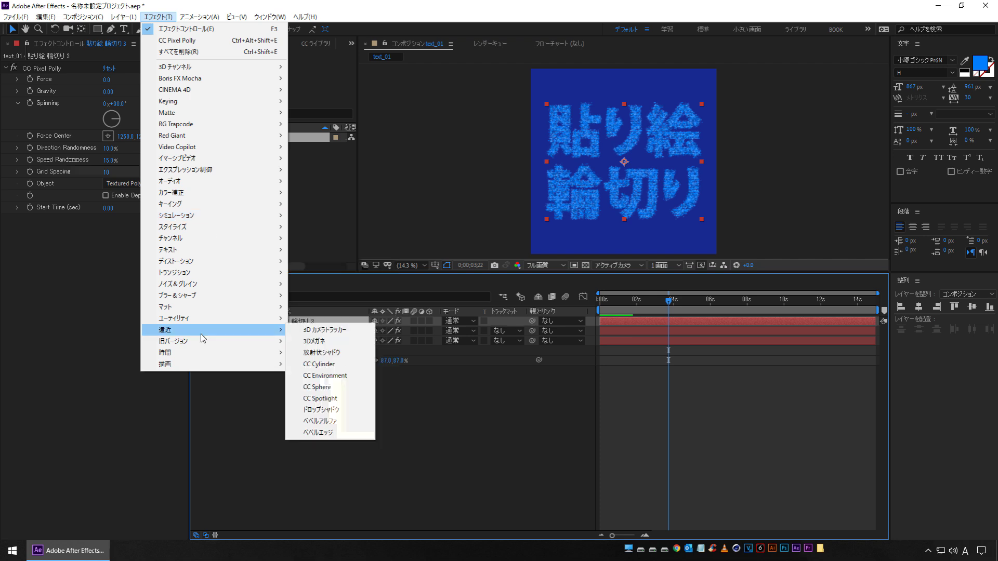
pyautogui.click(335, 410)
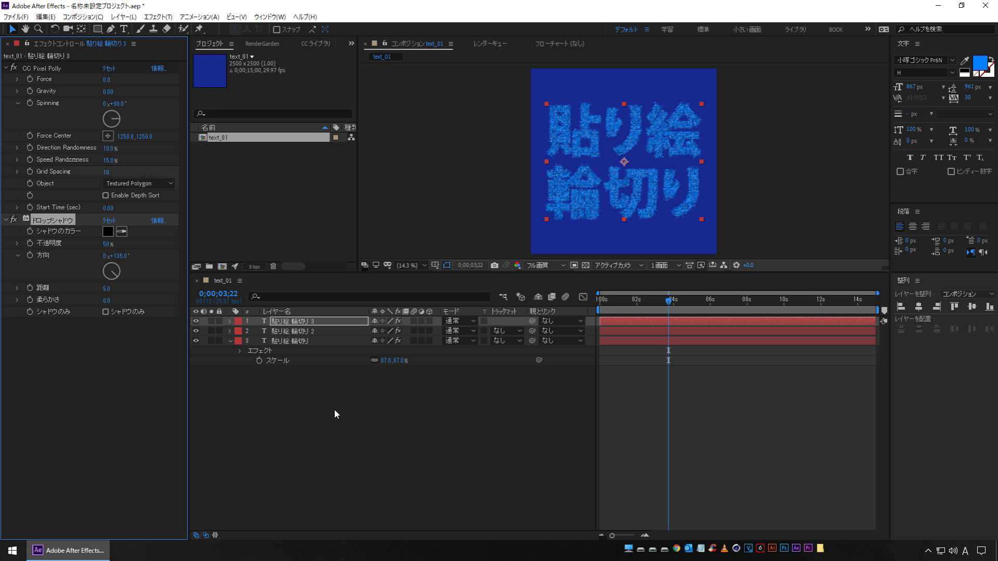
pyautogui.click(291, 332)
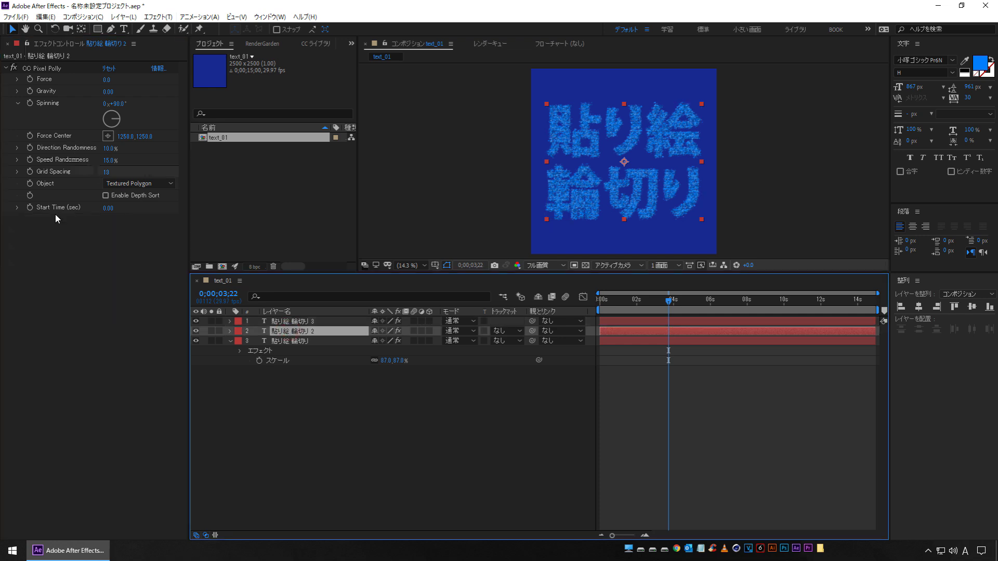
pyautogui.rightClick(84, 279)
pyautogui.click(119, 209)
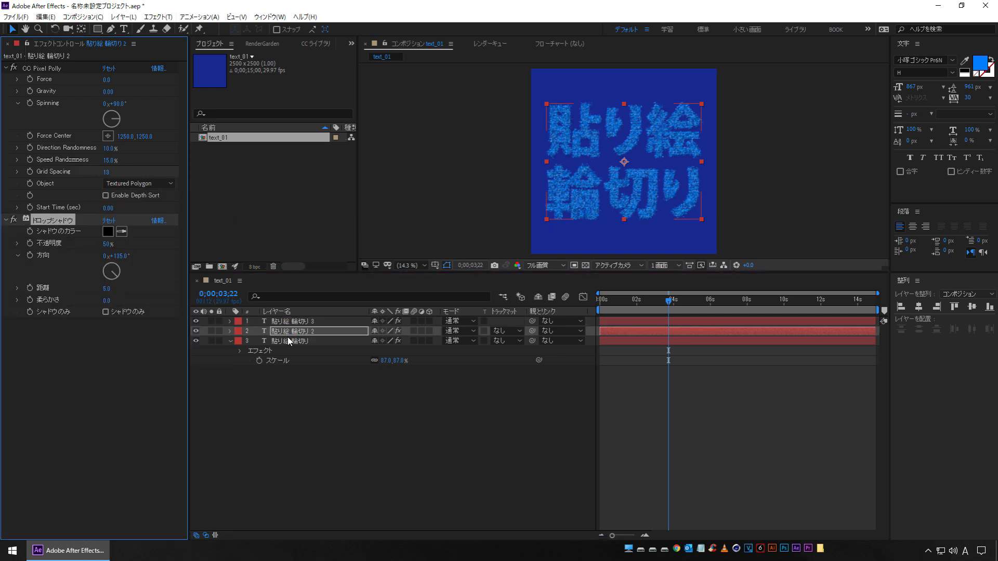
pyautogui.click(282, 342)
pyautogui.rightClick(42, 249)
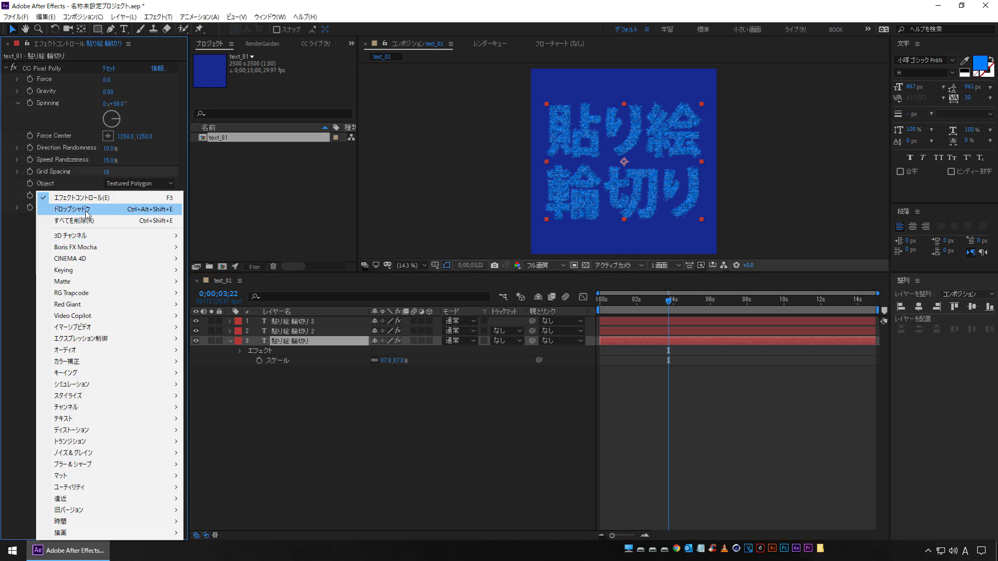
pyautogui.click(86, 208)
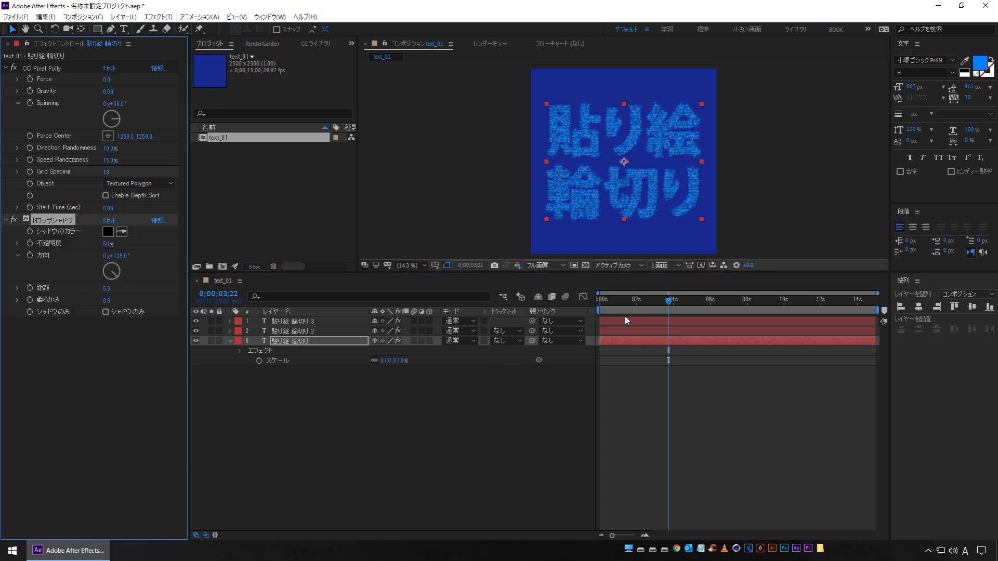
pyautogui.click(600, 300)
pyautogui.press('space')
pyautogui.press('space')
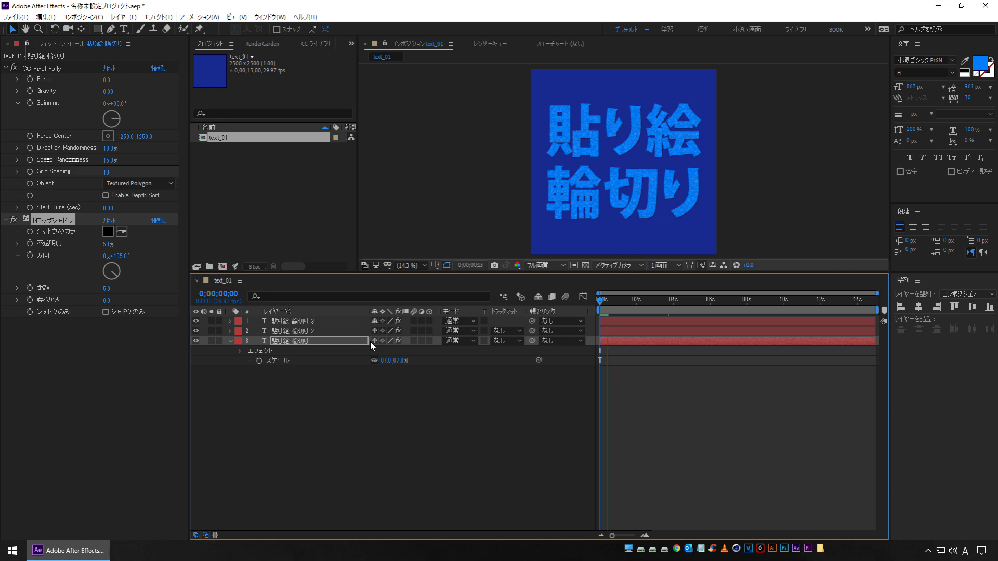
# Shift all three text layers earlier in time and extend them to the composition end
pyautogui.click(633, 301)
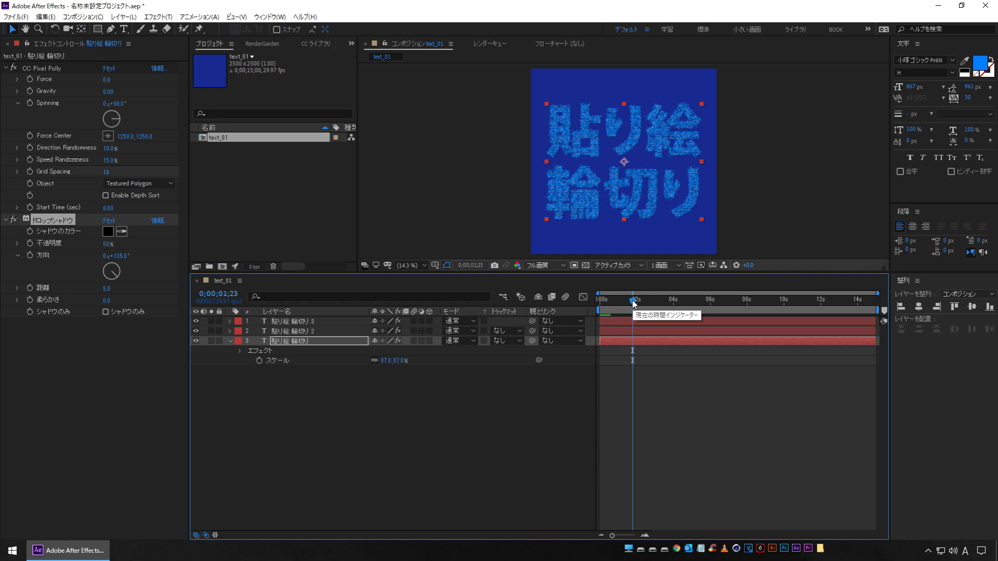
pyautogui.moveTo(633, 302); pyautogui.dragTo(601, 301)
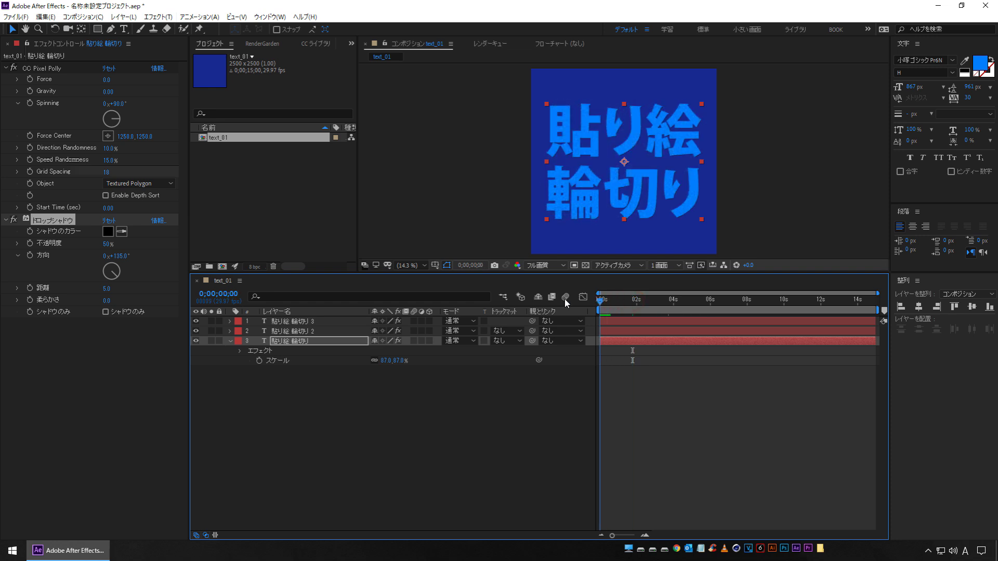
pyautogui.click(286, 324)
pyautogui.keyDown('shift'); pyautogui.click(286, 341); pyautogui.keyUp('shift')
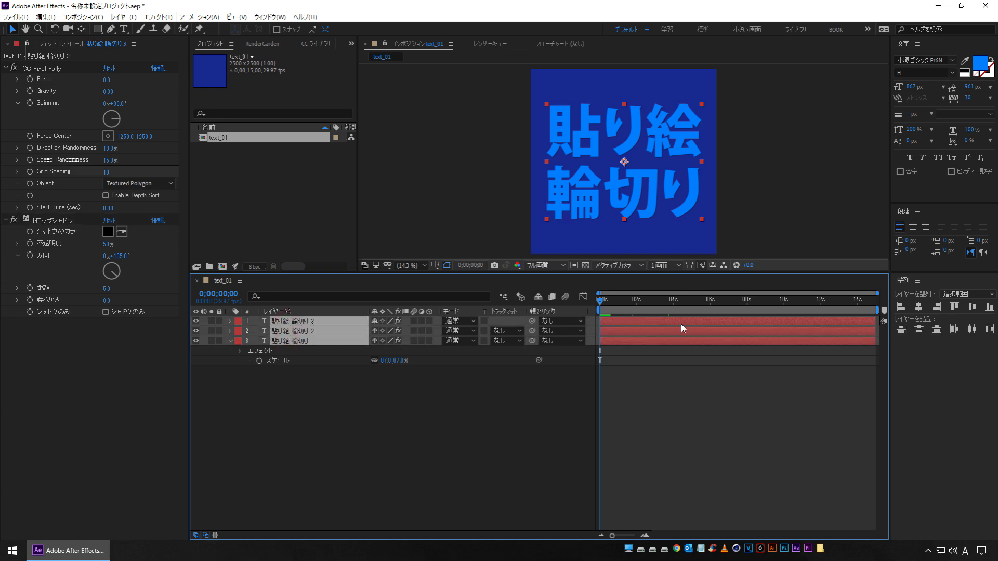
pyautogui.moveTo(681, 323); pyautogui.dragTo(678, 323)
pyautogui.moveTo(660, 323); pyautogui.dragTo(631, 323)
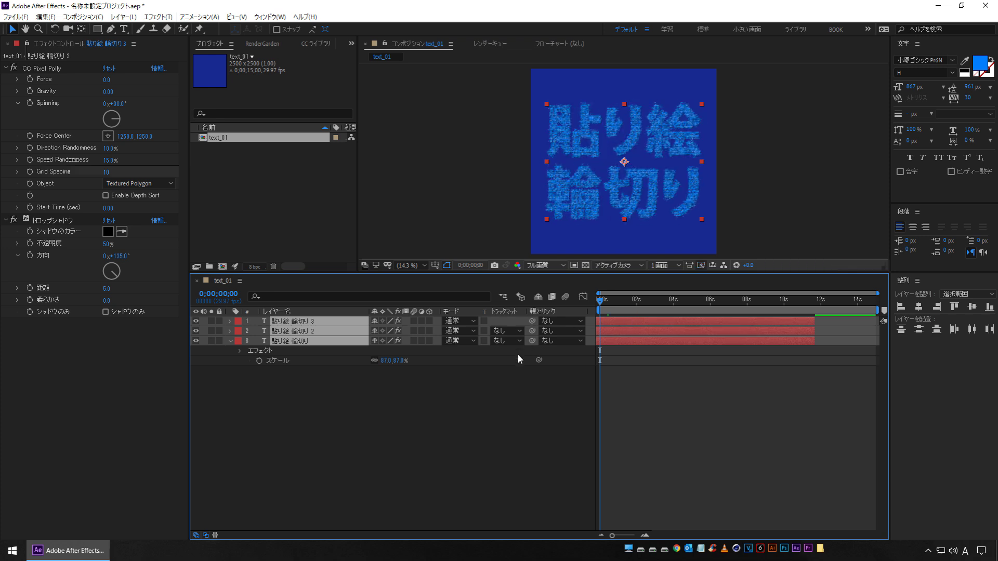
pyautogui.moveTo(817, 323); pyautogui.dragTo(884, 324)
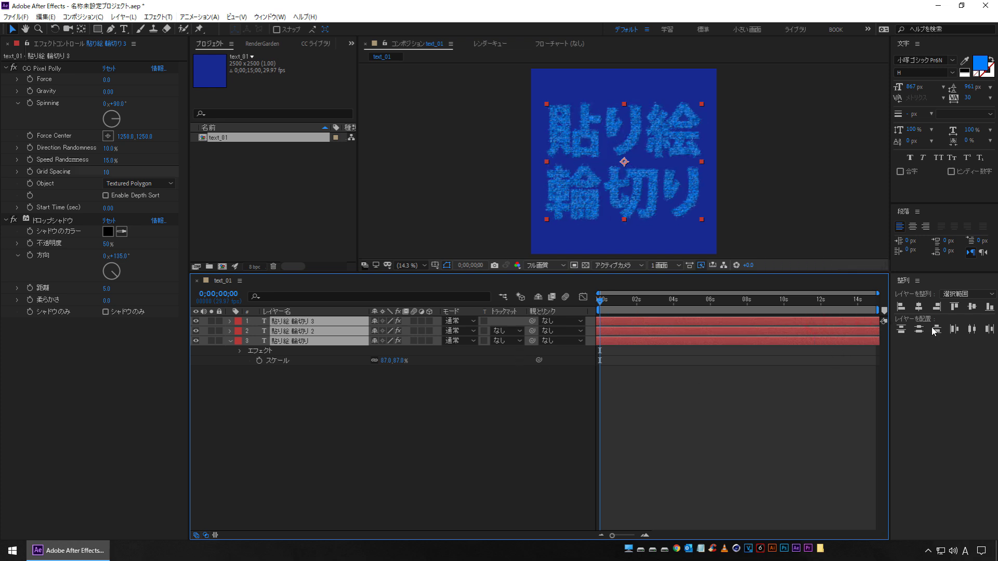
pyautogui.click(487, 417)
# Preview the retimed animation from the first frame
pyautogui.click(708, 295)
pyautogui.press('Home')
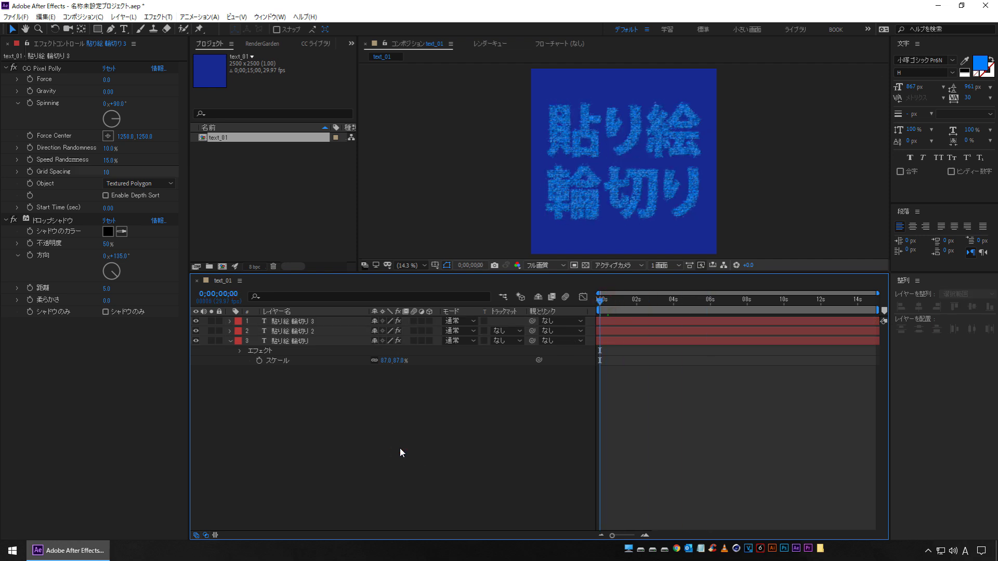
pyautogui.press('space')
pyautogui.click(83, 16)
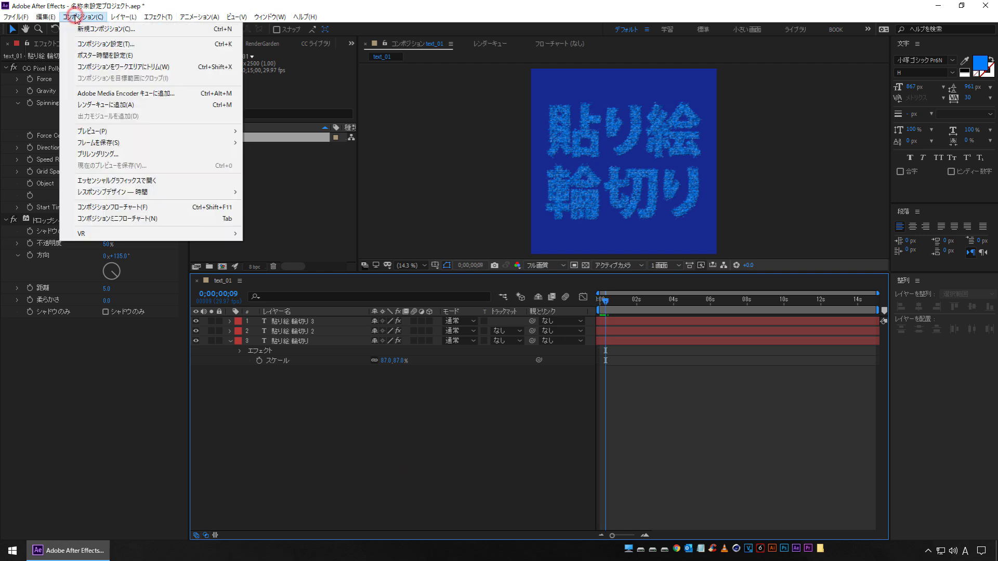
# Make a new 1920×1080 composition from the HDTV 1080 29.97 preset, named cut_01
pyautogui.click(76, 27)
pyautogui.click(436, 194)
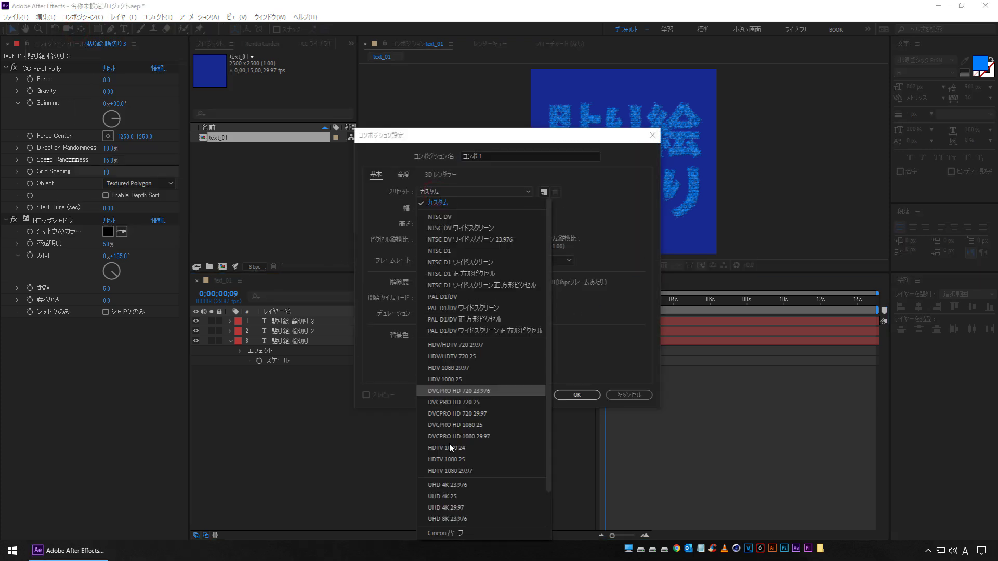
pyautogui.click(502, 471)
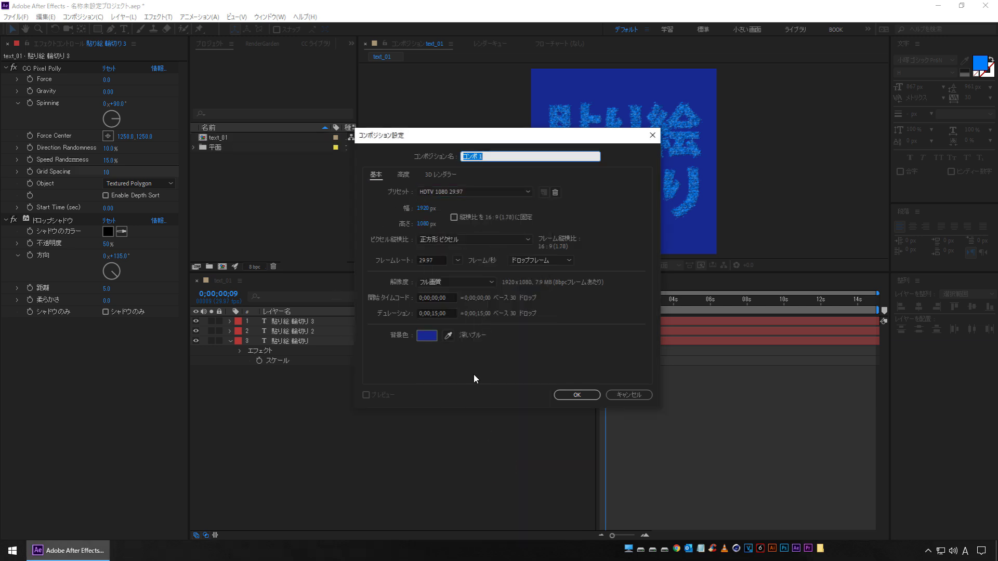
pyautogui.write('cut_01')
pyautogui.click(576, 396)
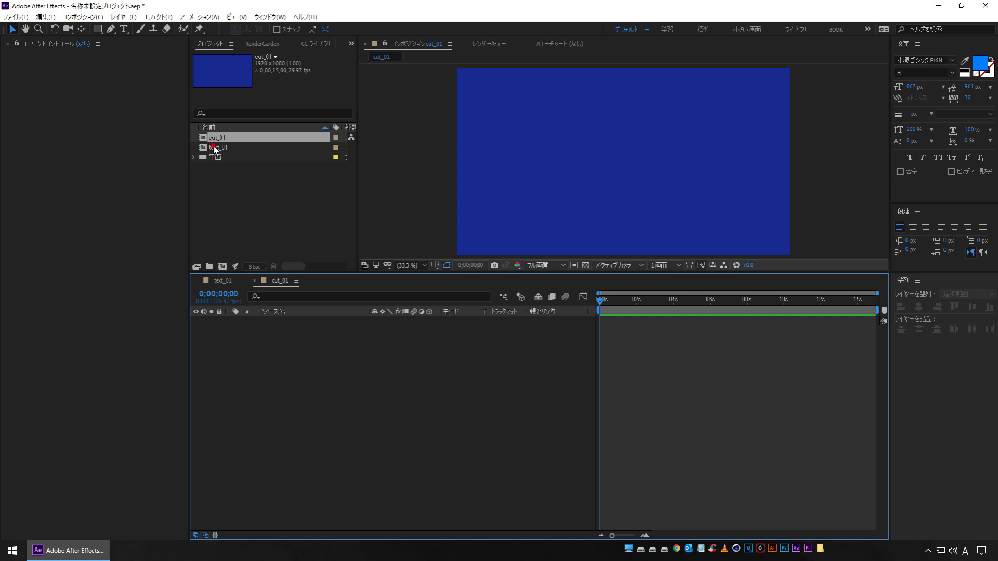
# Drop text_01 into cut_01 at 57% scale and bring up the Layer > New options
pyautogui.moveTo(214, 150); pyautogui.dragTo(282, 366)
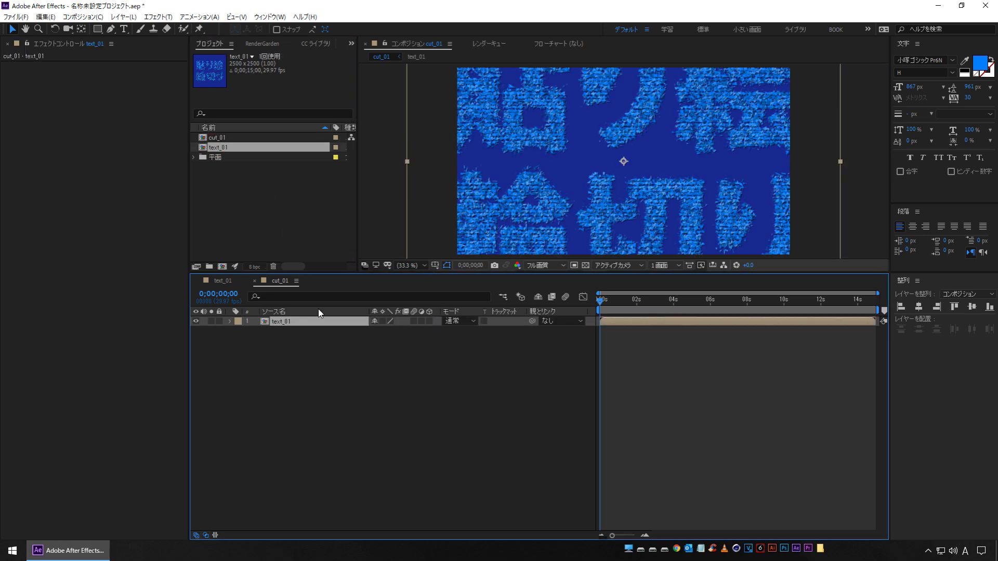
pyautogui.click(288, 323)
pyautogui.press('s')
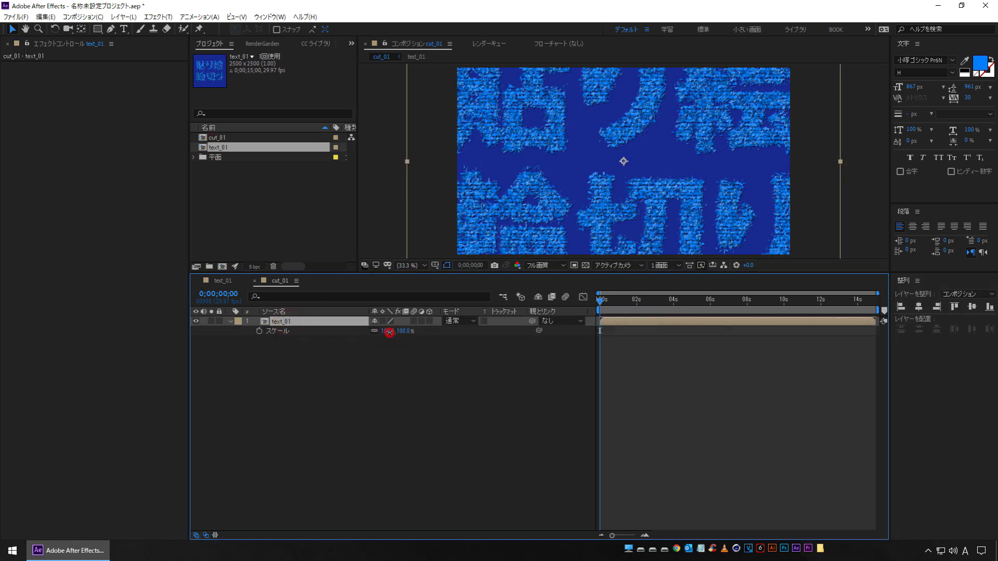
pyautogui.moveTo(389, 332); pyautogui.dragTo(365, 331)
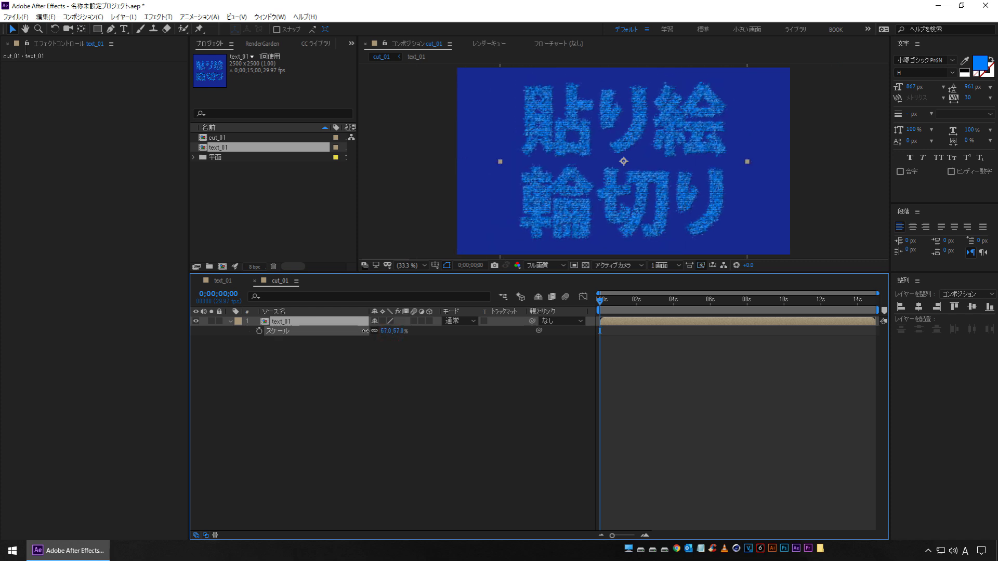
pyautogui.click(323, 357)
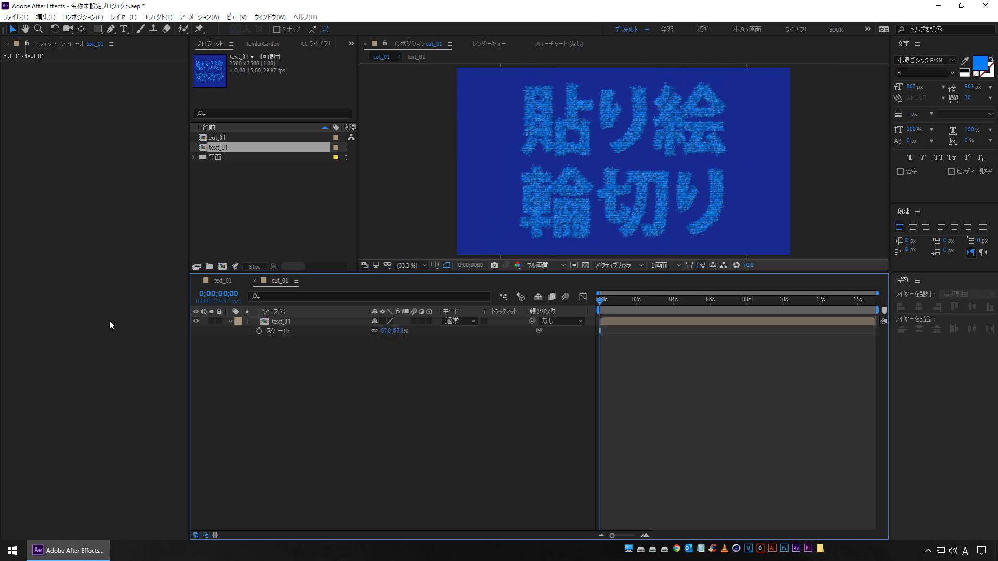
pyautogui.click(123, 16)
# Create a new dark navy solid named BG_01
pyautogui.moveTo(136, 29)
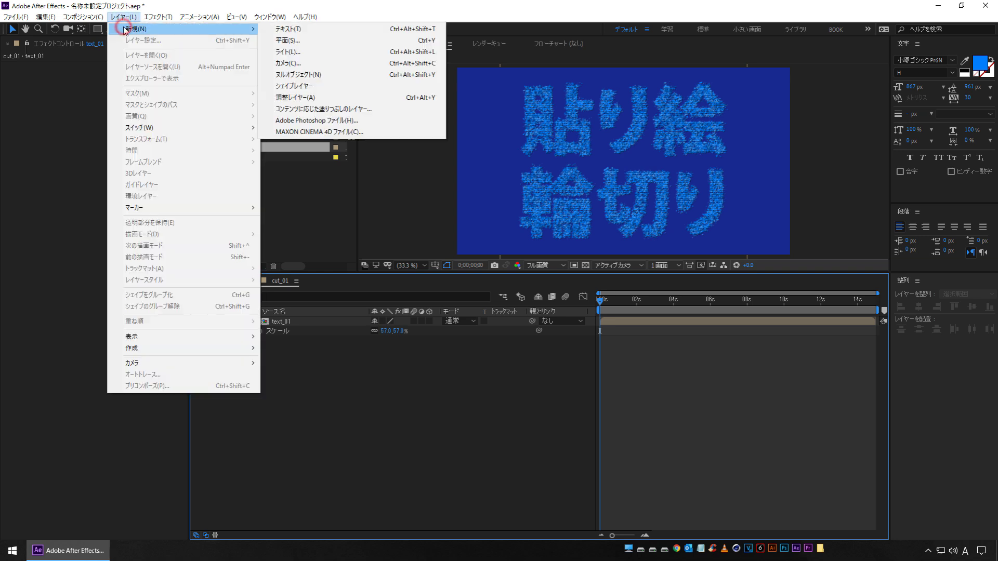
pyautogui.click(292, 40)
pyautogui.write('BG_01')
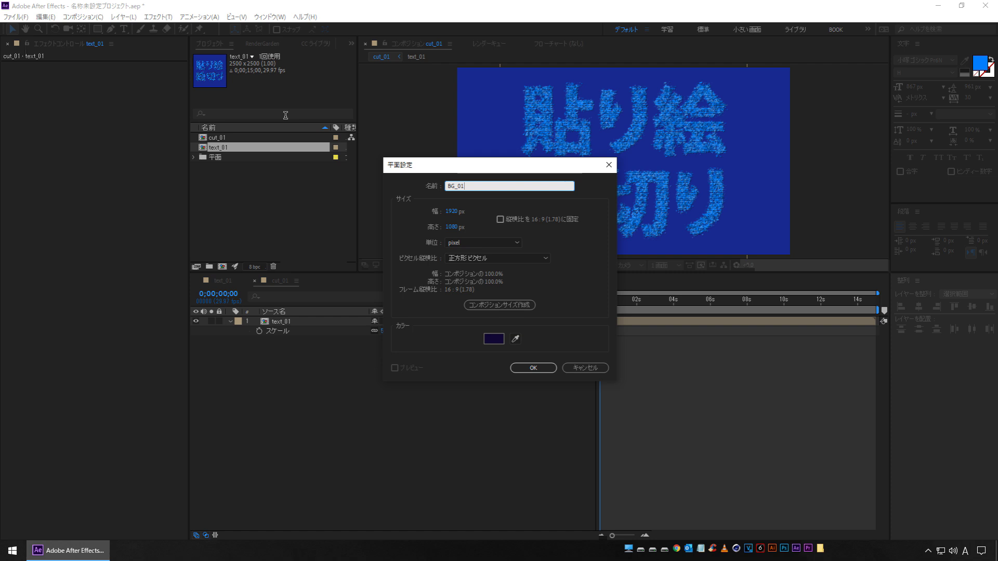
pyautogui.click(494, 339)
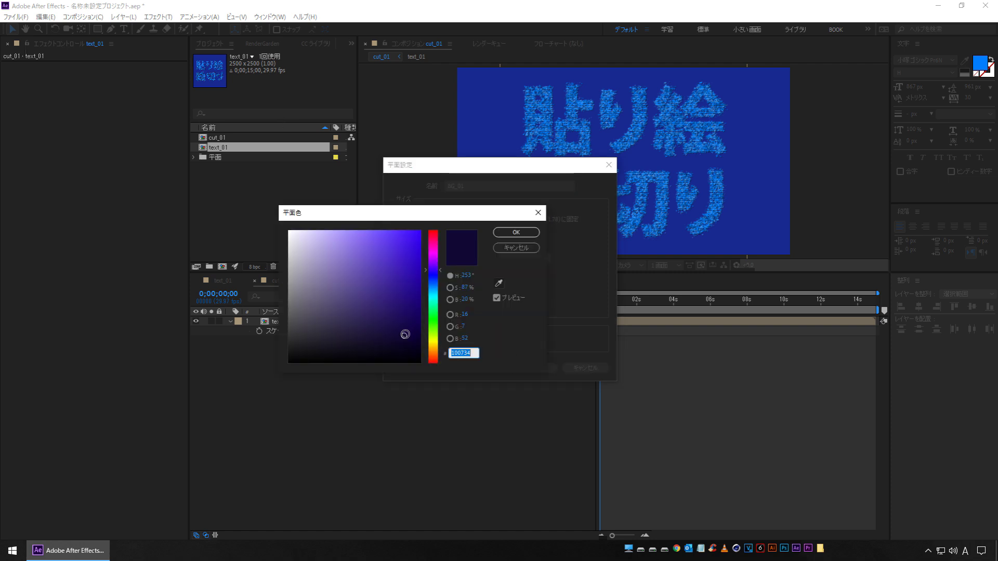
pyautogui.click(398, 335)
pyautogui.click(510, 236)
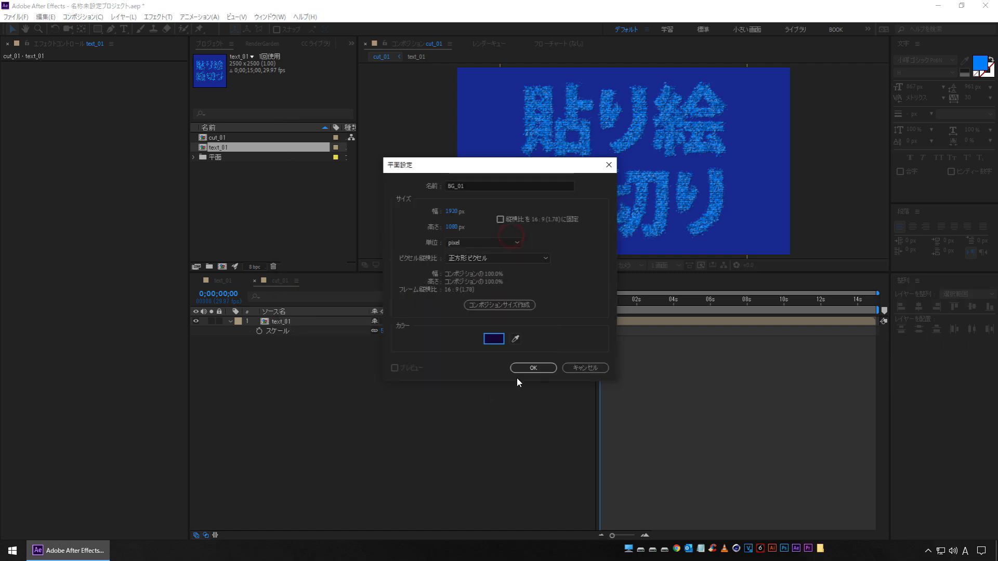
pyautogui.click(525, 372)
# Move BG_01 below text_01 in the layer stack and preview the animation
pyautogui.moveTo(291, 323); pyautogui.dragTo(286, 399)
pyautogui.click(286, 399)
pyautogui.press('space')
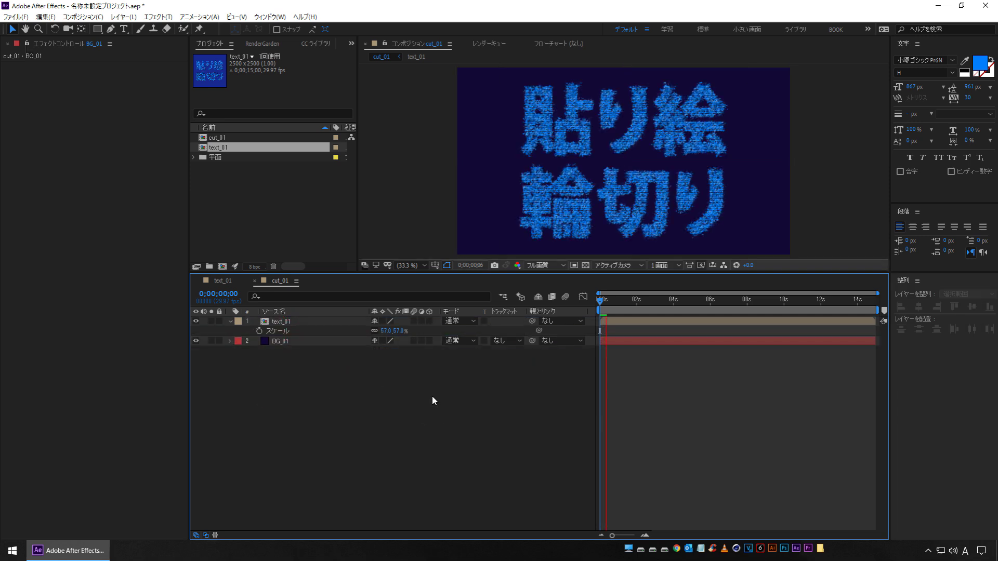
pyautogui.click(289, 322)
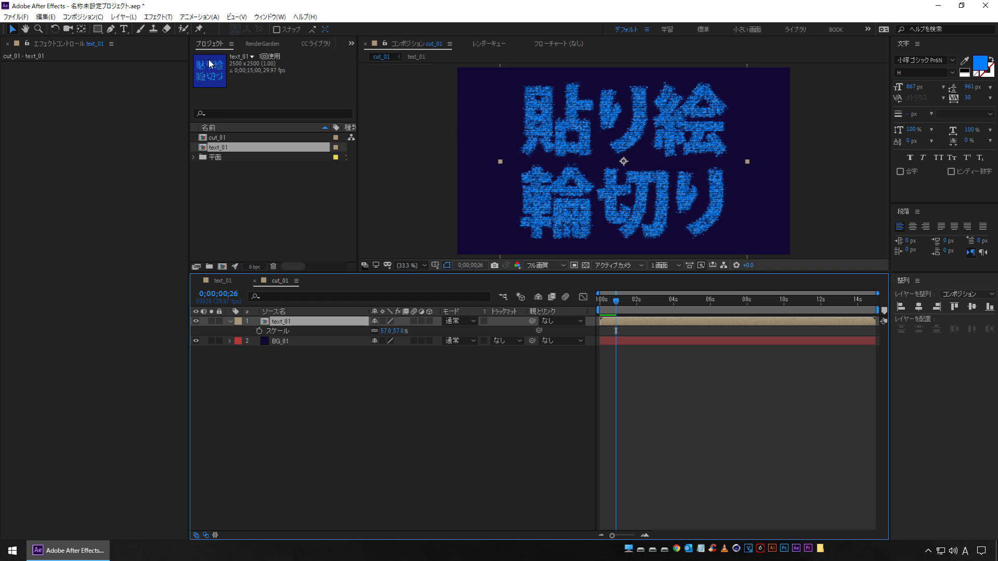
# Apply Stylize > Glow to text_01 and set its Glow Intensity to 0.5
pyautogui.click(158, 17)
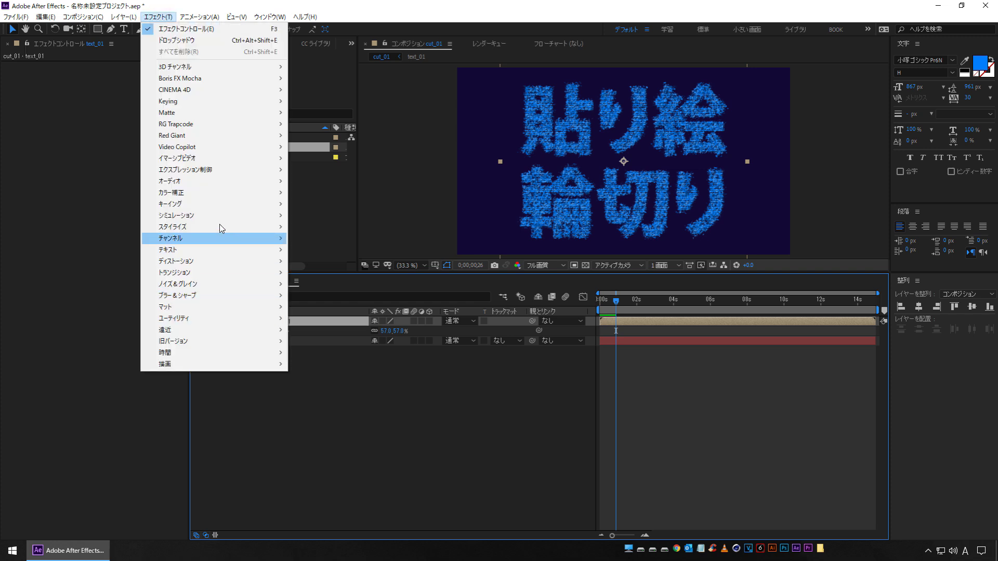
pyautogui.moveTo(222, 228)
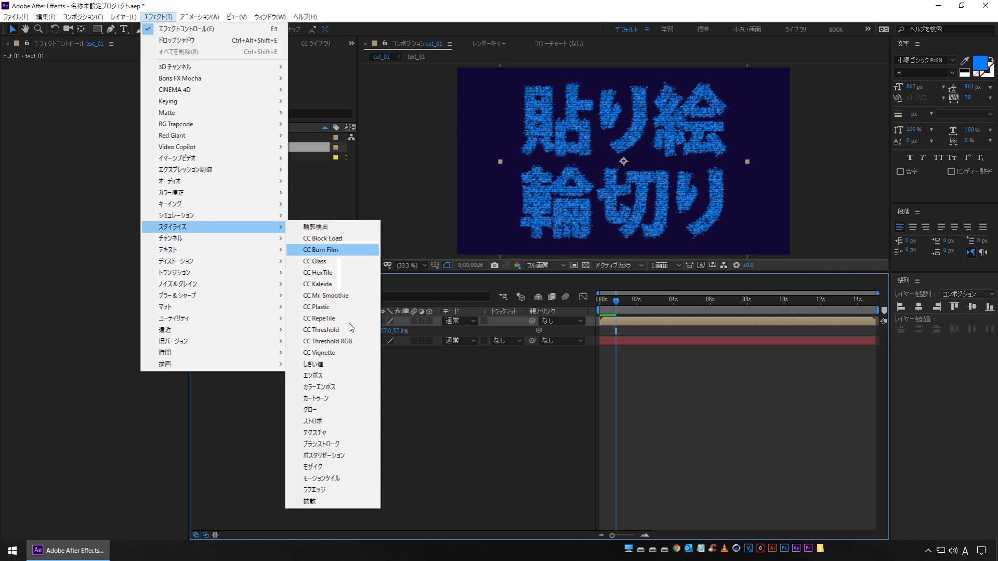
pyautogui.click(339, 412)
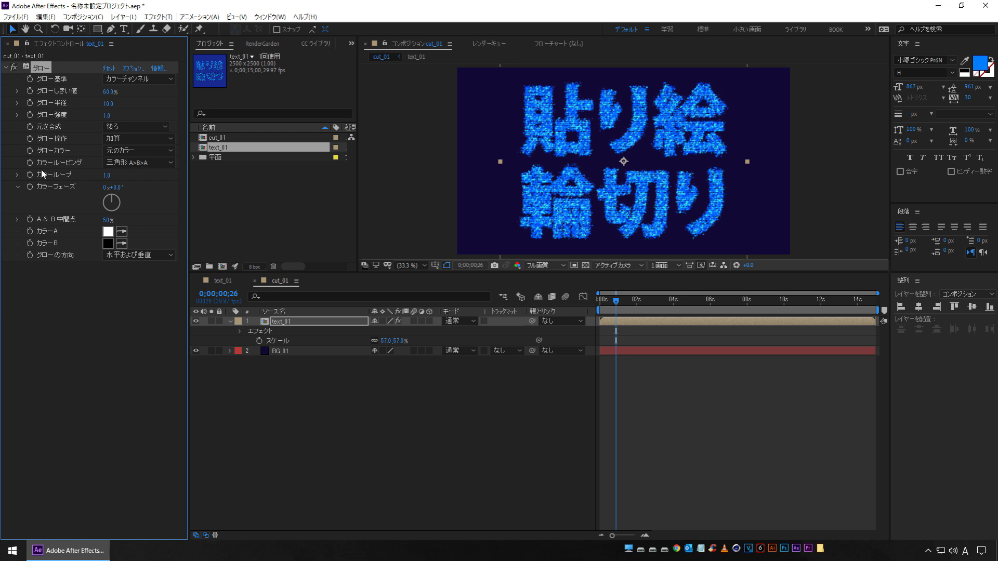
pyautogui.click(107, 115)
pyautogui.write('0')
pyautogui.write('.5')
pyautogui.press('Return')
# Preview the glowing text from the start of the timeline
pyautogui.click(411, 457)
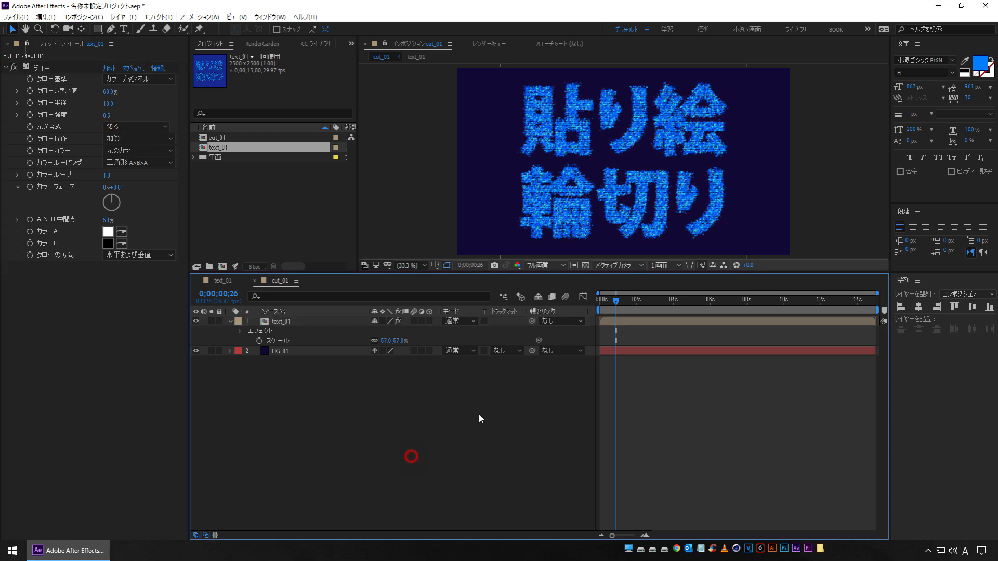
pyautogui.moveTo(608, 306); pyautogui.dragTo(573, 300)
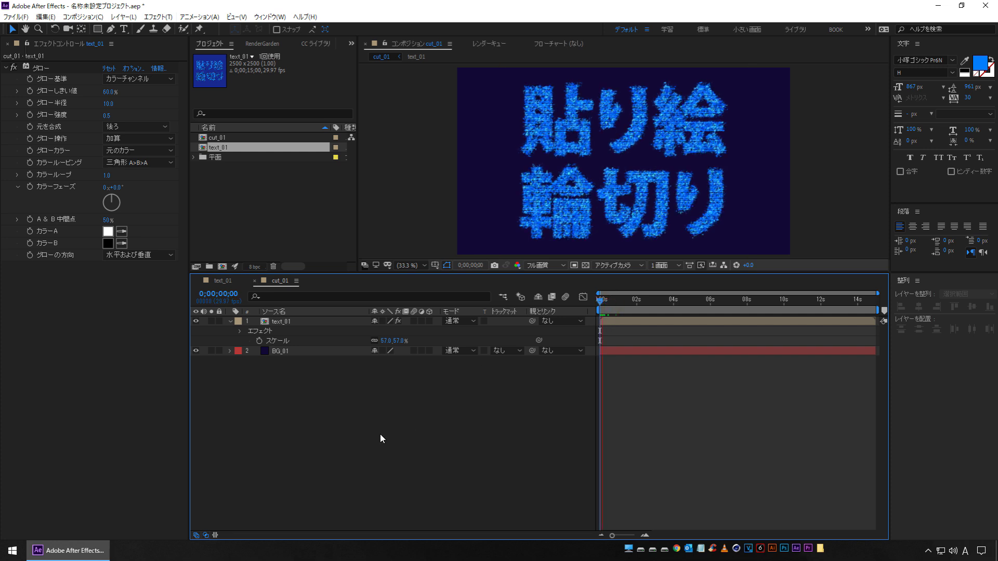
pyautogui.press('space')
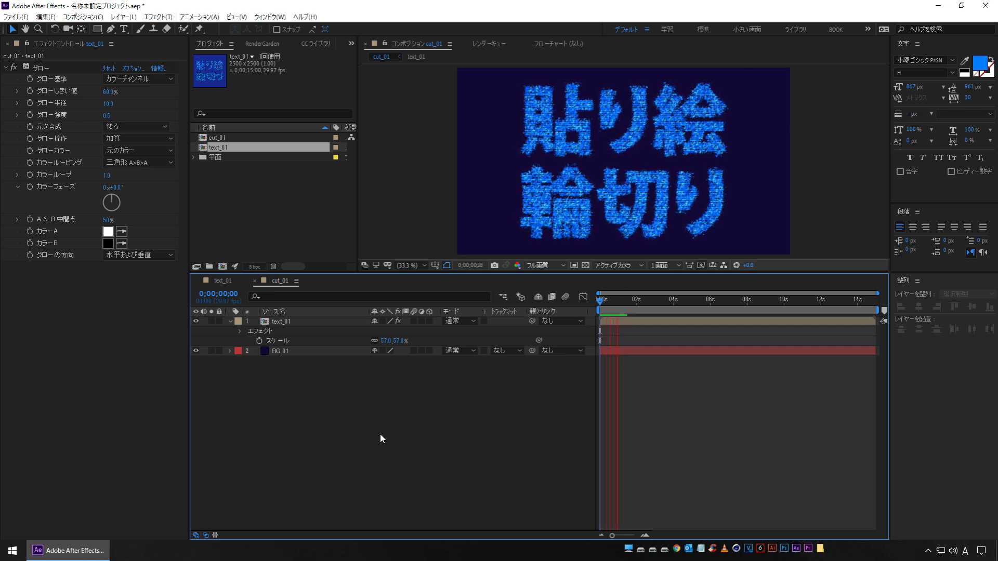
pyautogui.press('space')
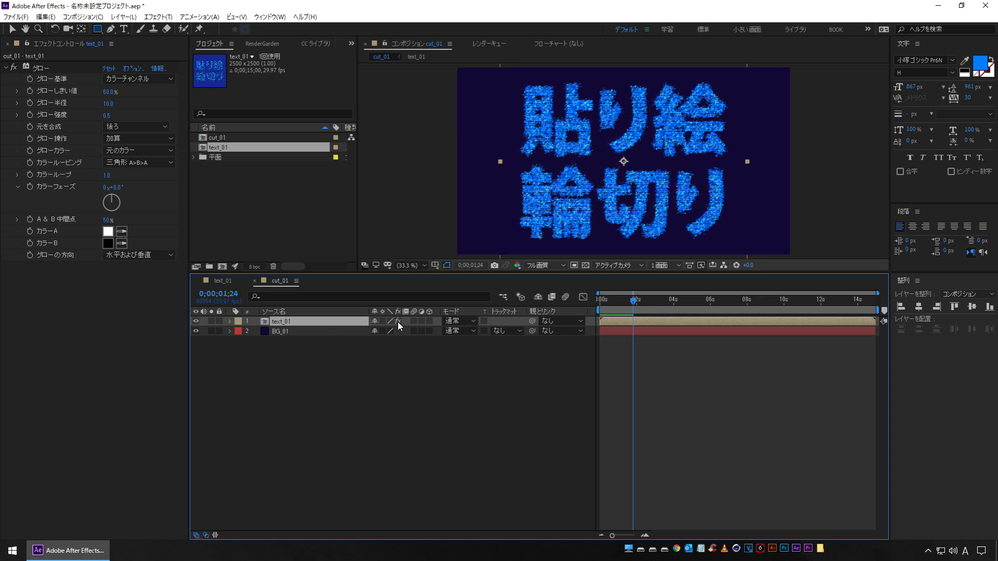
# Make text_01 a 3D layer and add a Position keyframe at 4 seconds
pyautogui.click(430, 321)
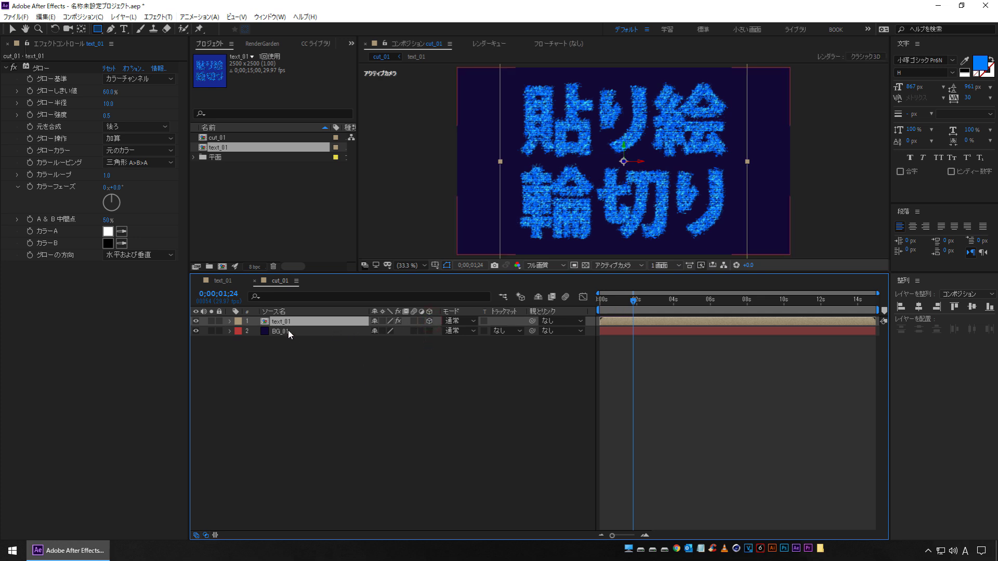
pyautogui.press('p')
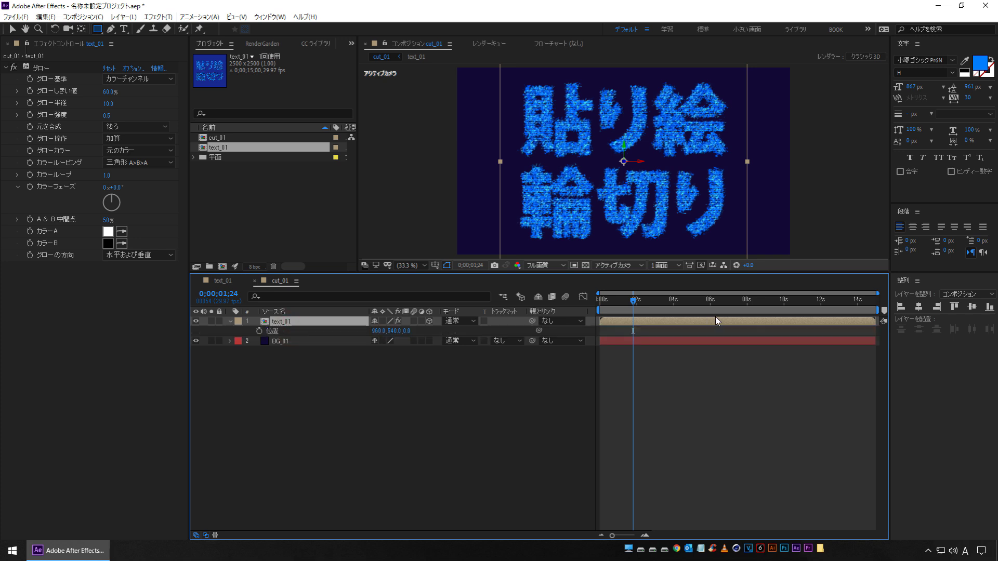
pyautogui.click(672, 302)
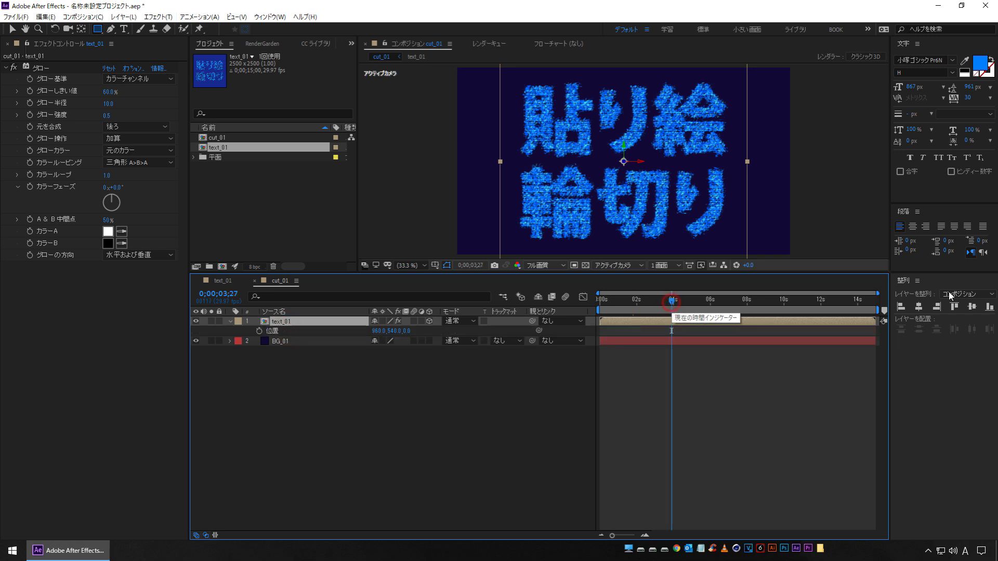
pyautogui.press('pagedown')
pyautogui.press('pagedown')
pyautogui.press('pagedown')
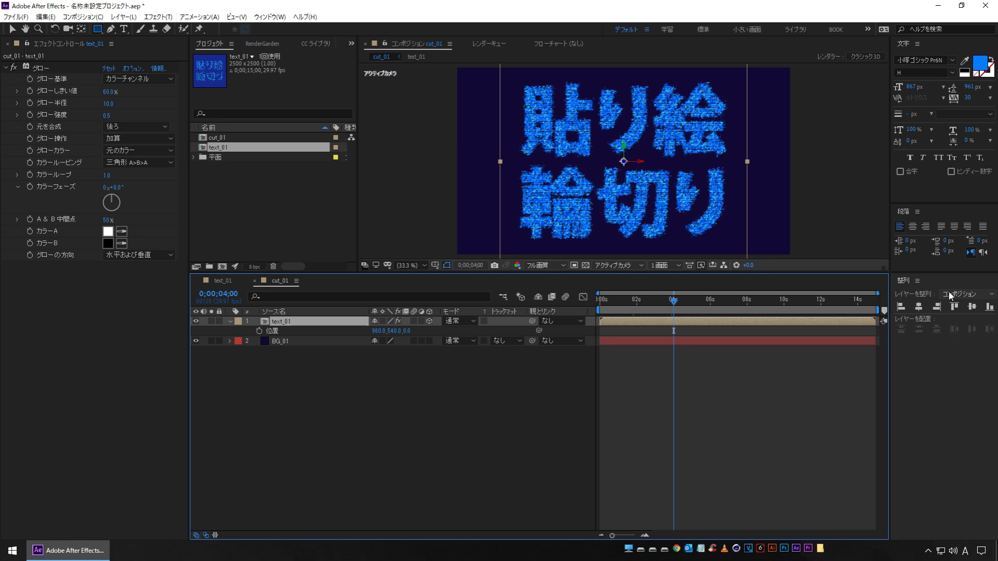
pyautogui.click(259, 331)
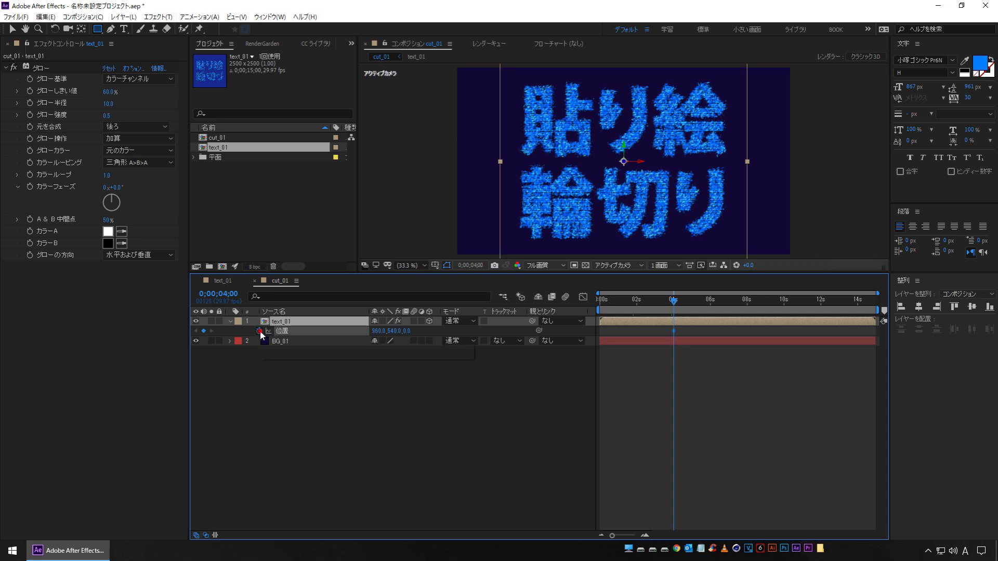
# Set the starting Z position to -1200 at frame 0 and preview the fly-in
pyautogui.press('Home')
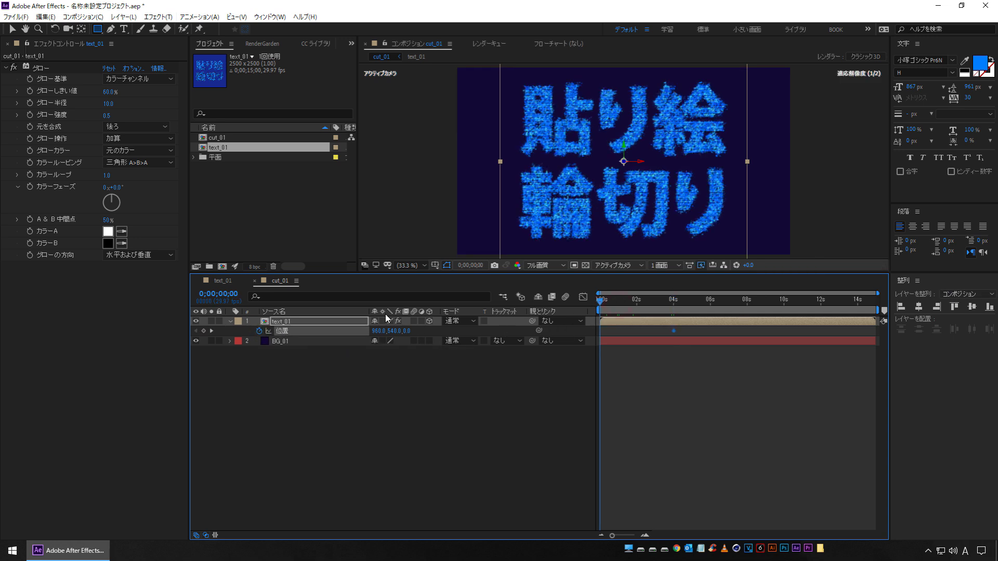
pyautogui.moveTo(406, 331)
pyautogui.mouseDown()
pyautogui.moveTo(277, 341)
pyautogui.moveTo(408, 334)
pyautogui.mouseUp()
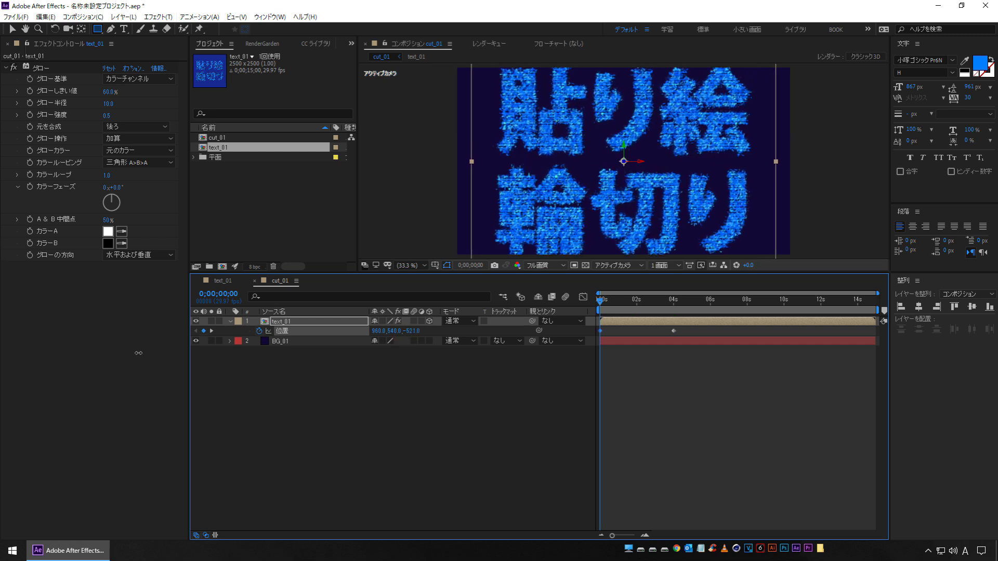
pyautogui.click(410, 331)
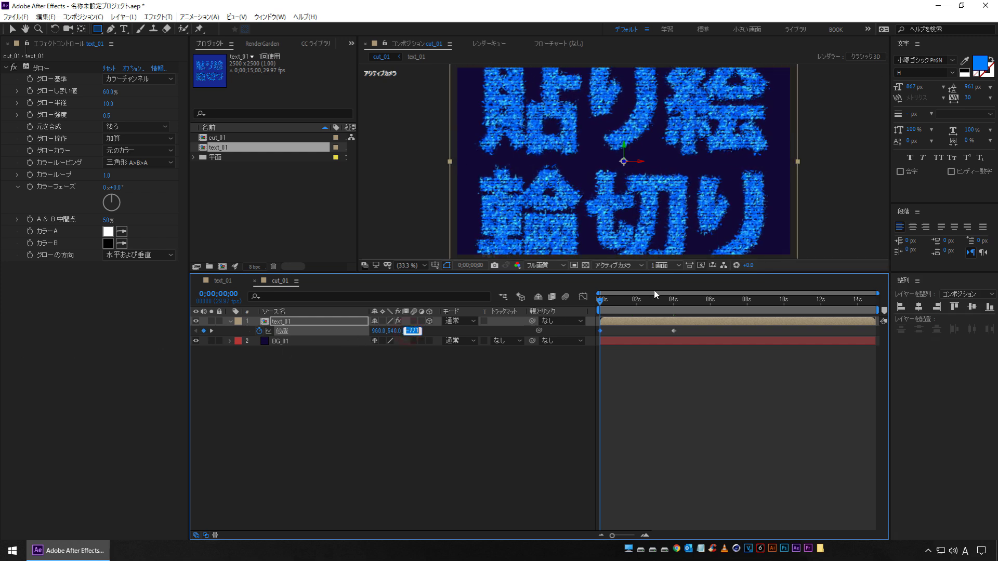
pyautogui.write('0')
pyautogui.press('Return')
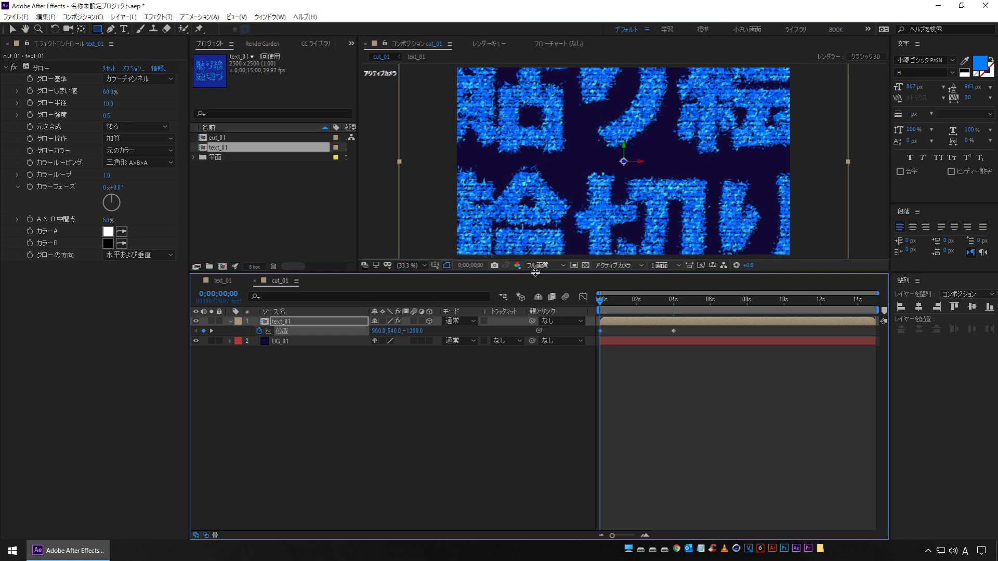
pyautogui.click(461, 400)
pyautogui.press('space')
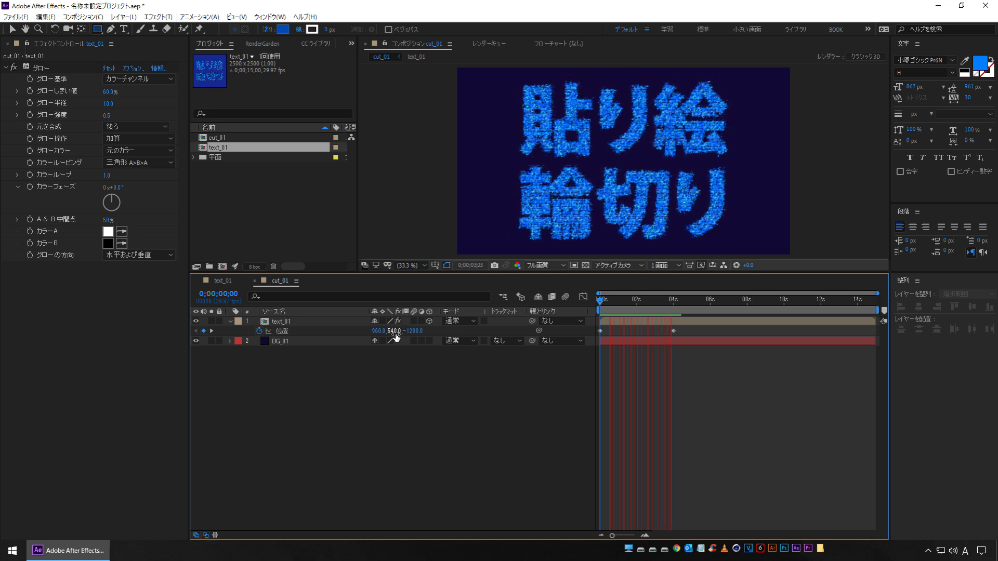
pyautogui.press('space')
# Apply Easy Ease (F9) to the 4-second Position keyframe and preview the eased fly-in
pyautogui.click(674, 331)
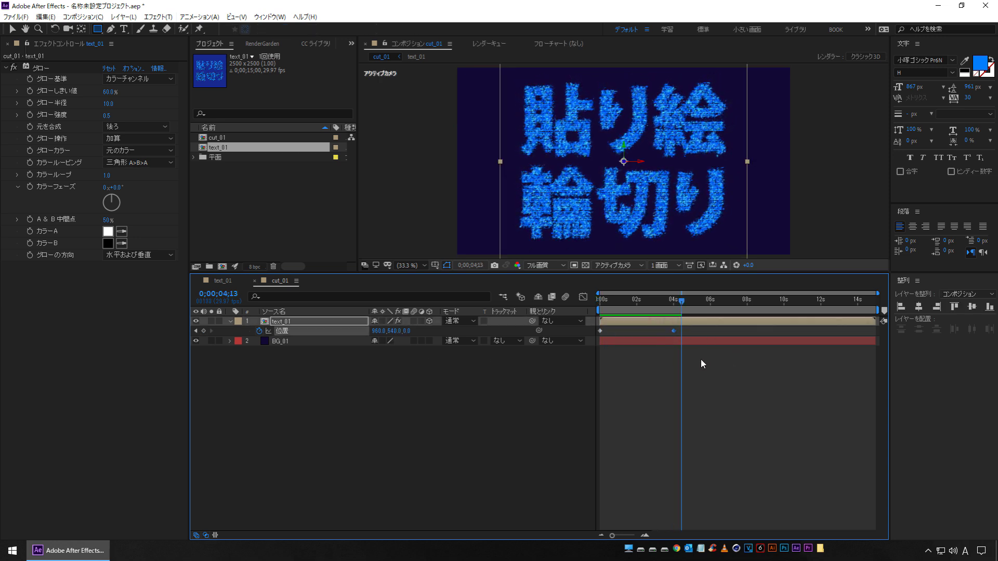
pyautogui.press('F9')
pyautogui.press('Home')
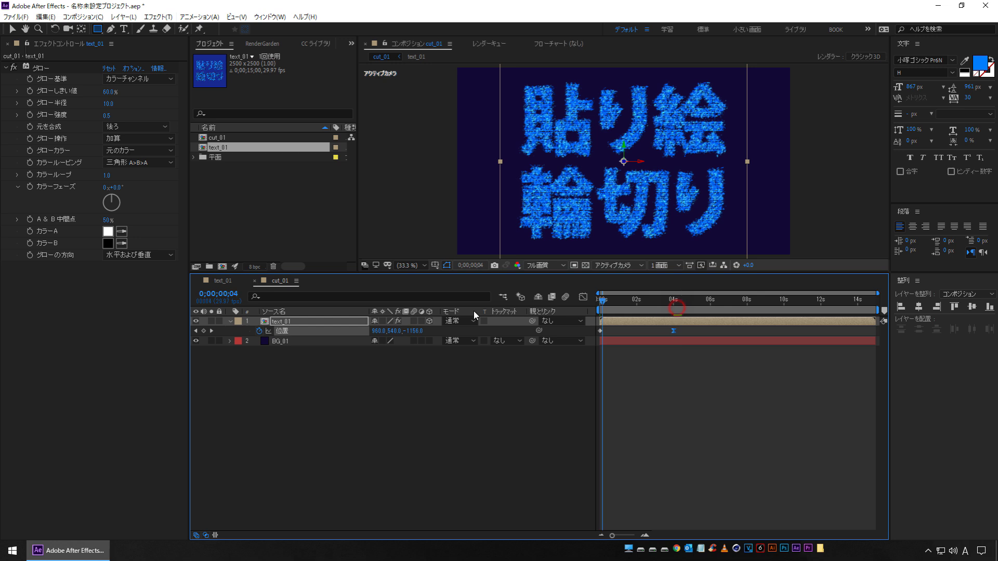
pyautogui.press('space')
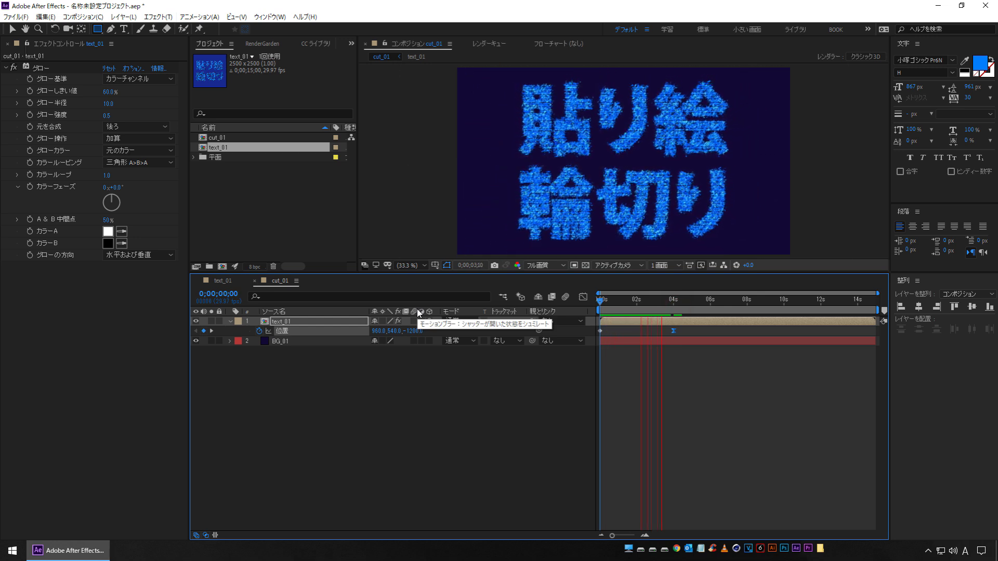
pyautogui.press('space')
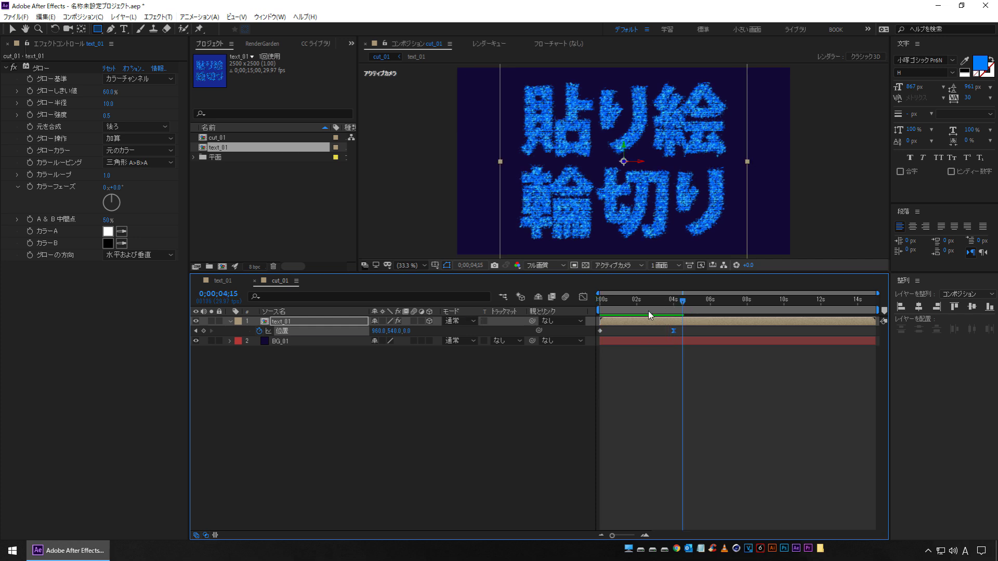
pyautogui.press('Home')
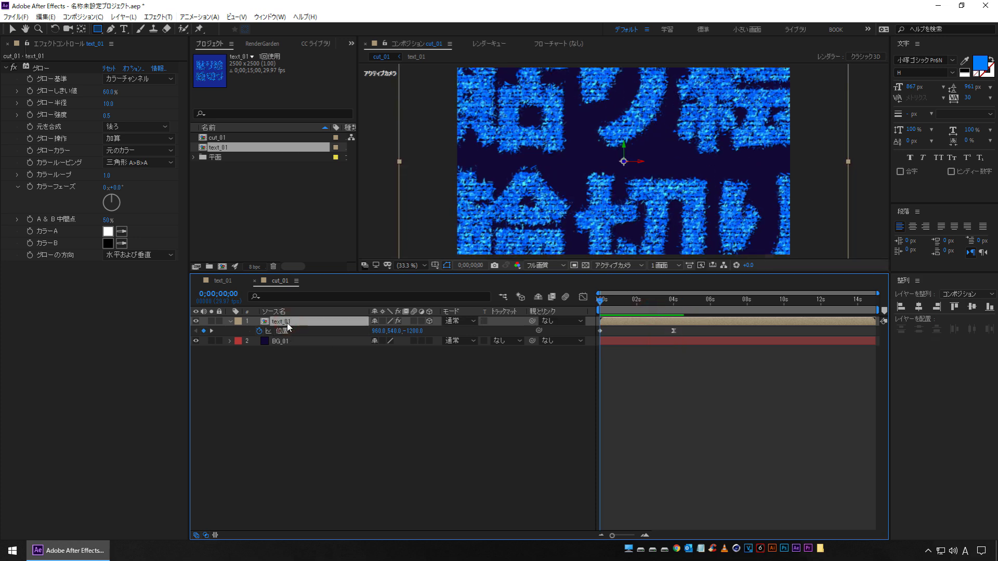
pyautogui.press('r')
# Keyframe Z Rotation at 0° near 3 seconds and -180° at frame 0
pyautogui.moveTo(617, 305); pyautogui.dragTo(659, 303)
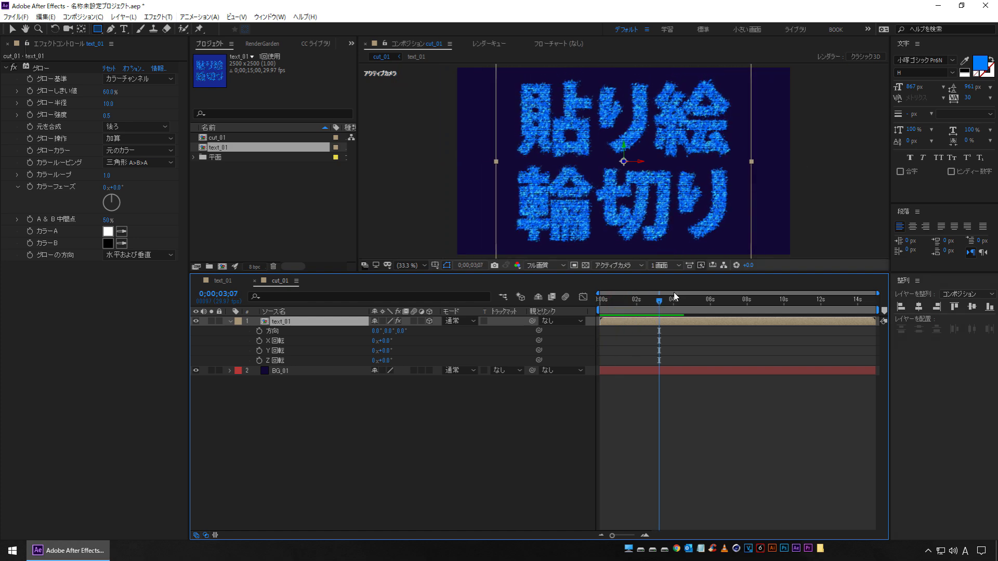
pyautogui.press('pageup')
pyautogui.press('pageup')
pyautogui.press('pageup')
pyautogui.press('pageup')
pyautogui.press('pageup')
pyautogui.press('pageup')
pyautogui.press('pageup')
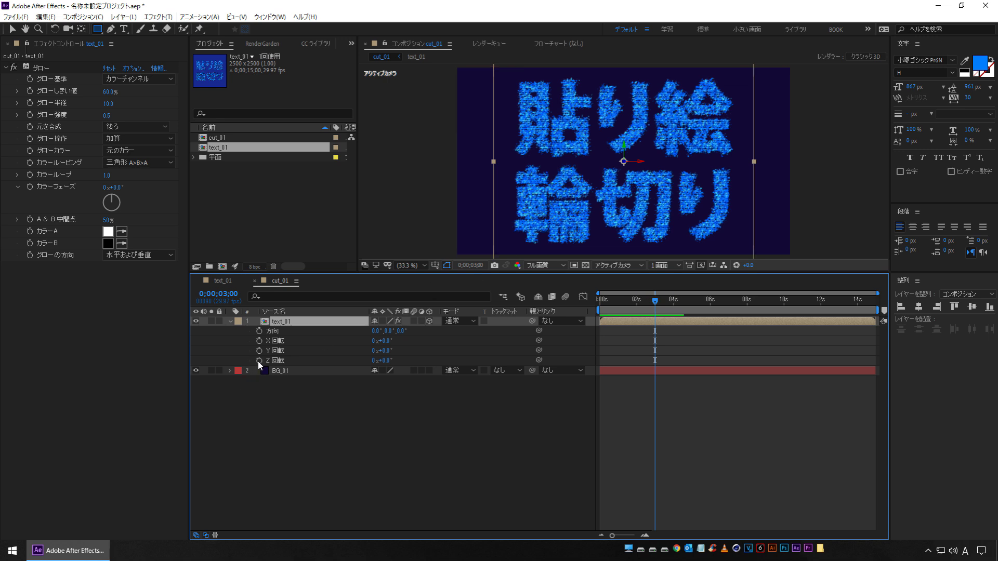
pyautogui.click(259, 360)
pyautogui.press('Home')
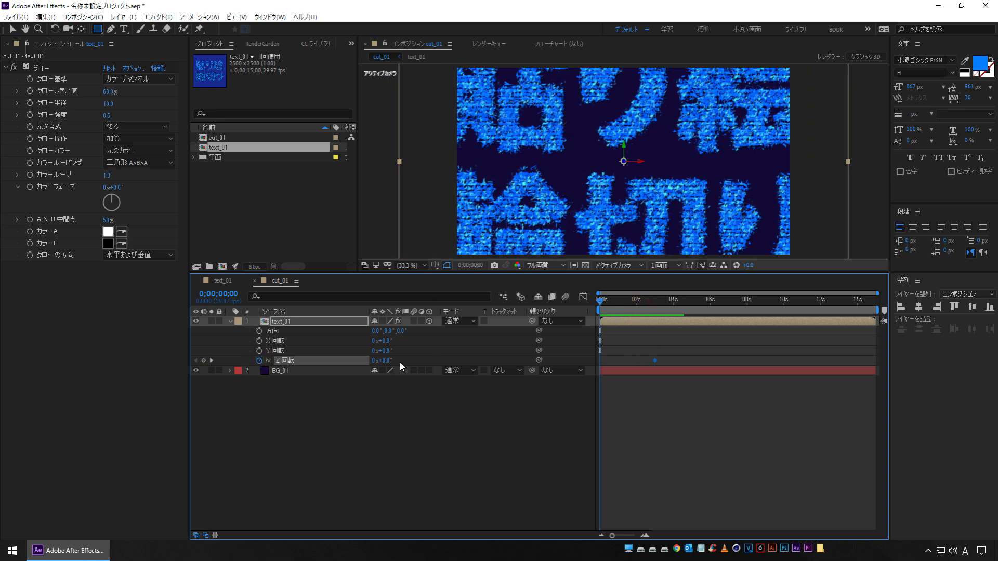
pyautogui.click(385, 360)
pyautogui.write('-180')
pyautogui.press('Return')
# Apply Easy Ease to the final rotation keyframe and preview the spin
pyautogui.moveTo(641, 353); pyautogui.dragTo(677, 367)
pyautogui.press('F9')
pyautogui.click(522, 425)
pyautogui.press('space')
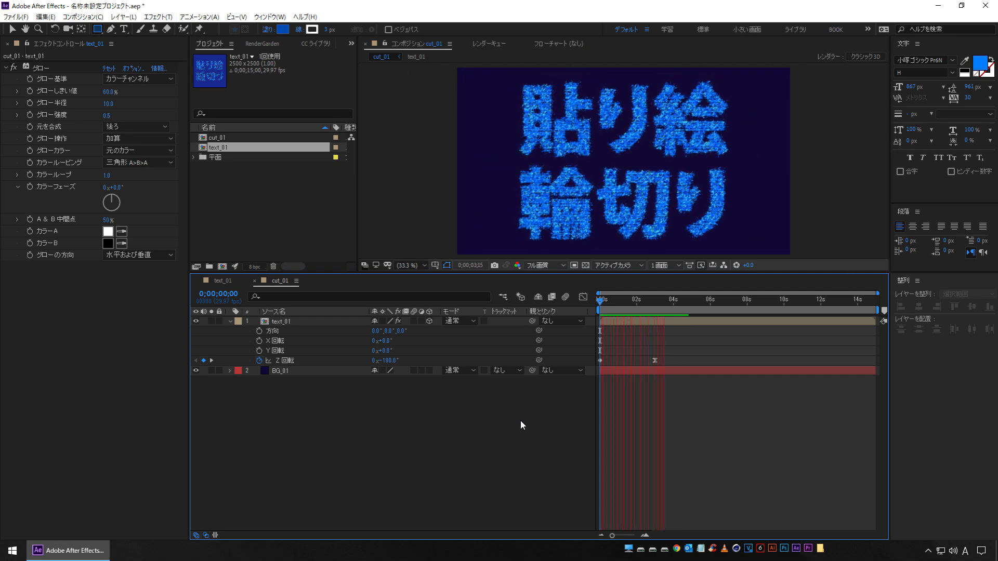
pyautogui.press('space')
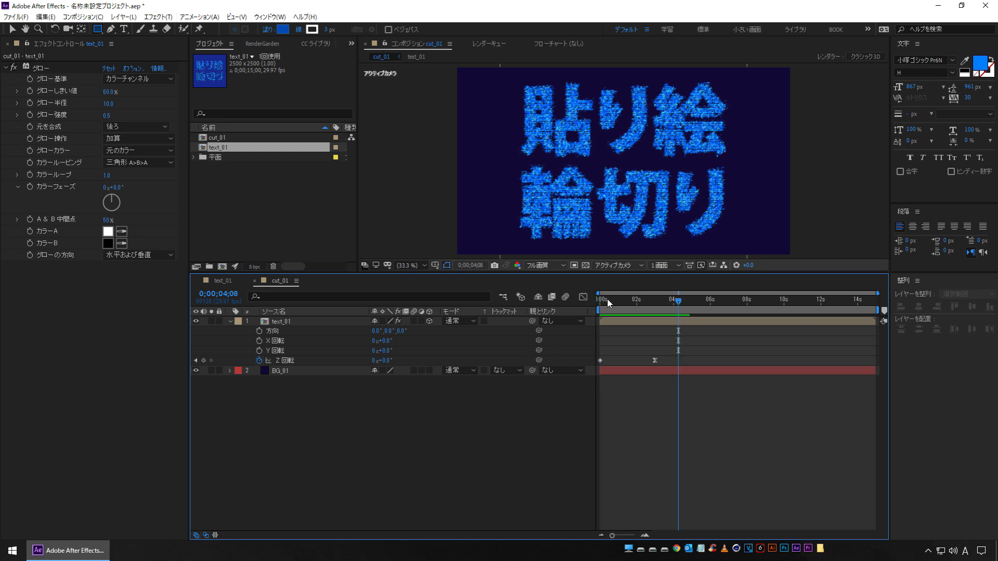
pyautogui.moveTo(609, 303); pyautogui.dragTo(389, 306)
pyautogui.click(283, 321)
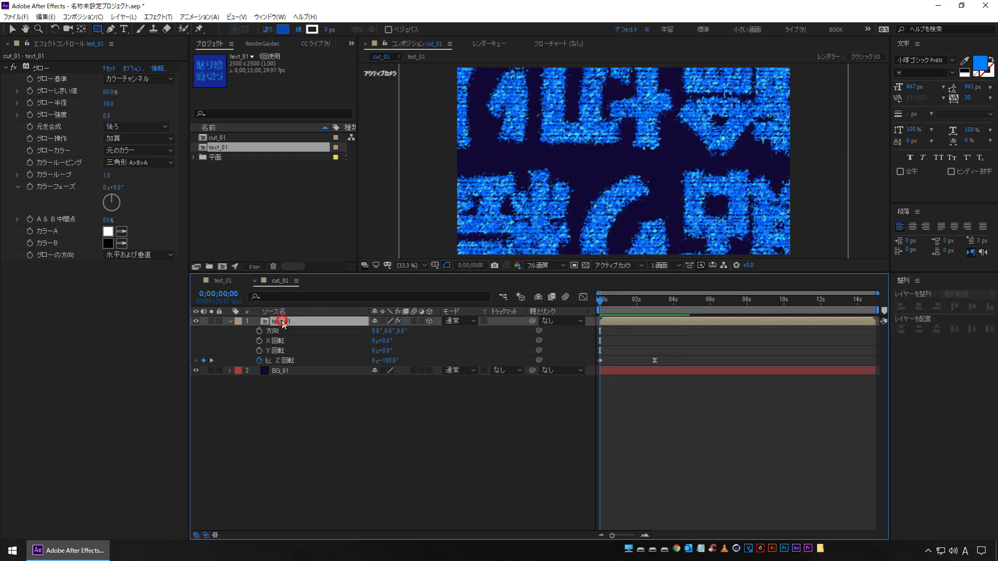
# Keyframe text_01's Opacity from 0% at frame 0 to 100% at 1 second, then preview
pyautogui.press('t')
pyautogui.click(266, 331)
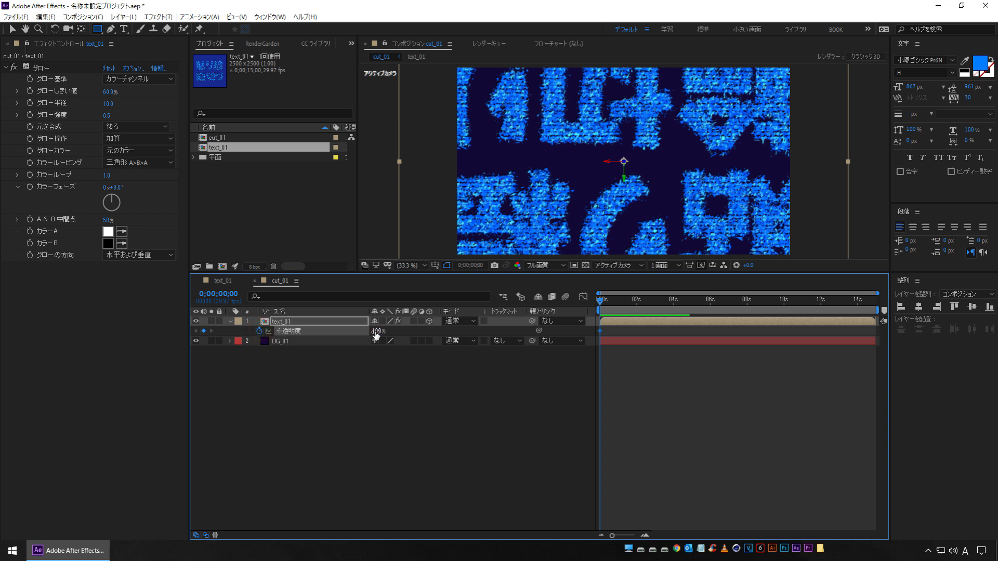
pyautogui.moveTo(377, 333); pyautogui.dragTo(327, 332)
pyautogui.press('space')
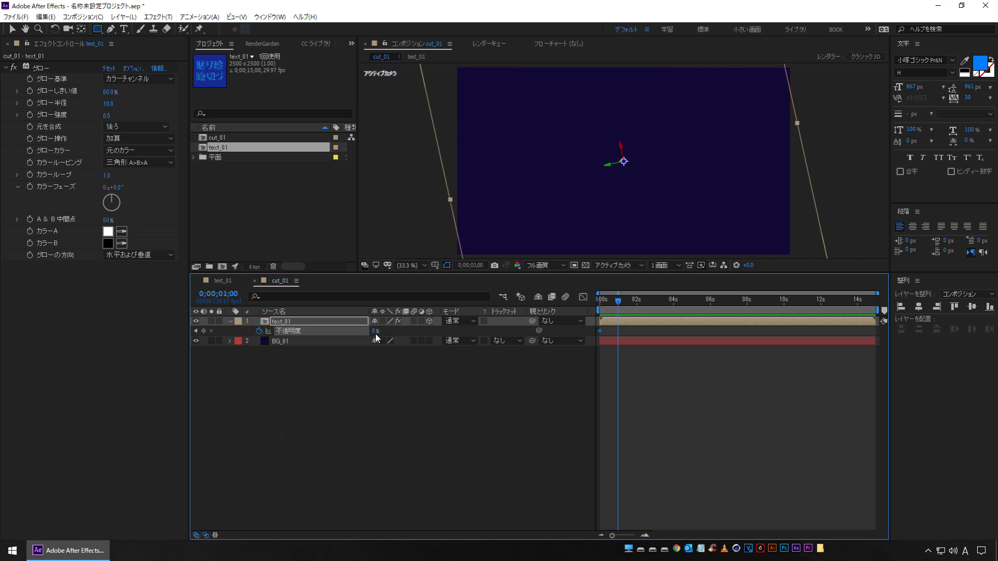
pyautogui.moveTo(374, 332); pyautogui.dragTo(423, 332)
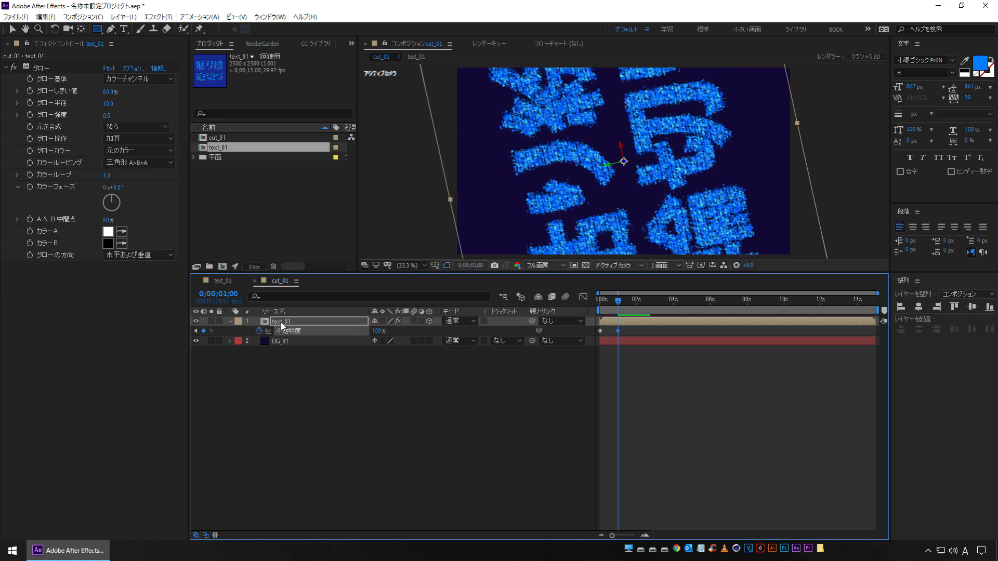
pyautogui.press('u')
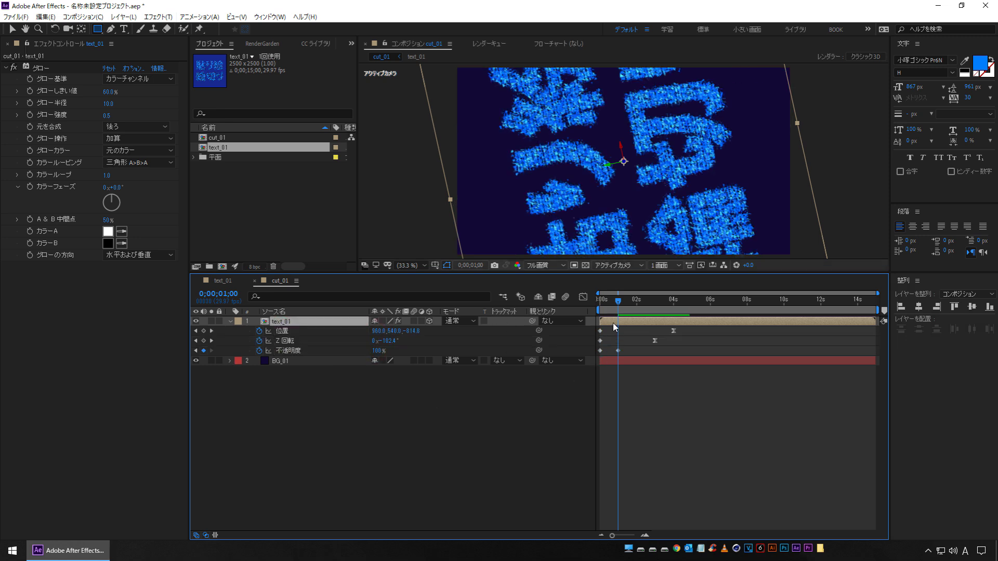
pyautogui.press('Home')
pyautogui.click(434, 442)
pyautogui.press('space')
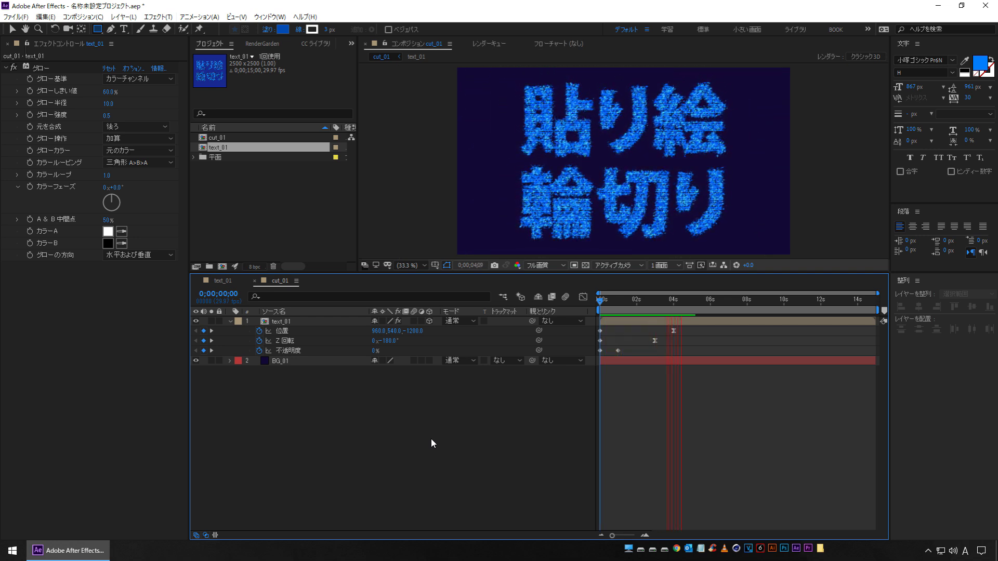
# Stop the preview, collapse and select text_01, and show the Rectangle tool's shape flyout
pyautogui.press('space')
pyautogui.press('space')
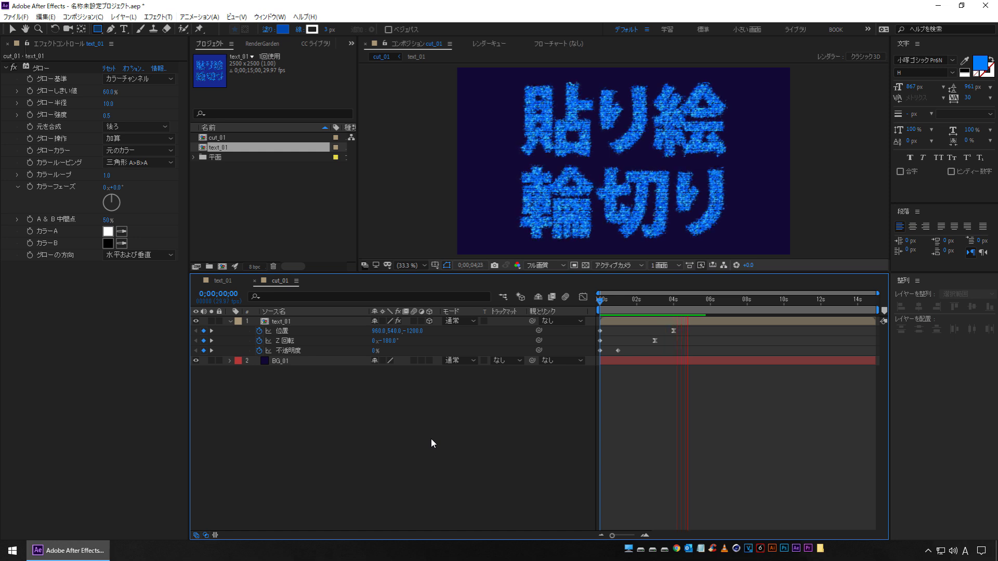
pyautogui.press('space')
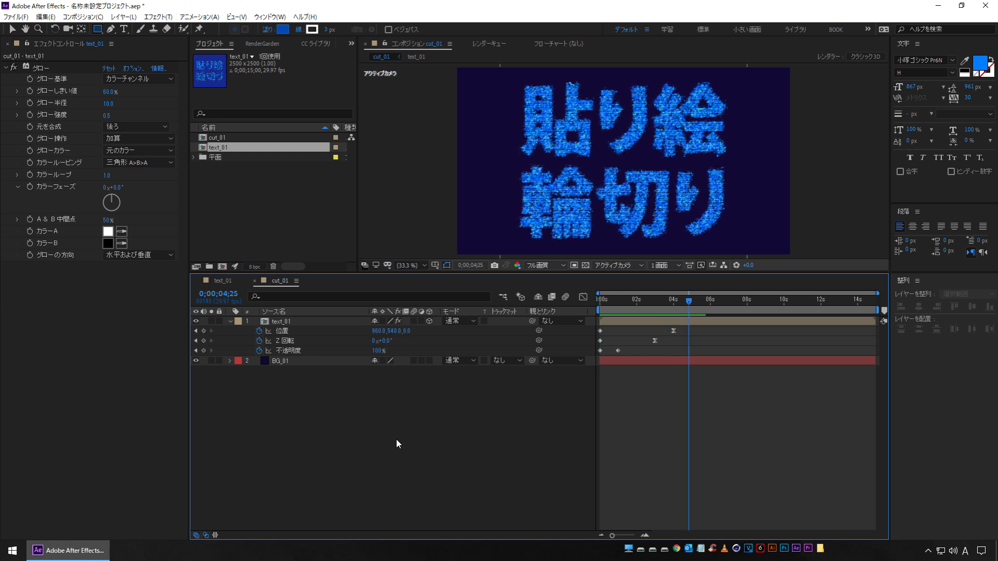
pyautogui.click(229, 321)
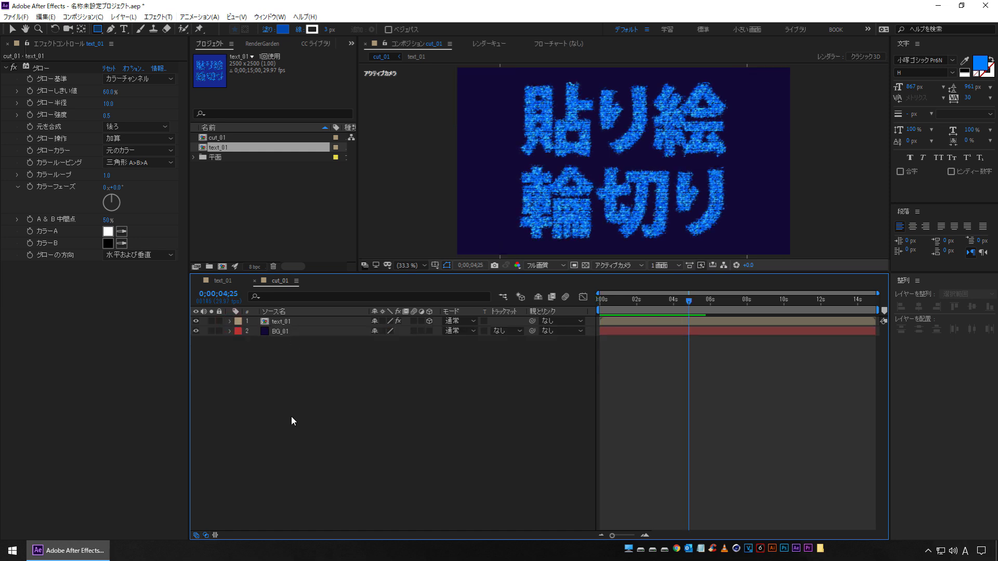
pyautogui.click(287, 323)
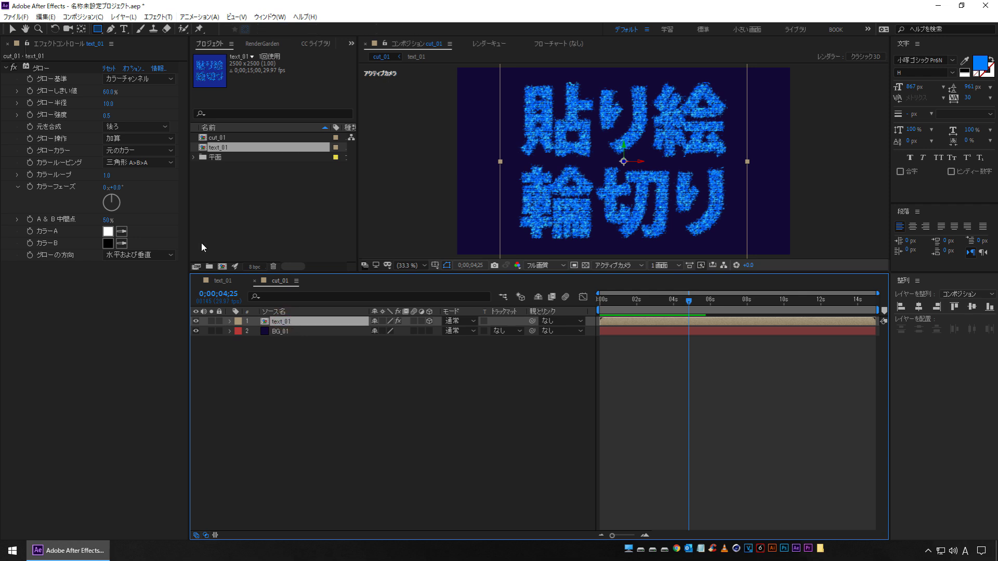
pyautogui.click(99, 30)
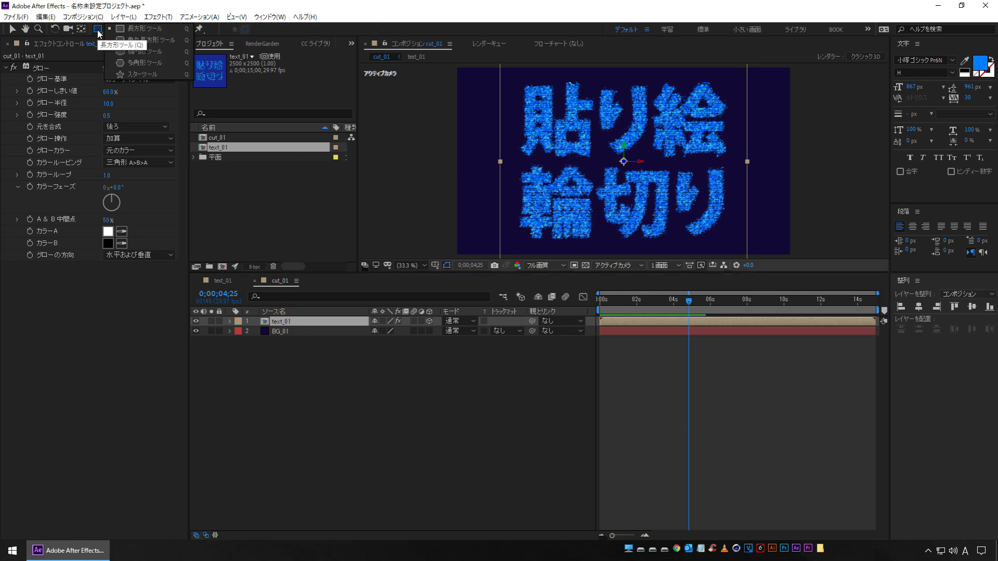
# Add an ellipse mask fitted to text_01 and duplicate it with Ctrl+D as マスク 2
pyautogui.click(154, 52)
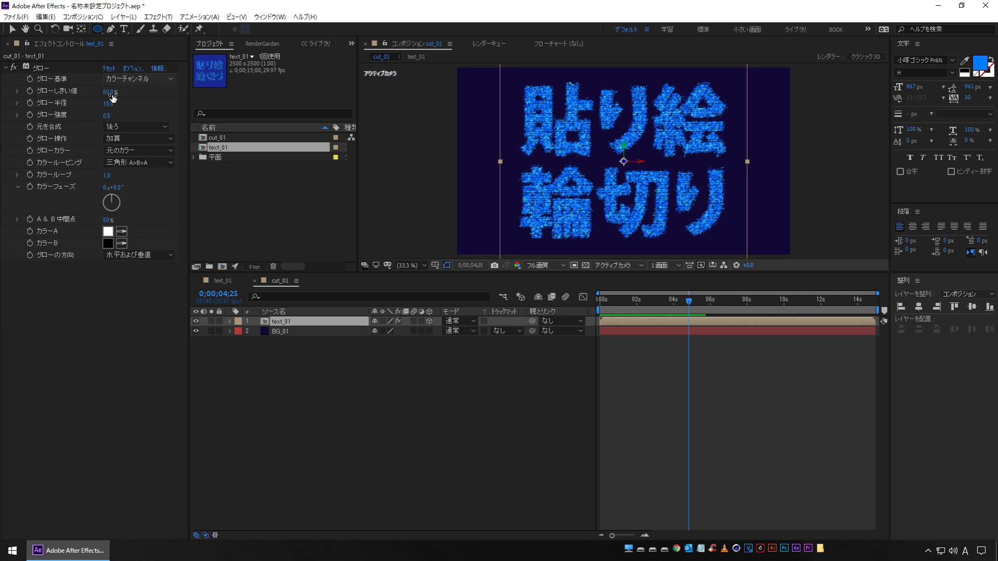
pyautogui.doubleClick(97, 29)
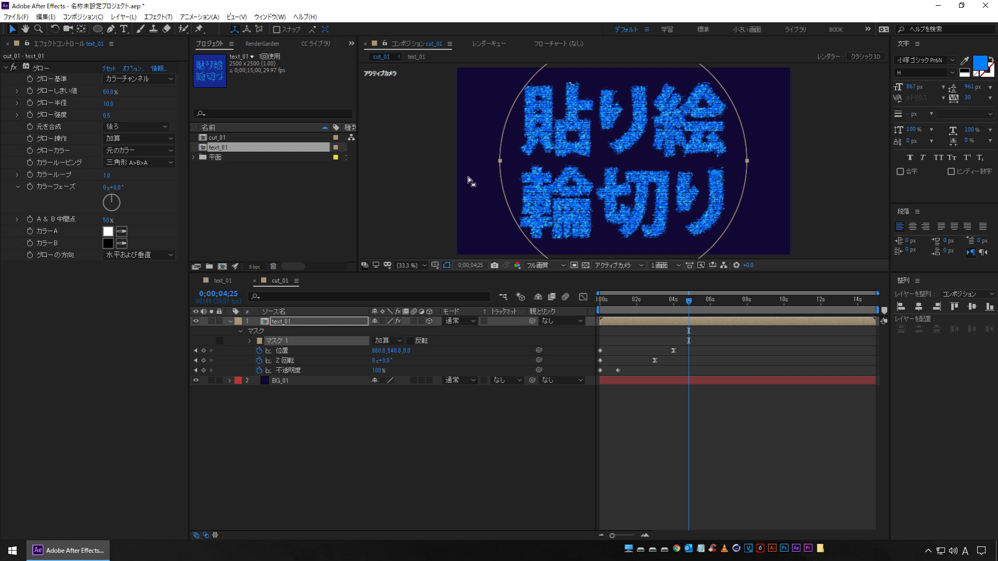
pyautogui.click(276, 352)
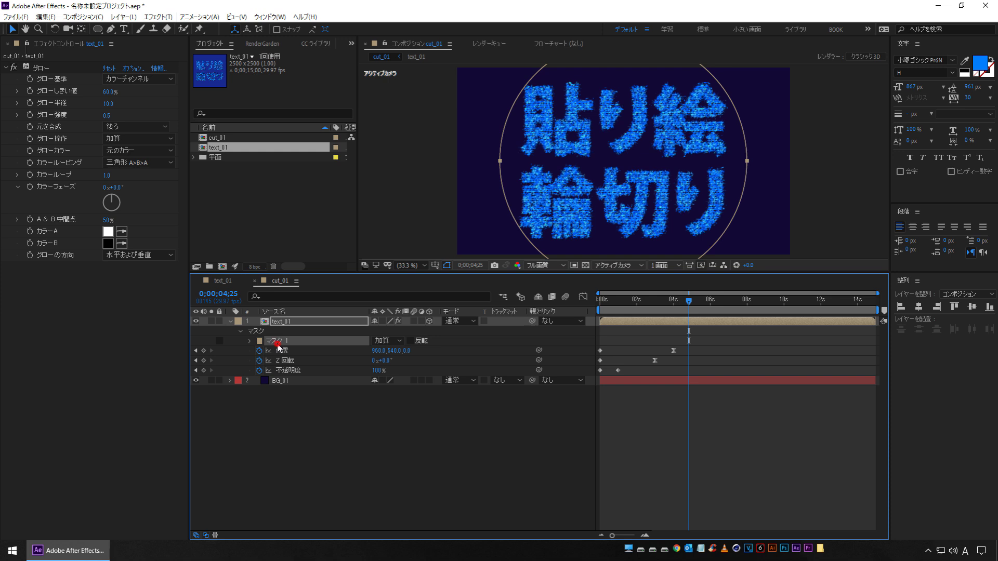
pyautogui.hotkey('ctrl', 'd')
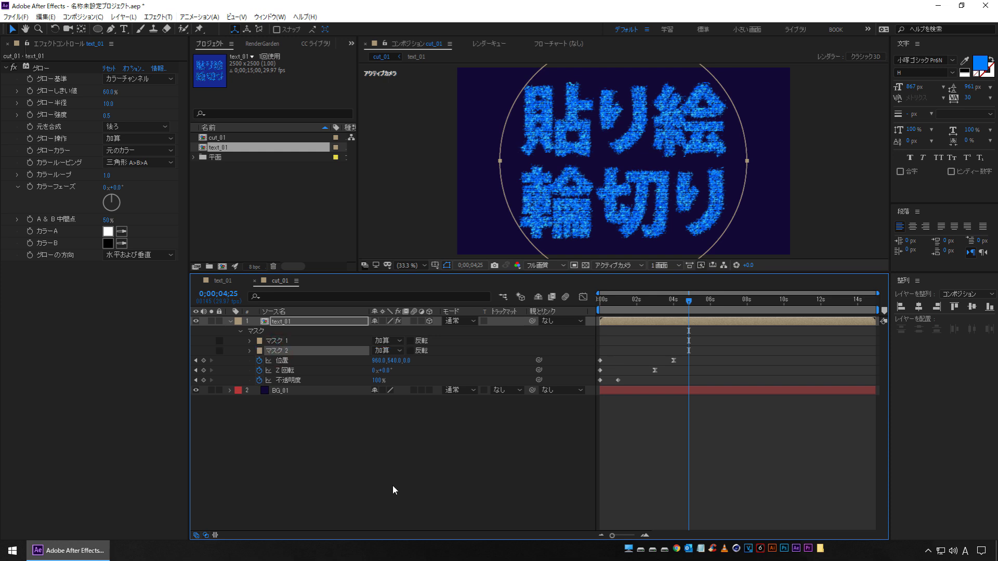
pyautogui.click(281, 342)
pyautogui.click(283, 350)
# Set マスク 2 to Intersect mode, Inverted, with -100 pixel Mask Expansion
pyautogui.click(387, 351)
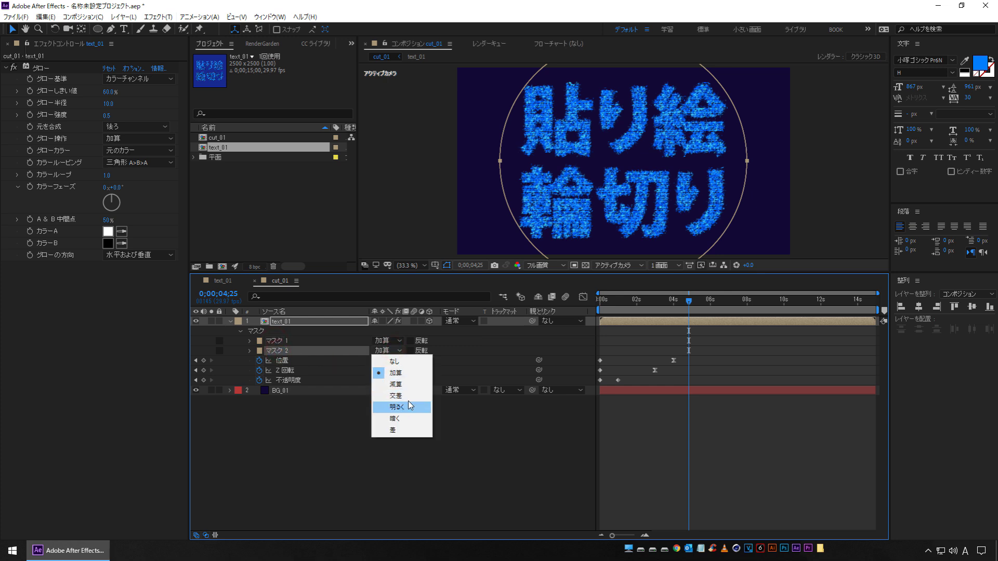
pyautogui.click(396, 396)
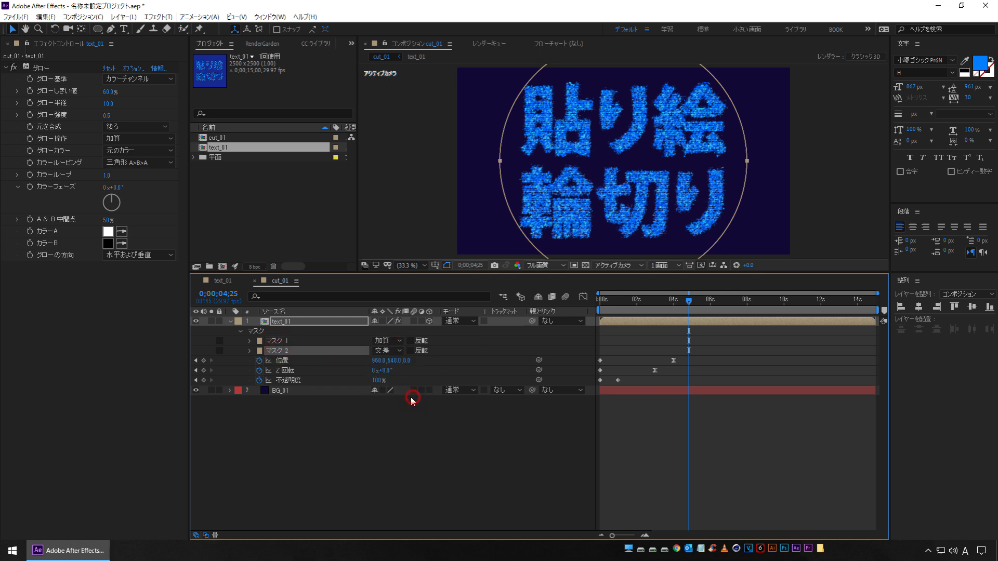
pyautogui.click(249, 351)
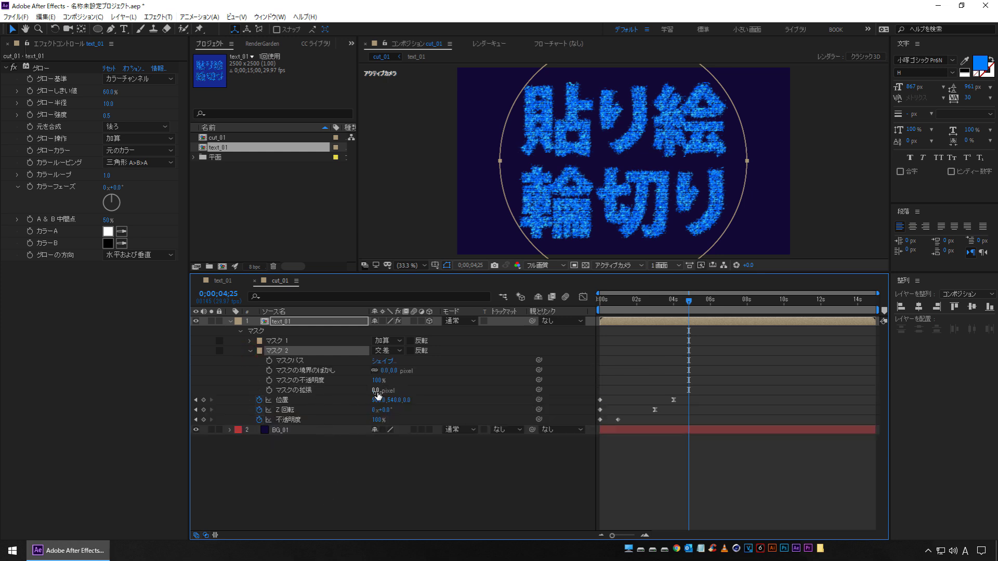
pyautogui.moveTo(374, 391); pyautogui.dragTo(276, 392)
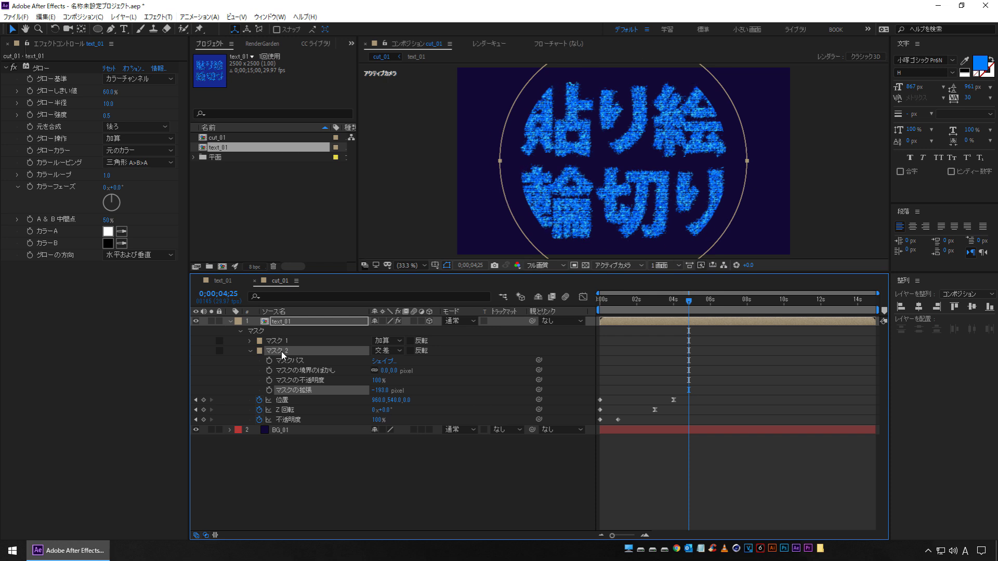
pyautogui.click(411, 351)
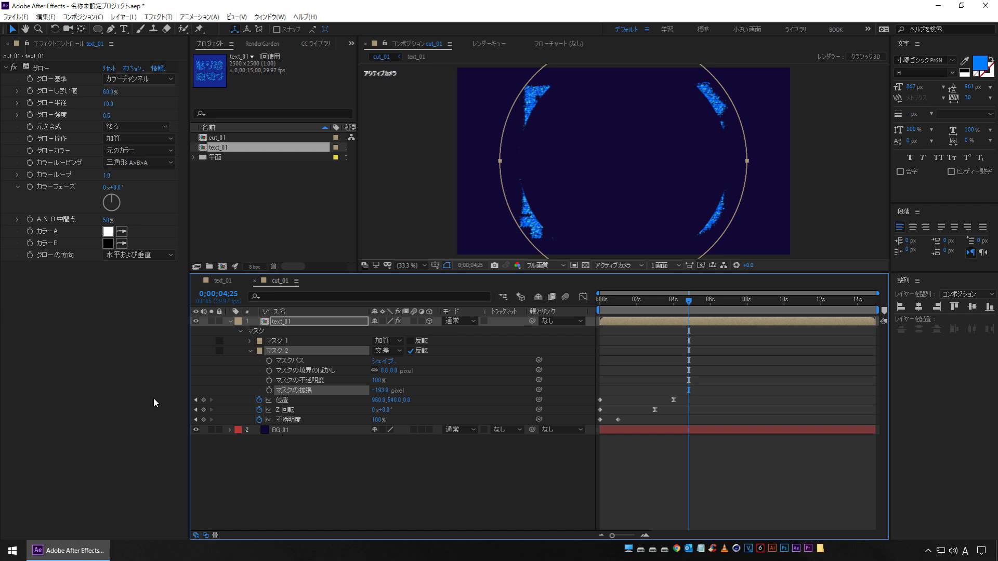
pyautogui.click(383, 390)
pyautogui.write('-100')
pyautogui.press('Return')
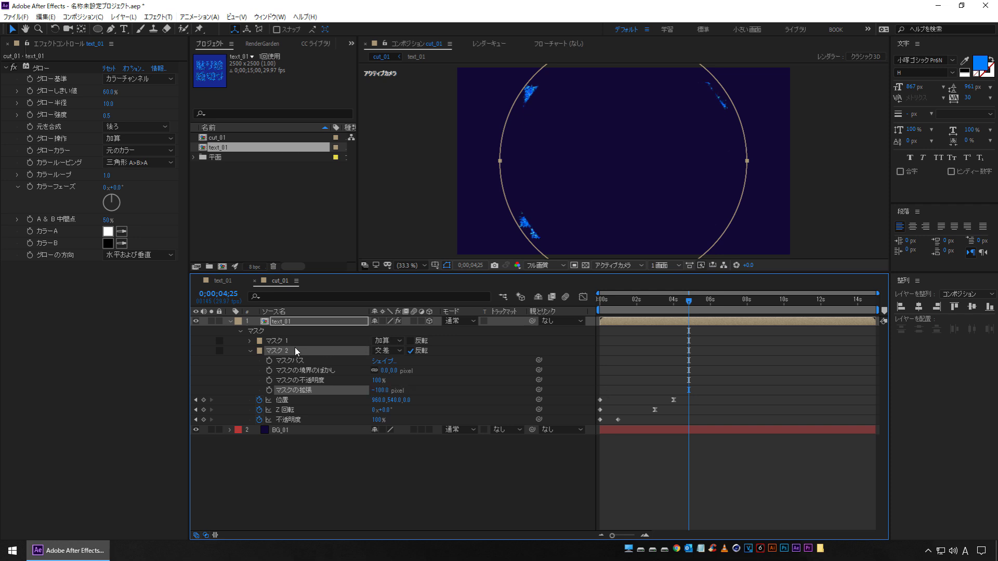
pyautogui.click(278, 351)
pyautogui.click(279, 352)
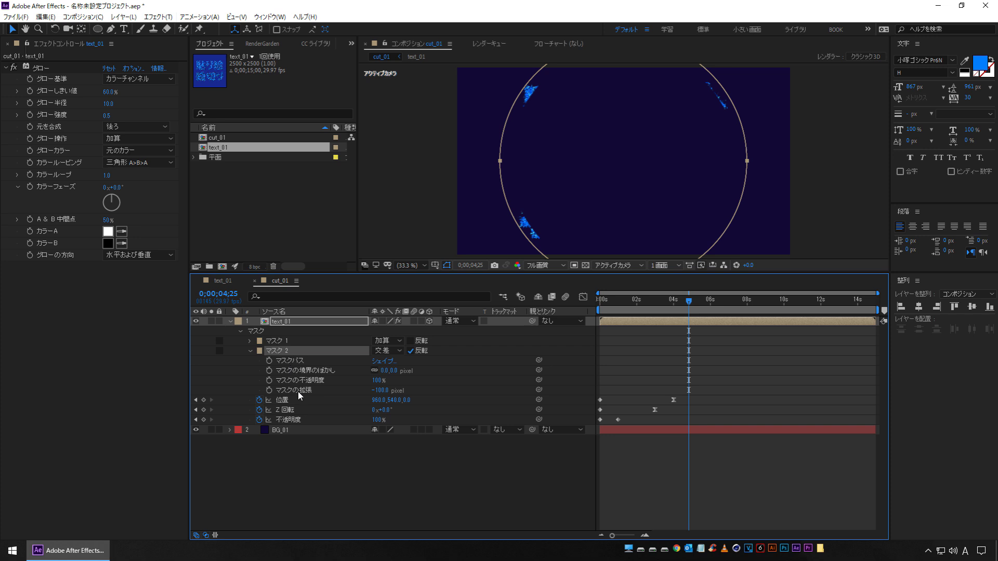
# Duplicate text_01 and set the copy's Mask 1 and Mask 2 Expansions to -100 and -200 px
pyautogui.click(297, 323)
pyautogui.hotkey('ctrl', 'd')
pyautogui.click(250, 351)
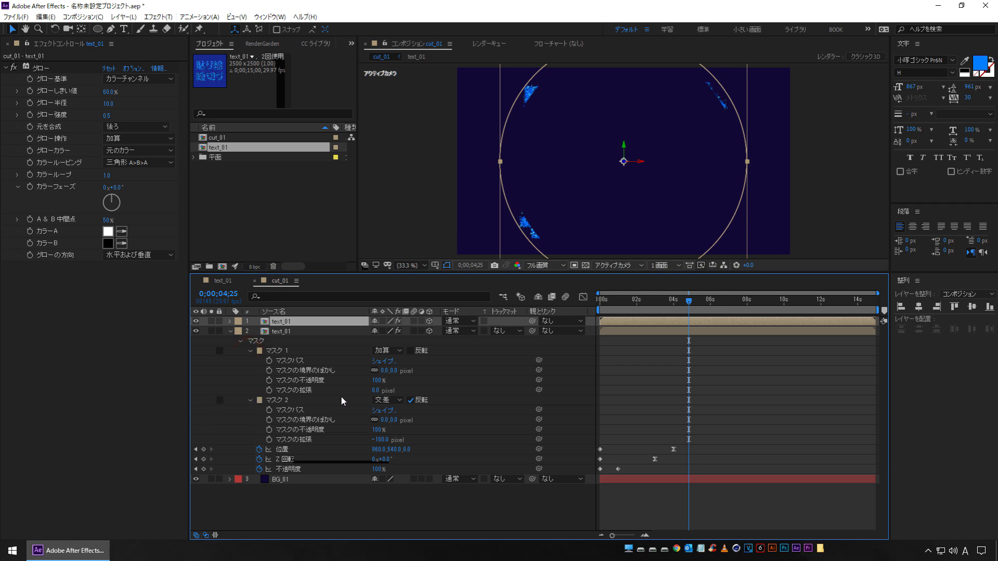
pyautogui.click(375, 391)
pyautogui.write('-10')
pyautogui.press('Return')
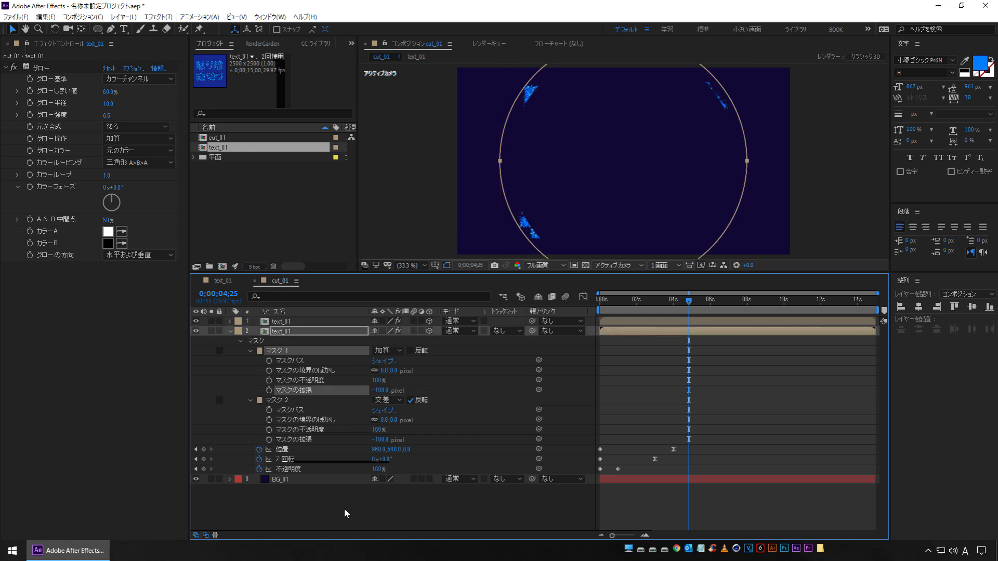
pyautogui.click(381, 440)
pyautogui.write('-2')
pyautogui.press('Return')
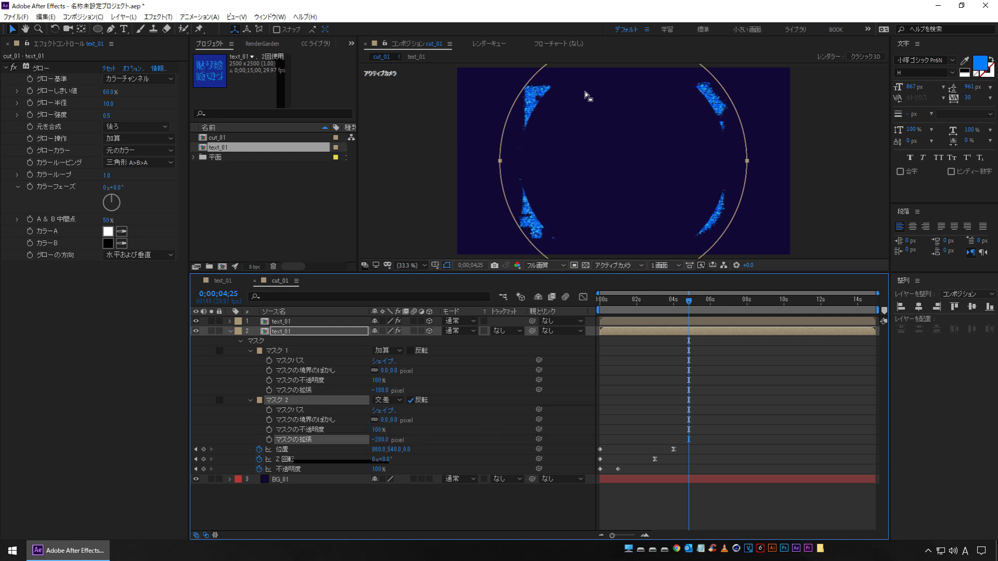
# Toggle the top text layer's visibility on and off to compare the thin ring slice
pyautogui.click(195, 322)
pyautogui.click(196, 323)
pyautogui.click(195, 322)
pyautogui.click(195, 322)
pyautogui.click(195, 323)
# Duplicate the ring-sliced text layer for the next ring
pyautogui.click(289, 332)
pyautogui.hotkey('ctrl', 'd')
pyautogui.click(379, 401)
# Set the third text copy's mask expansions to -200 and -300 px
pyautogui.write('-200')
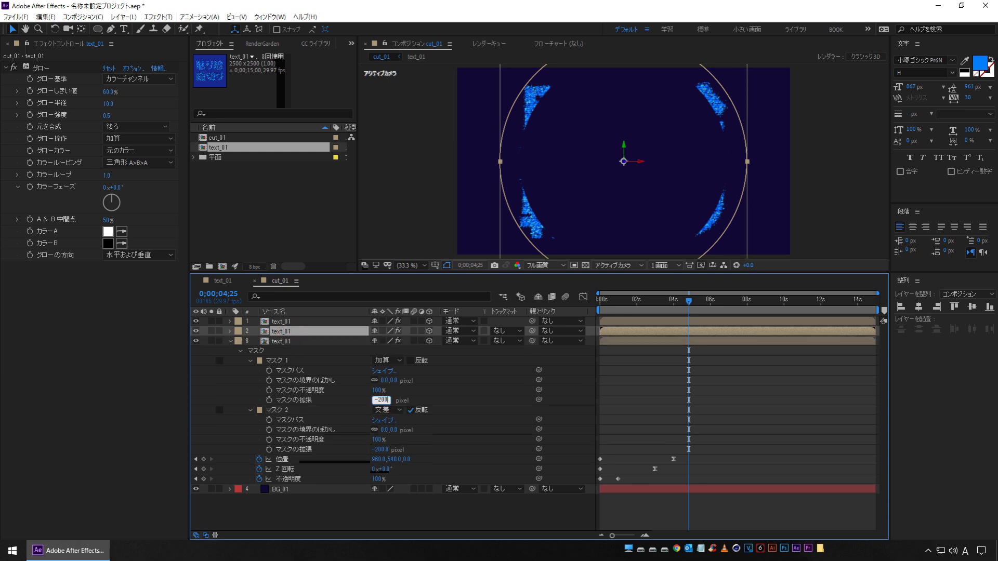
pyautogui.press('Return')
pyautogui.click(383, 450)
pyautogui.write('-30')
pyautogui.press('Return')
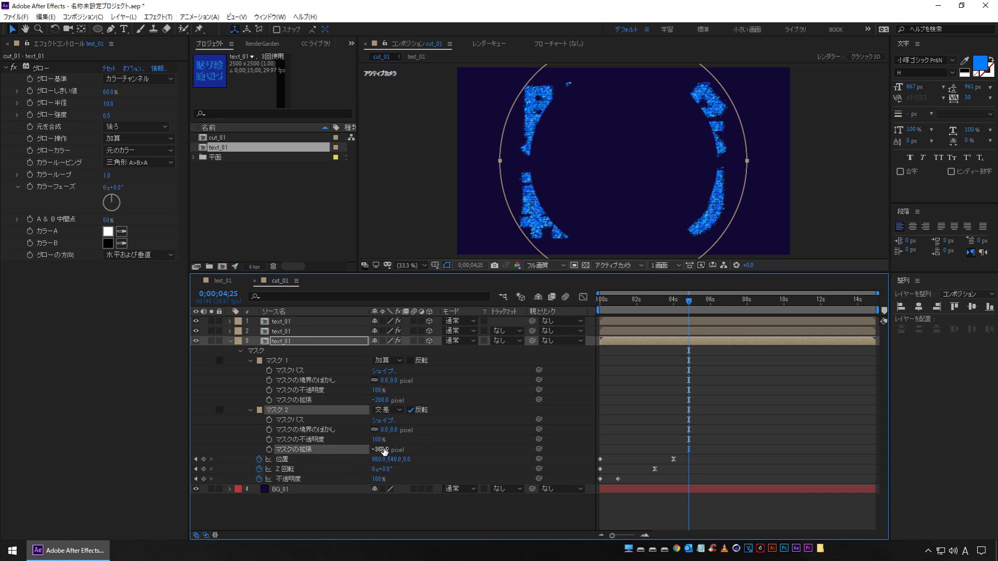
# Duplicate layer 3 into layer 4 with mask expansions -300 and -400 px
pyautogui.click(288, 342)
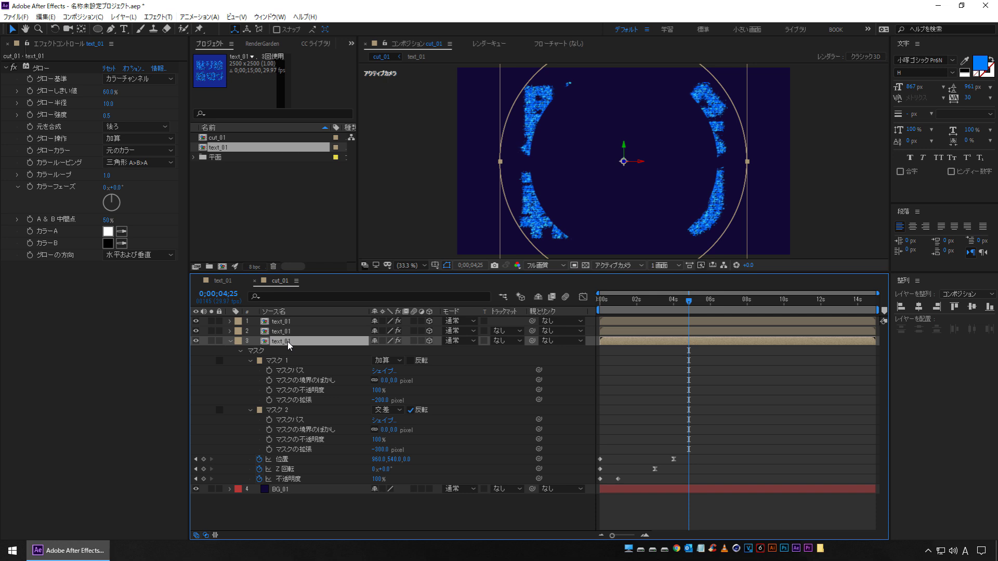
pyautogui.hotkey('ctrl', 'd')
pyautogui.click(379, 410)
pyautogui.write('-30')
pyautogui.press('Tab')
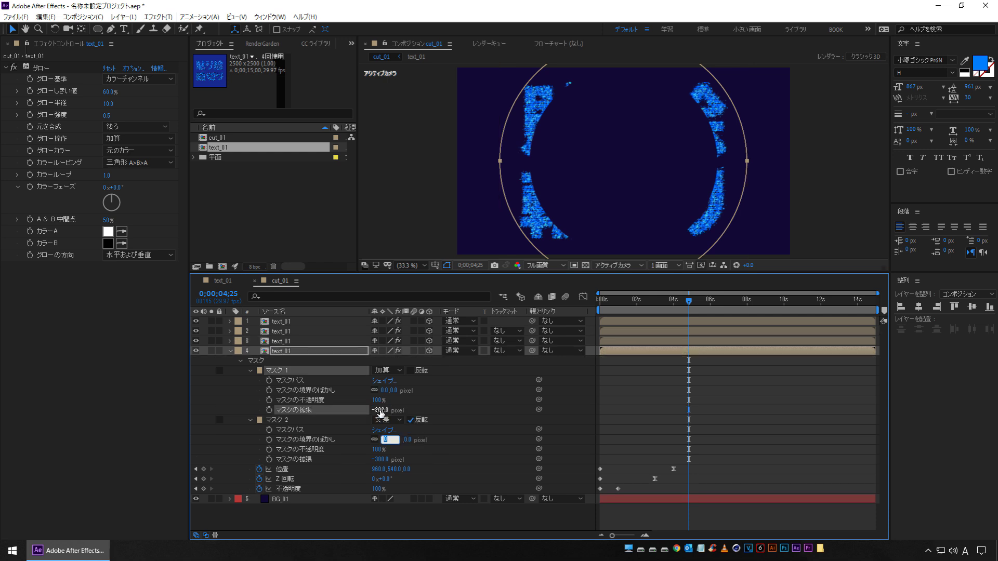
pyautogui.press('Tab')
pyautogui.press('Tab')
pyautogui.press('Tab')
pyautogui.write('-400')
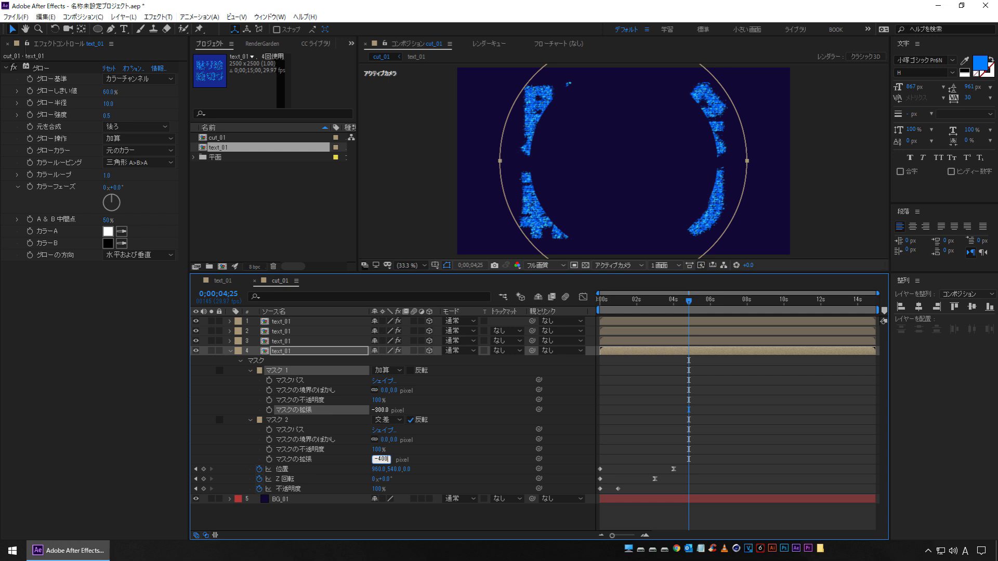
pyautogui.press('Return')
# Duplicate layer 4 into layer 5 with mask expansions -400 and -500 px
pyautogui.click(289, 353)
pyautogui.hotkey('ctrl', 'd')
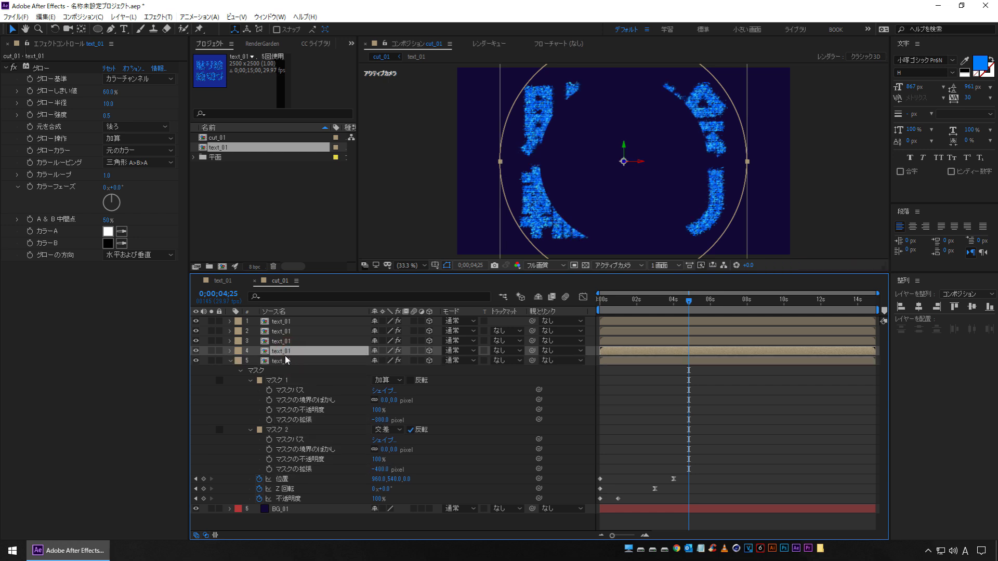
pyautogui.click(277, 364)
pyautogui.click(381, 420)
pyautogui.write('-400')
pyautogui.press('Tab')
pyautogui.press('Tab')
pyautogui.press('Tab')
pyautogui.press('Tab')
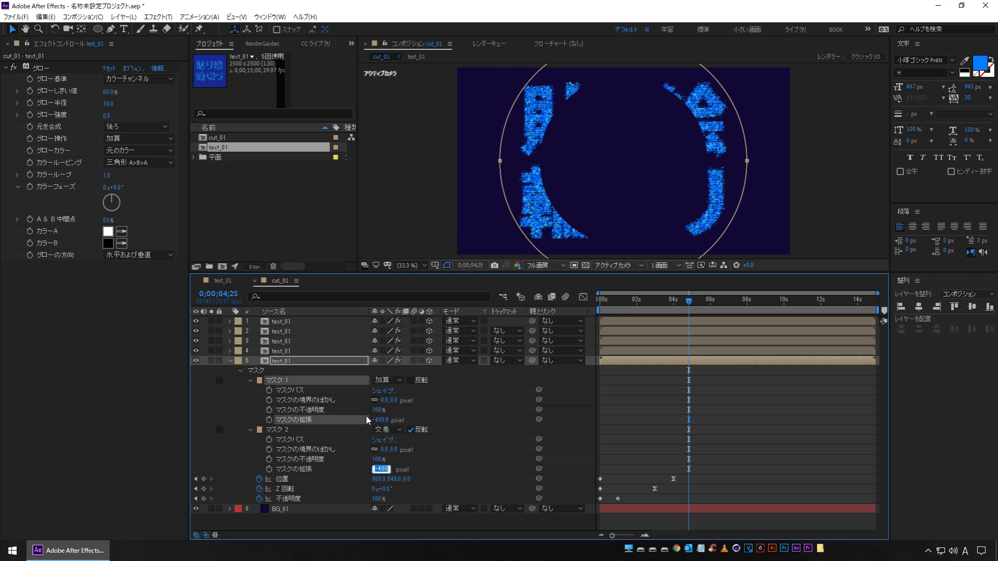
pyautogui.write('-500')
pyautogui.press('Return')
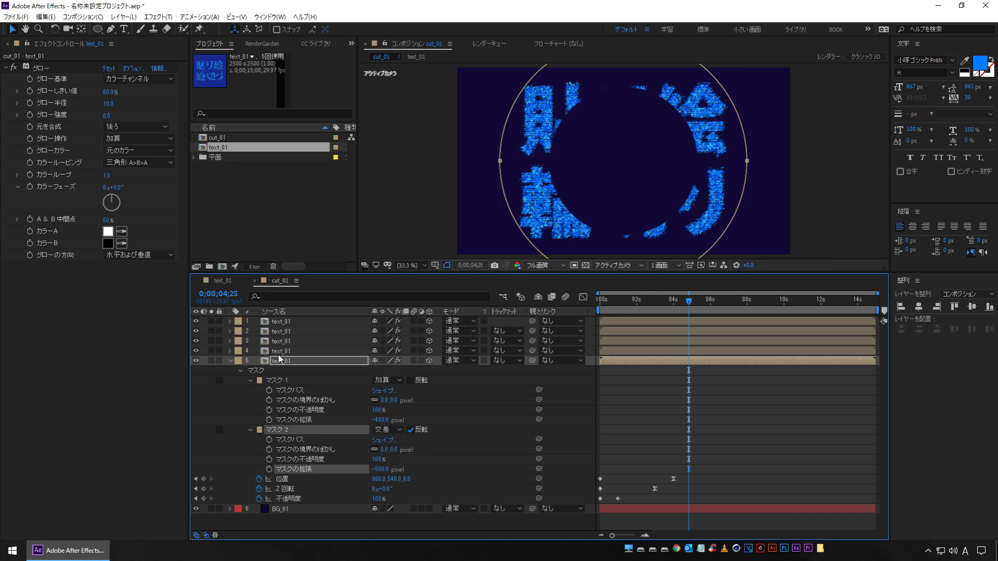
# Duplicate layer 5 into layer 6 with mask expansions -500 and -600 px
pyautogui.click(283, 361)
pyautogui.hotkey('ctrl', 'd')
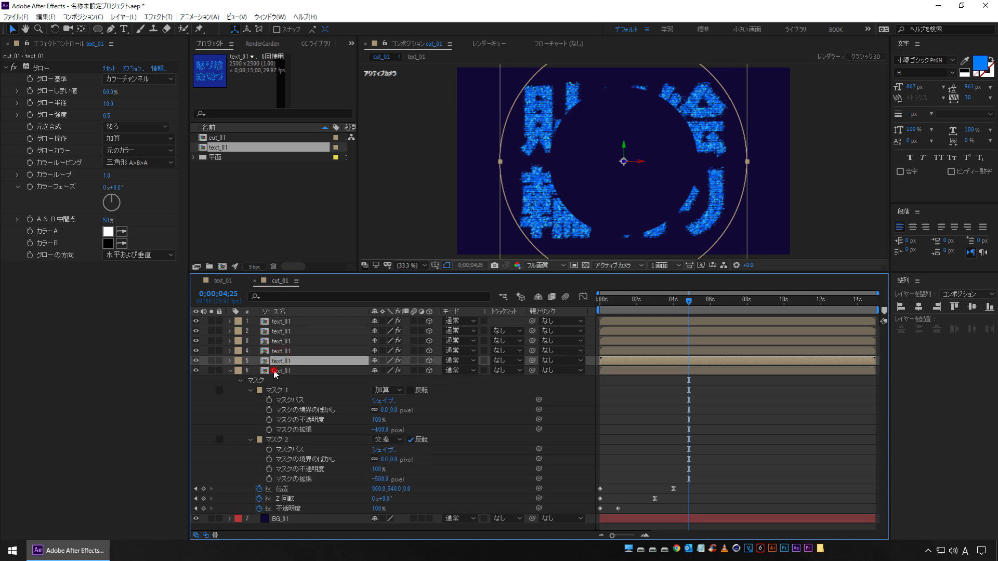
pyautogui.click(281, 371)
pyautogui.click(373, 433)
pyautogui.write('-500')
pyautogui.press('Tab')
pyautogui.press('Tab')
pyautogui.press('Tab')
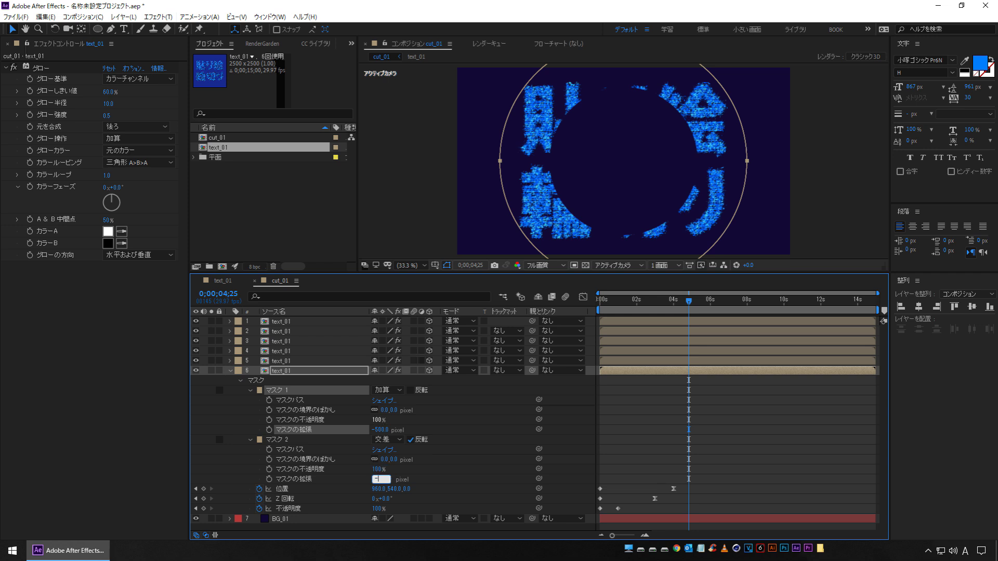
pyautogui.write('-600')
pyautogui.press('Return')
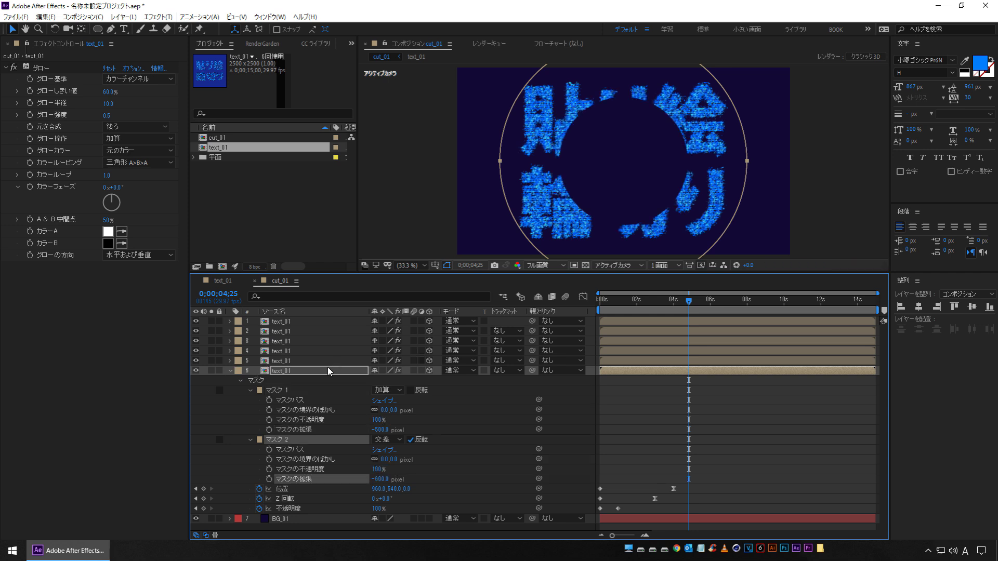
# Duplicate layer 6 into layer 7 with mask expansions -600 and -700 px
pyautogui.click(286, 372)
pyautogui.hotkey('ctrl', 'd')
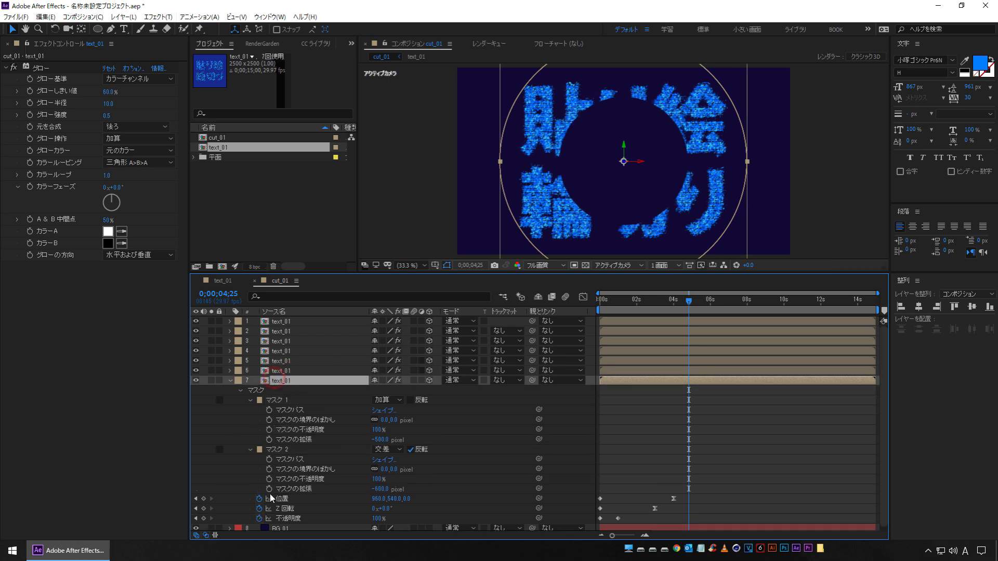
pyautogui.click(381, 440)
pyautogui.write('-7')
pyautogui.write('0')
pyautogui.press('Tab')
pyautogui.press('Tab')
pyautogui.press('Tab')
pyautogui.press('Tab')
pyautogui.write('-700')
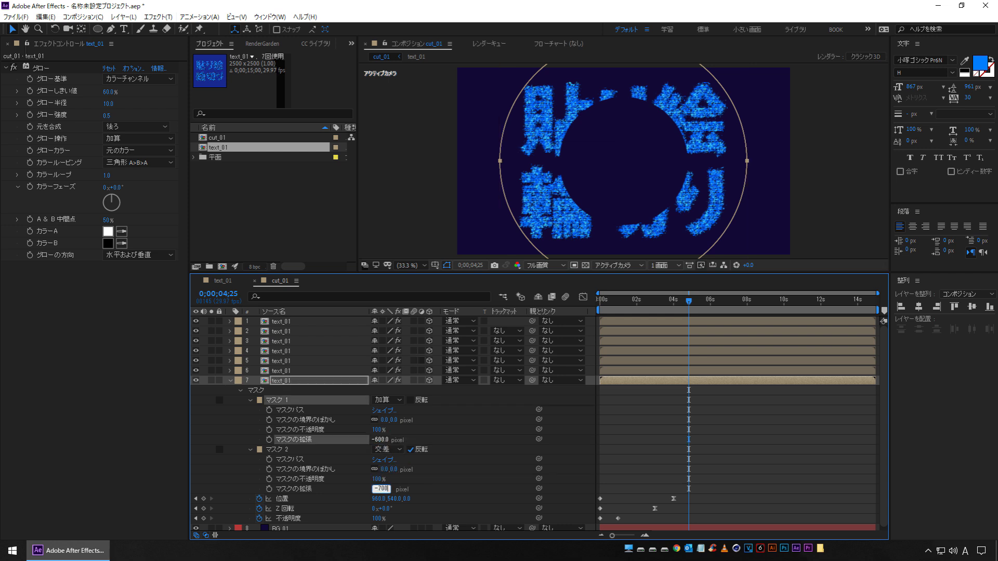
pyautogui.press('Return')
# Duplicate layer 7 into layer 8 with mask expansions -700 and -800 px
pyautogui.click(298, 379)
pyautogui.hotkey('ctrl', 'd')
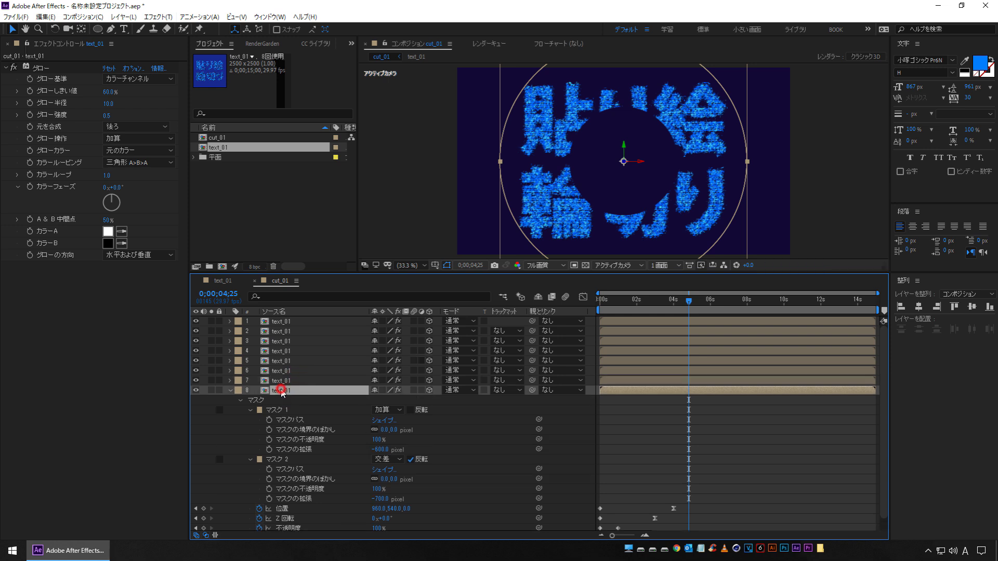
pyautogui.click(381, 450)
pyautogui.write('-700')
pyautogui.press('Tab')
pyautogui.press('Tab')
pyautogui.press('Tab')
pyautogui.press('Tab')
pyautogui.write('-800')
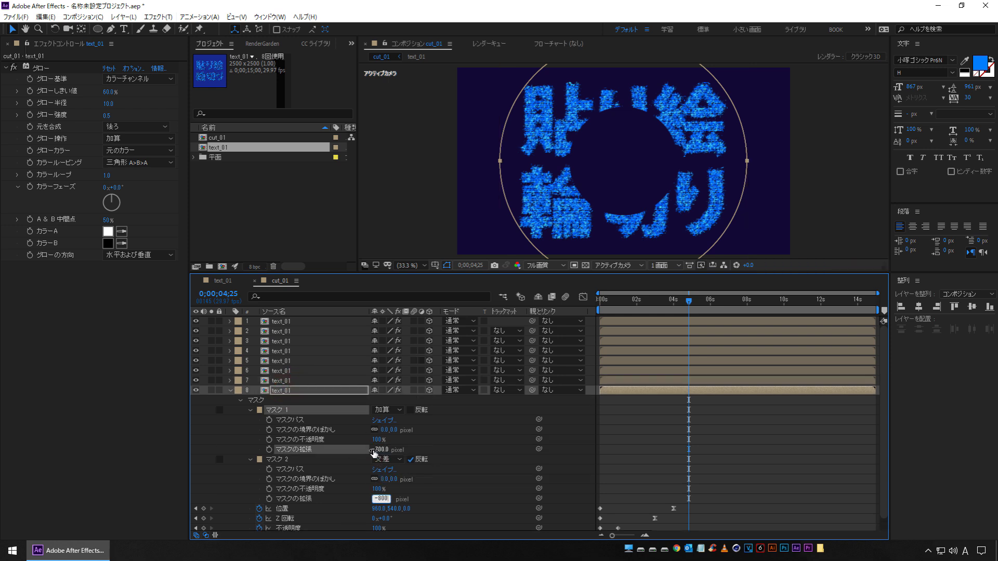
pyautogui.press('Return')
# Duplicate layer 8 into layer 9 with mask expansions -800 and -900 px
pyautogui.click(289, 391)
pyautogui.hotkey('ctrl', 'd')
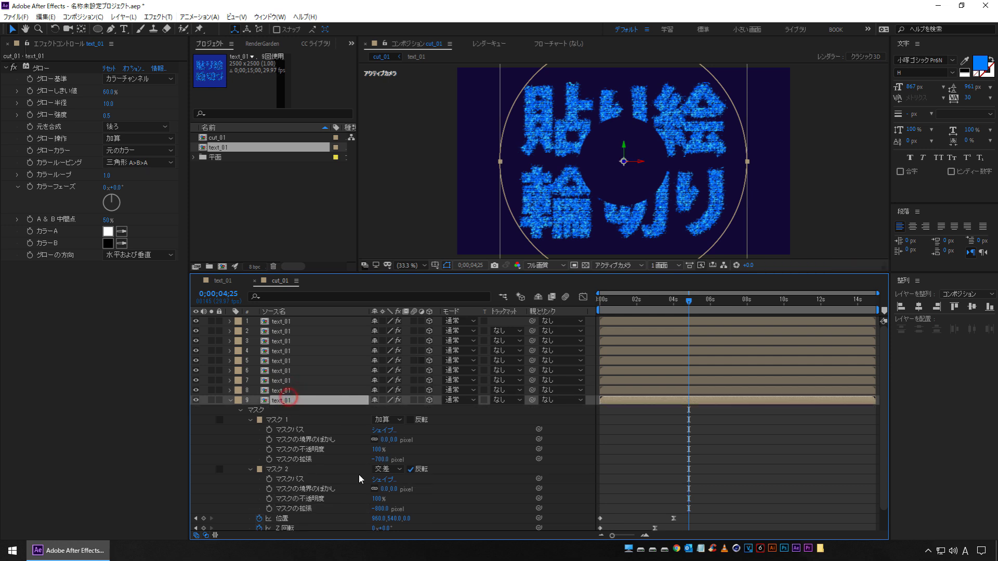
pyautogui.press('m')
pyautogui.press('m')
pyautogui.click(381, 449)
pyautogui.write('-')
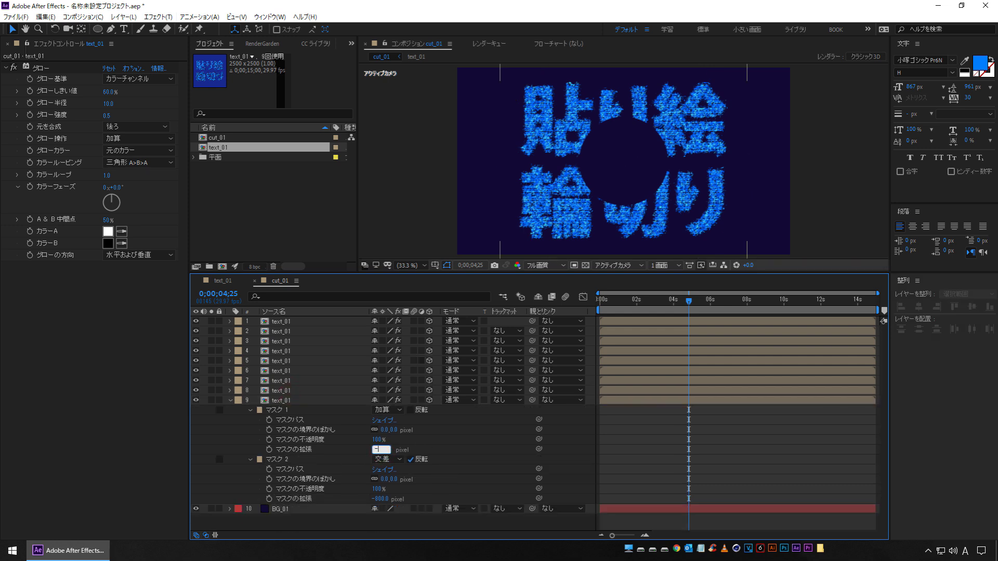
pyautogui.press('Tab')
pyautogui.press('Tab')
pyautogui.press('Tab')
pyautogui.press('Tab')
pyautogui.write('-900')
pyautogui.press('Return')
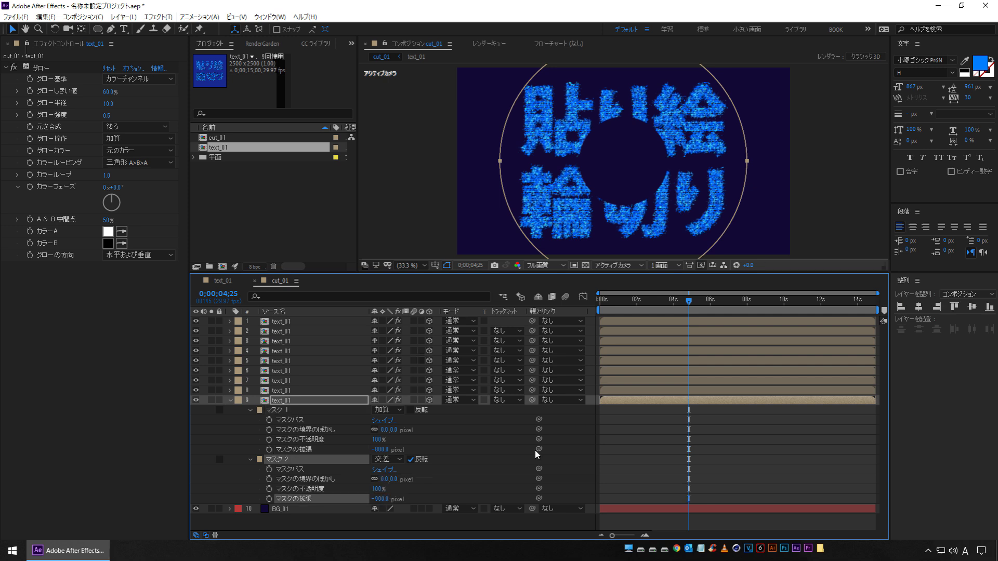
# Duplicate layer 9 into layer 10 with mask expansions -900 and -1000 px
pyautogui.click(303, 398)
pyautogui.hotkey('ctrl', 'd')
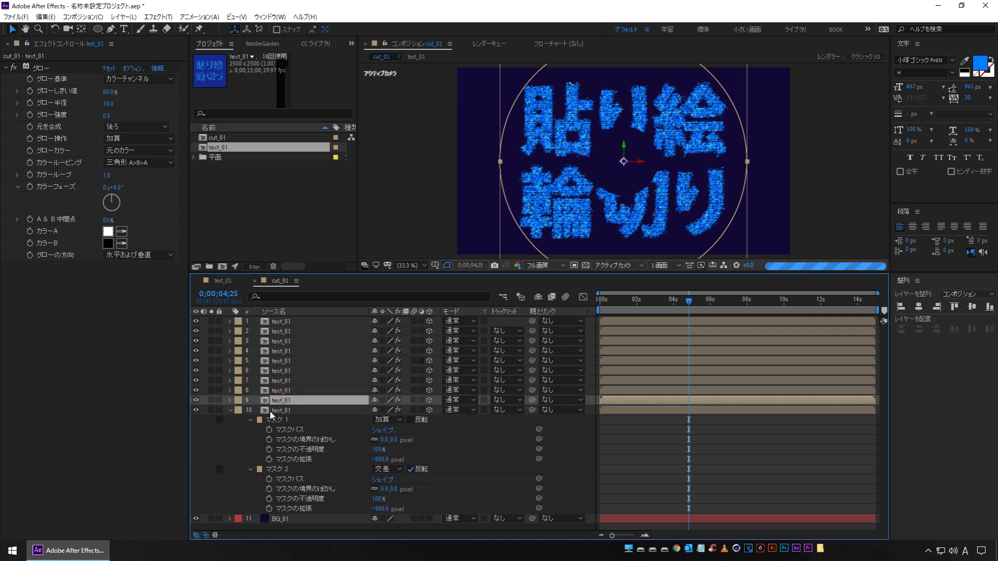
pyautogui.click(380, 460)
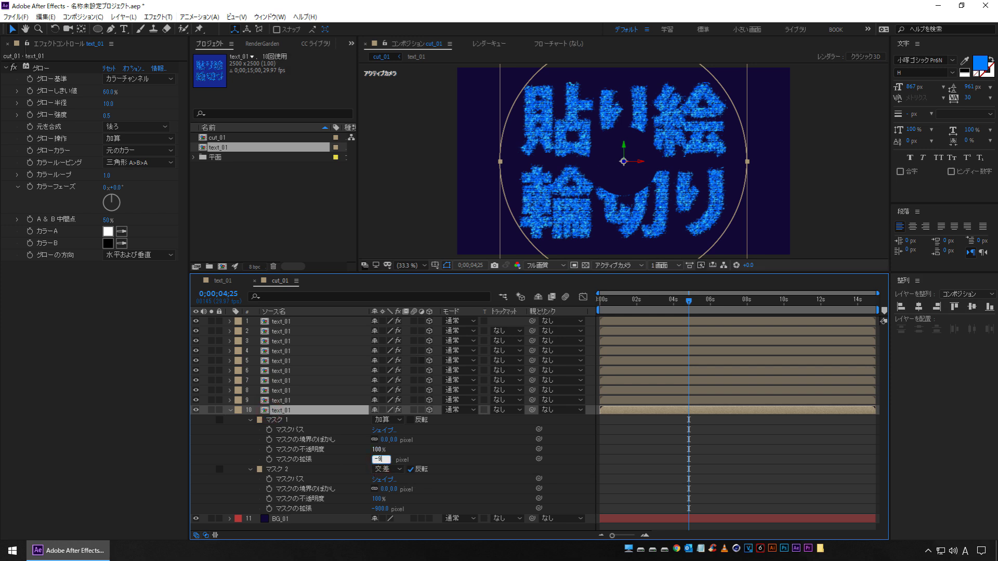
pyautogui.press('Tab')
pyautogui.press('Tab')
pyautogui.press('Tab')
pyautogui.press('Tab')
pyautogui.write('-1000')
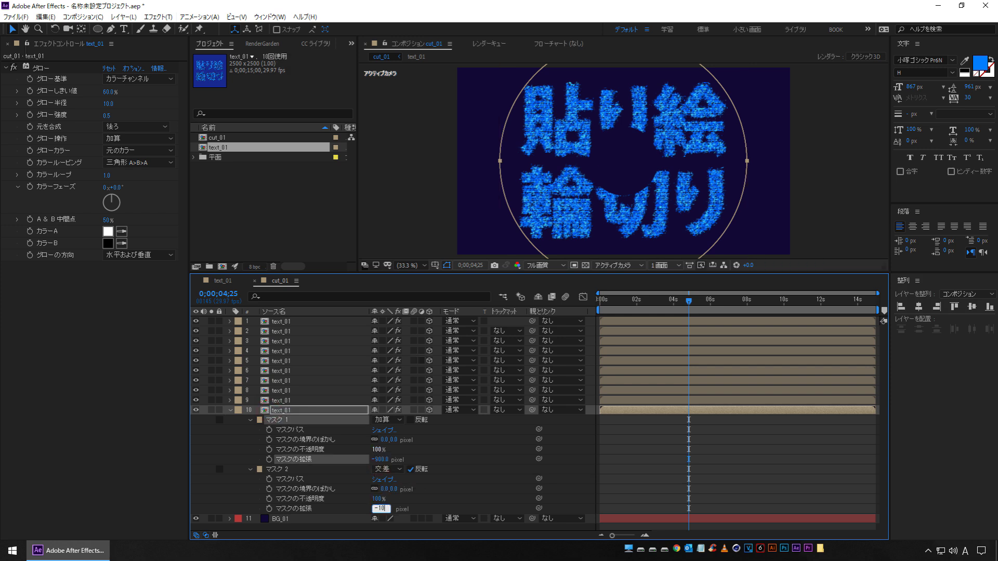
pyautogui.press('Return')
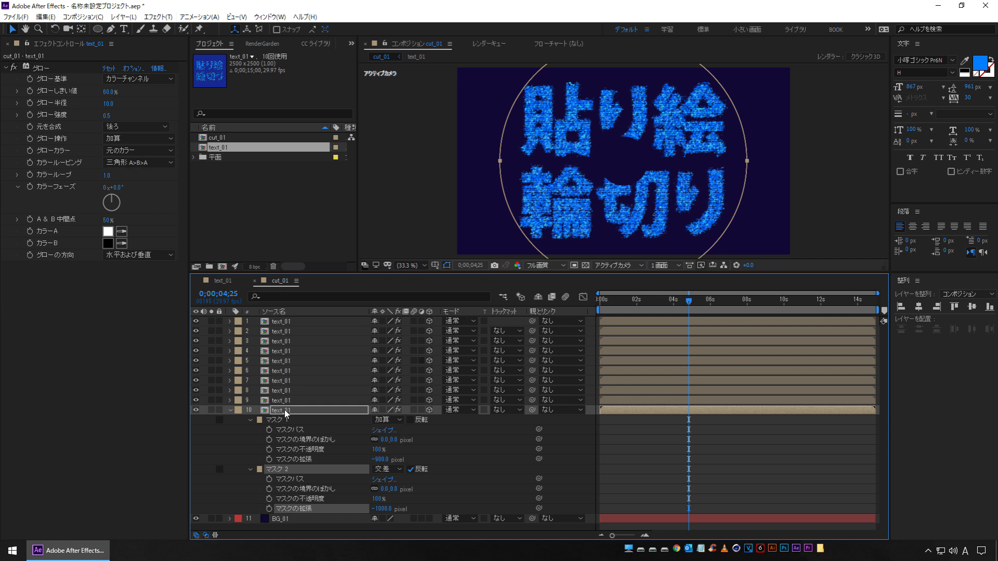
# Duplicate layer 10 into layer 11 with mask expansions -1000 and -1100 px
pyautogui.click(285, 410)
pyautogui.hotkey('ctrl', 'd')
pyautogui.click(282, 420)
pyautogui.click(382, 469)
pyautogui.write('-1000')
pyautogui.press('Tab')
pyautogui.press('Tab')
pyautogui.press('Tab')
pyautogui.press('Tab')
pyautogui.write('-1100')
pyautogui.press('Return')
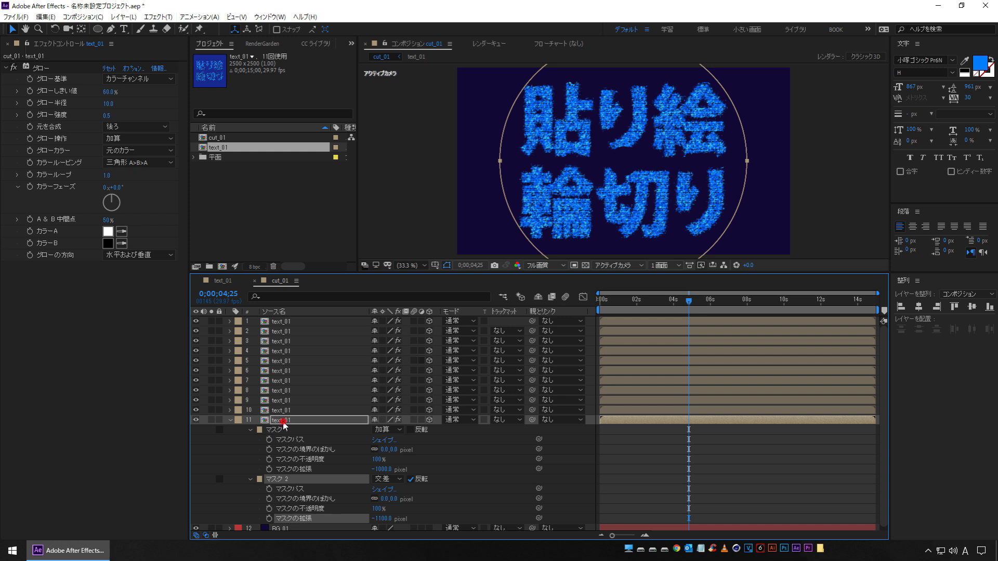
# Create layer 12 with mask expansions -1100 and -1200 px, briefly soloing it to check
pyautogui.click(282, 422)
pyautogui.hotkey('ctrl', 'd')
pyautogui.click(282, 432)
pyautogui.click(381, 479)
pyautogui.write('-1100')
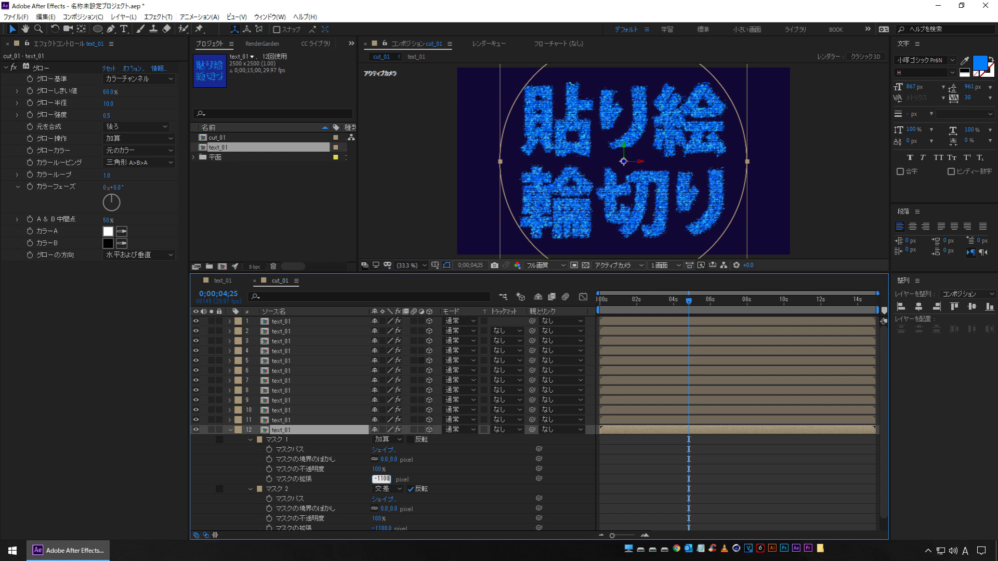
pyautogui.press('Tab')
pyautogui.write('-1200')
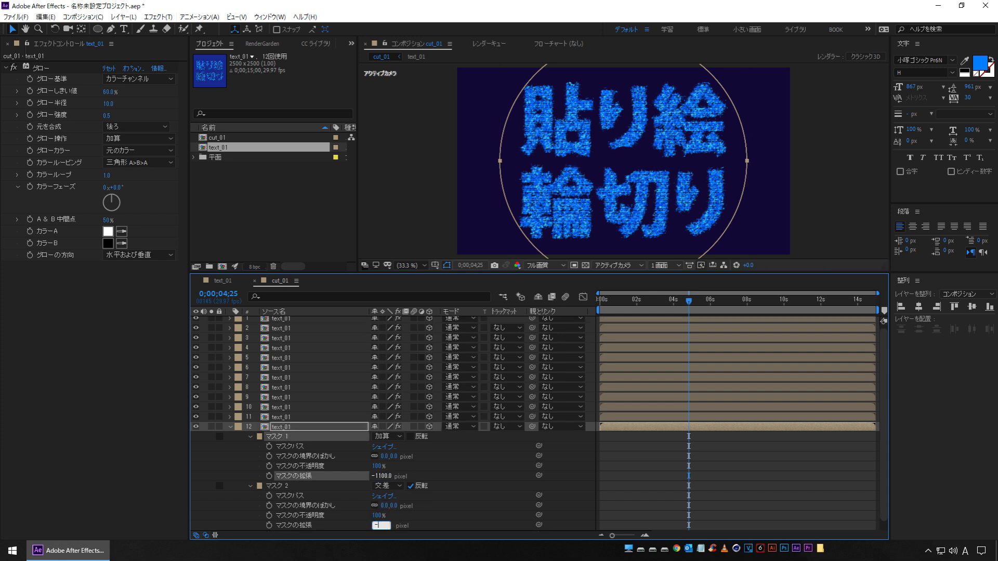
pyautogui.press('Return')
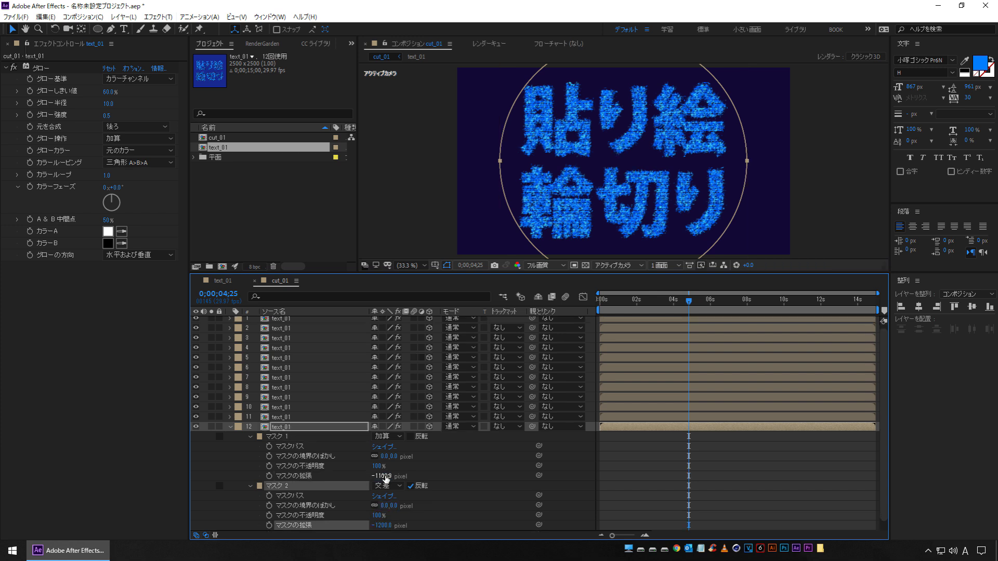
pyautogui.click(213, 426)
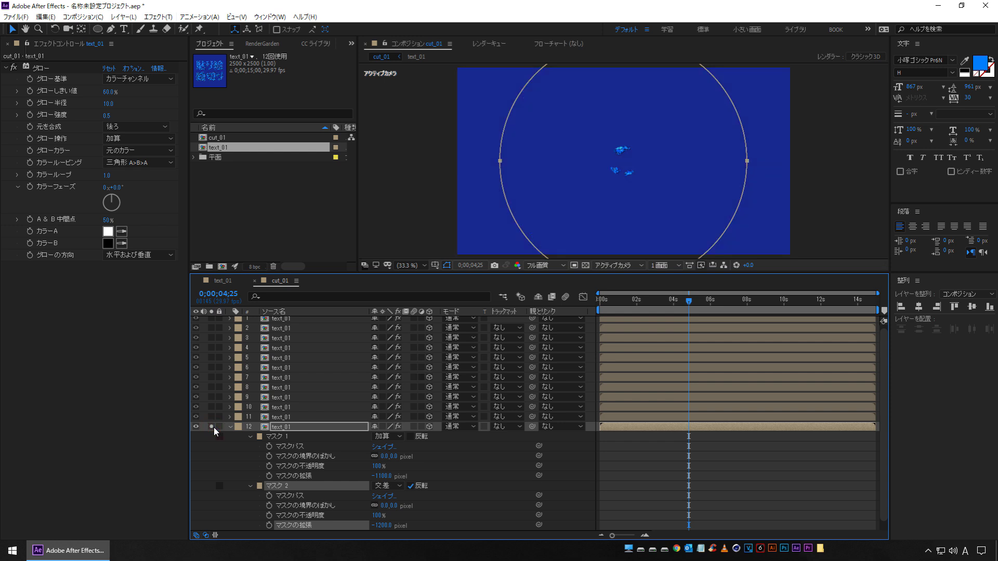
pyautogui.click(213, 427)
# Duplicate layer 12 into layer 13 with mask expansions -1200 and -1300 px, then return to the start
pyautogui.click(278, 427)
pyautogui.hotkey('ctrl', 'd')
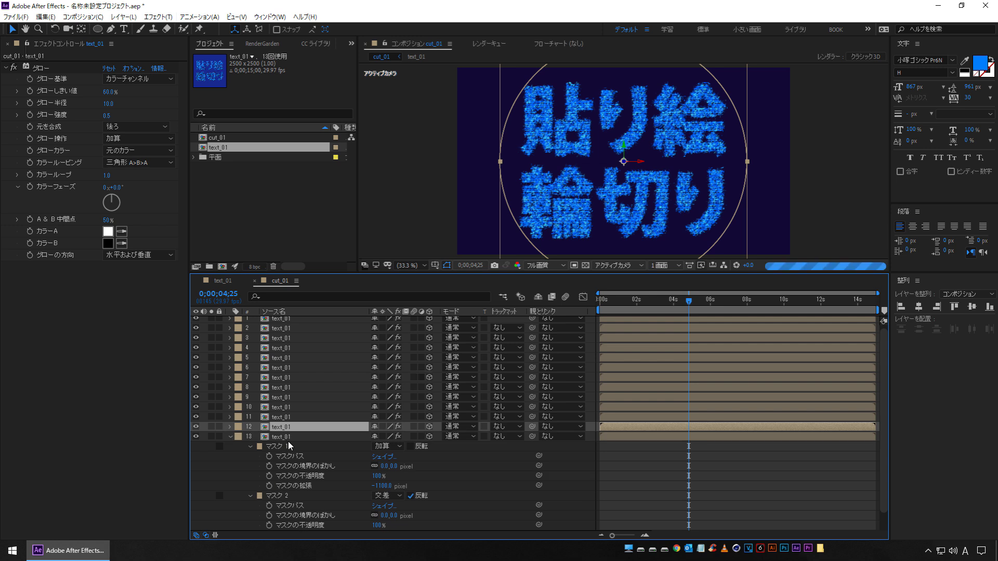
pyautogui.click(284, 436)
pyautogui.click(382, 485)
pyautogui.write('-1200')
pyautogui.press('Tab')
pyautogui.press('Tab')
pyautogui.press('Tab')
pyautogui.press('Tab')
pyautogui.write('-1300')
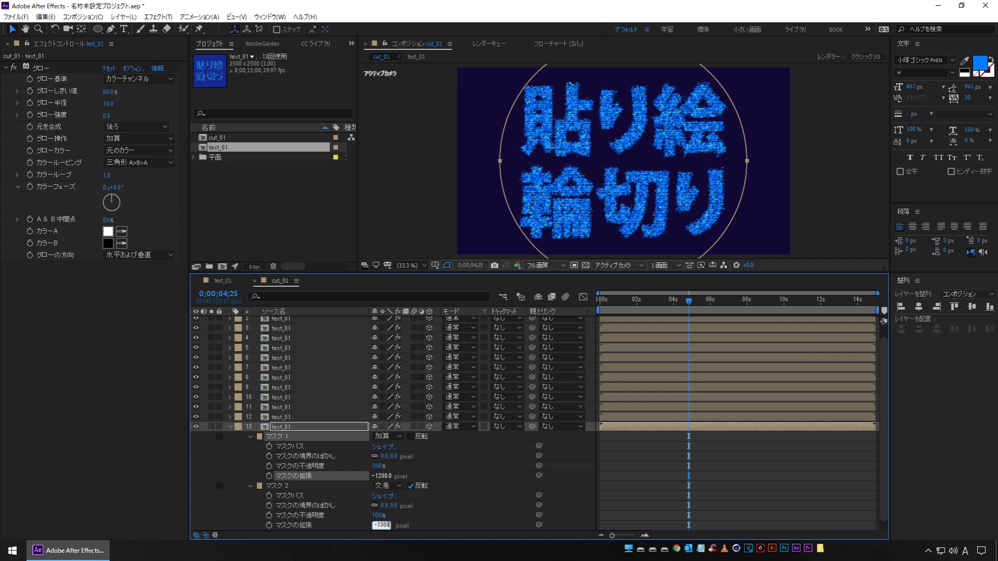
pyautogui.press('Return')
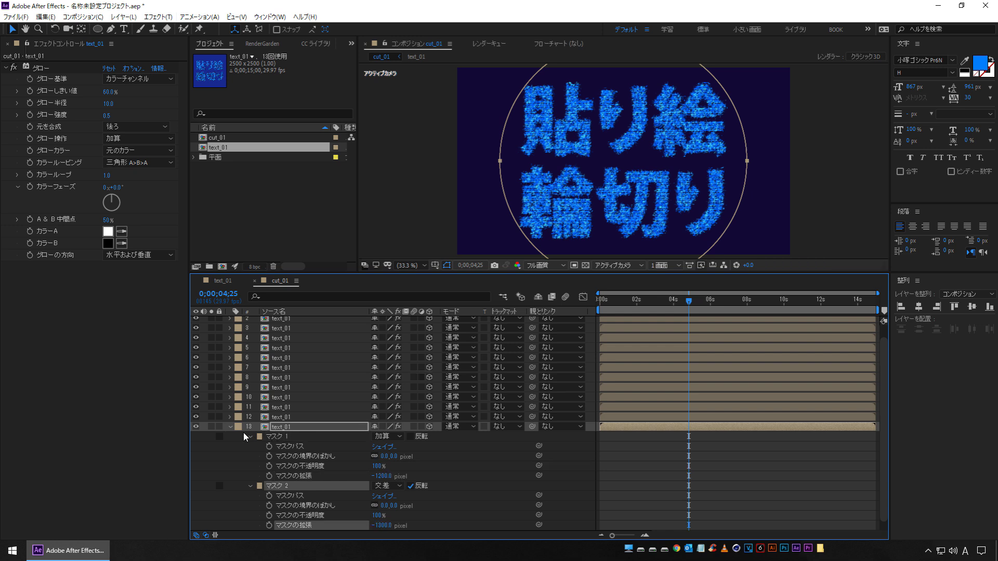
pyautogui.click(230, 427)
pyautogui.moveTo(689, 301); pyautogui.dragTo(599, 300)
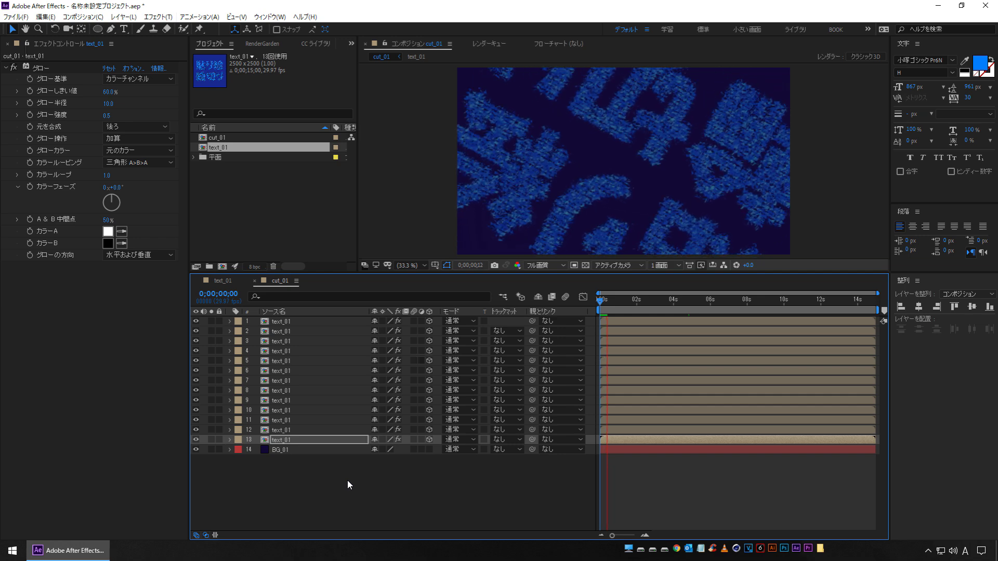
pyautogui.click(613, 310)
pyautogui.press('space')
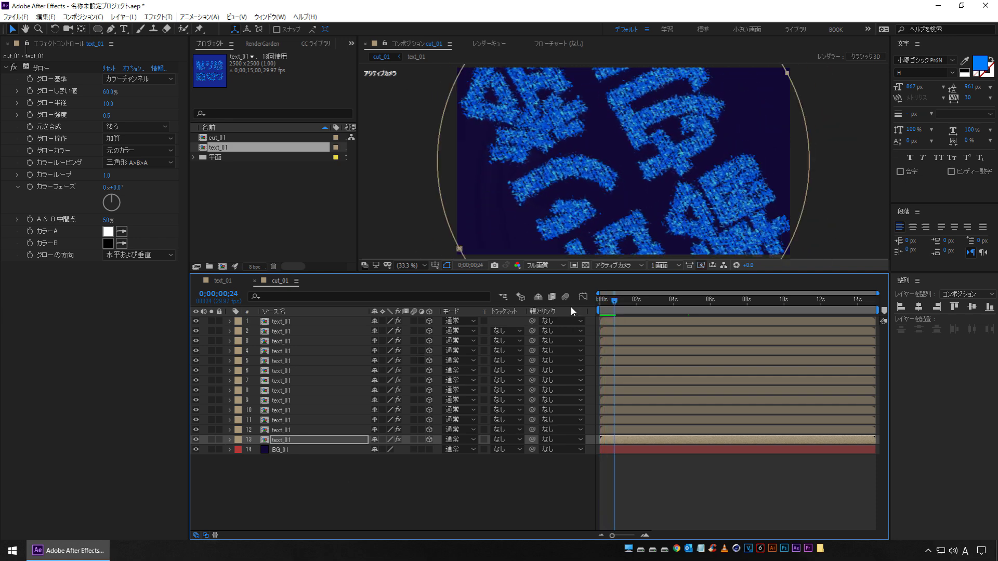
pyautogui.press('space')
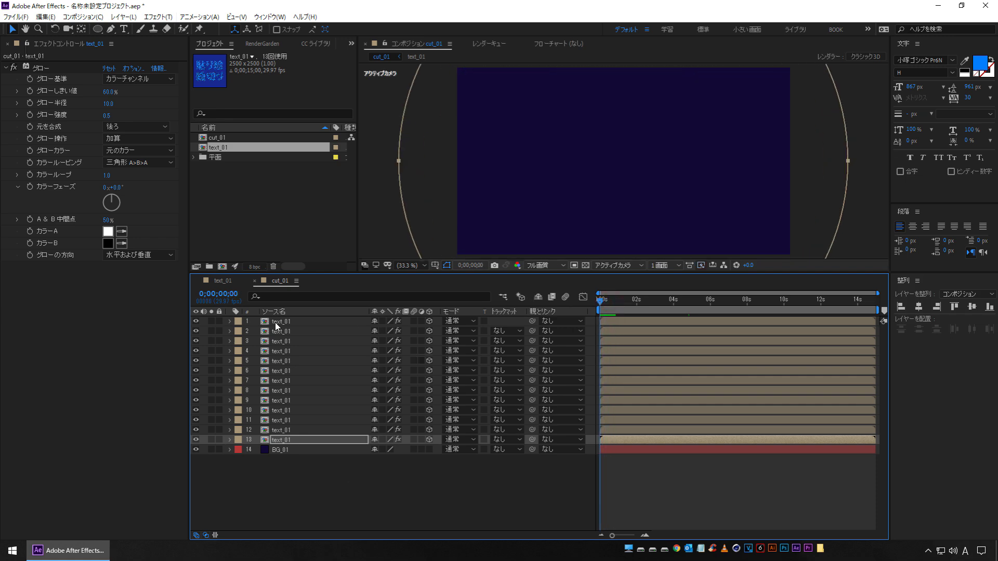
pyautogui.click(275, 322)
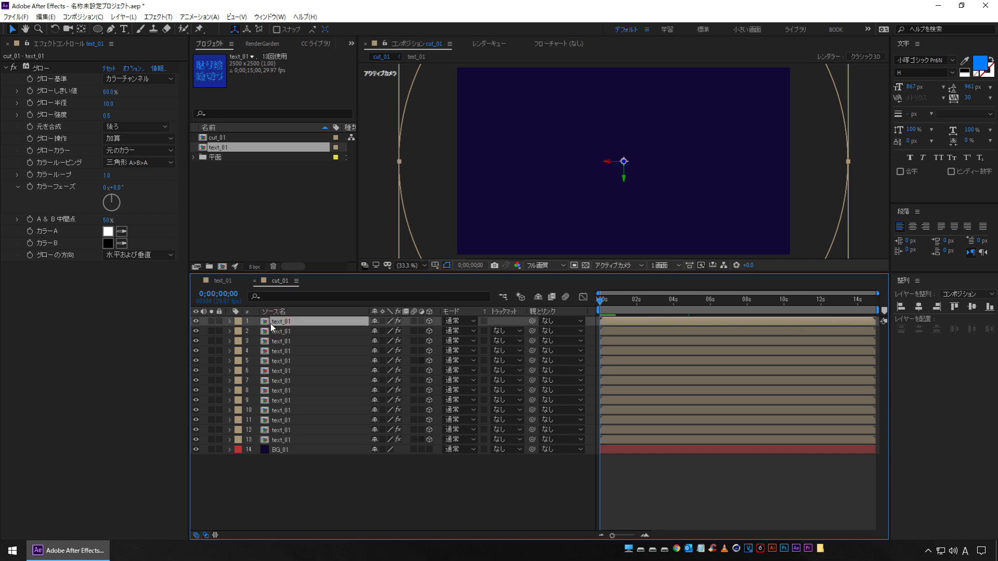
# Preview from the start while stepping layers 2 through 7 to successively later start times
pyautogui.press('space')
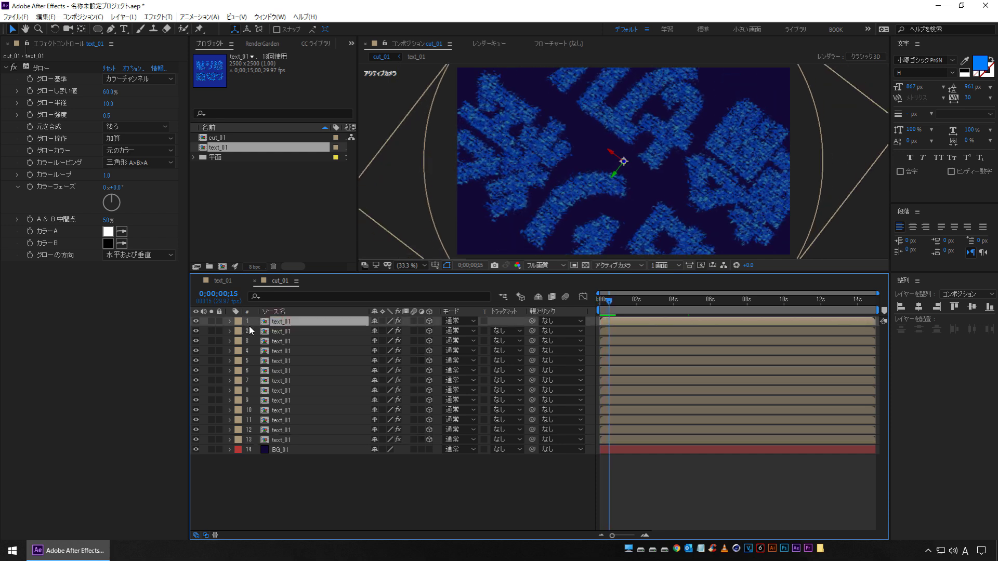
pyautogui.click(273, 329)
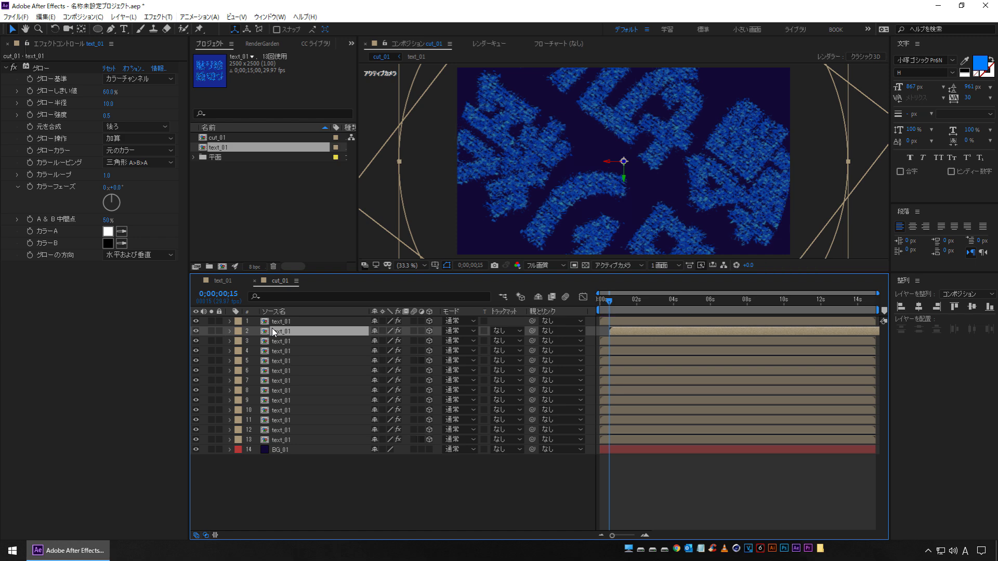
pyautogui.press('space')
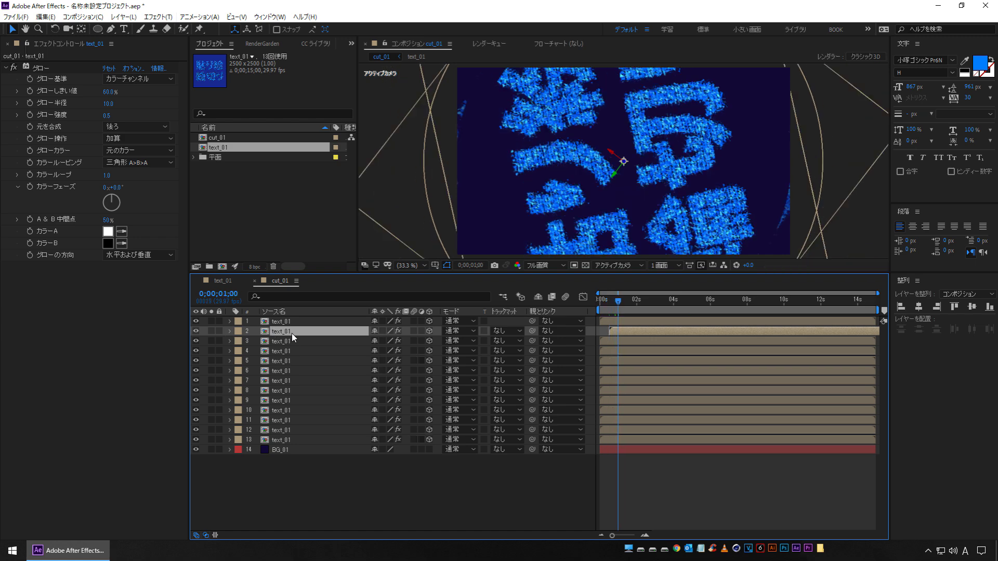
pyautogui.click(285, 341)
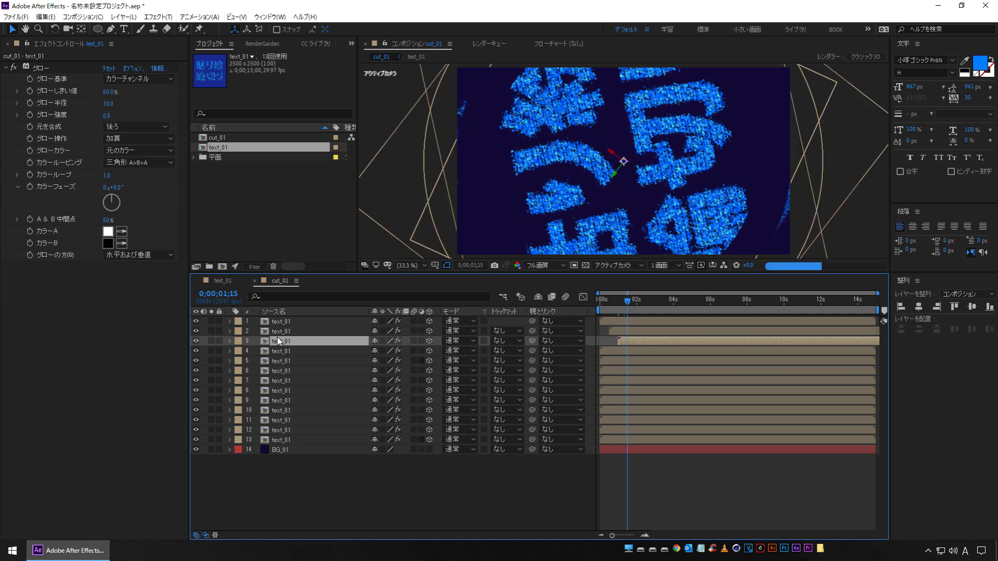
pyautogui.click(281, 351)
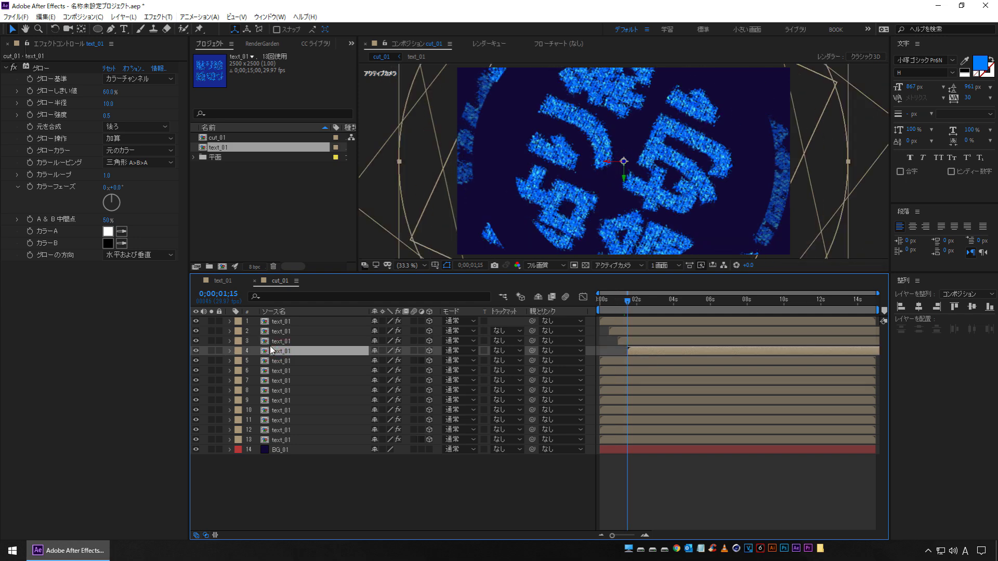
pyautogui.press('space')
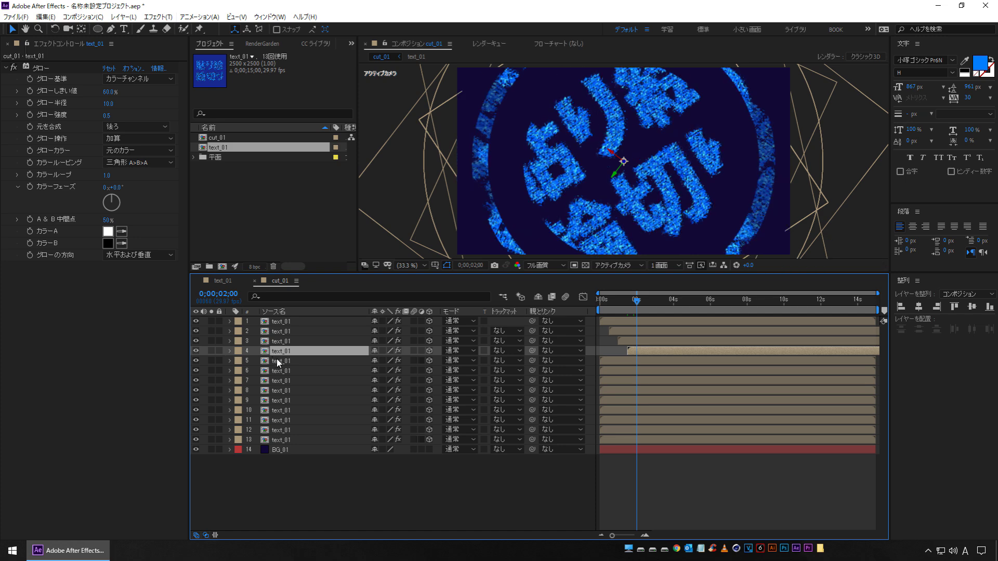
pyautogui.hotkey('ctrl', 'Down')
pyautogui.press('space')
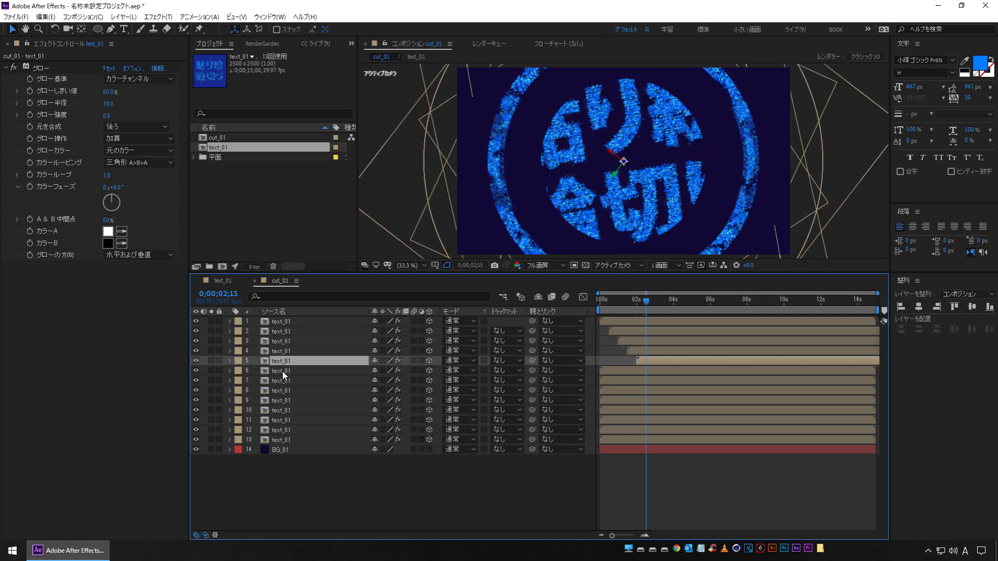
pyautogui.click(282, 371)
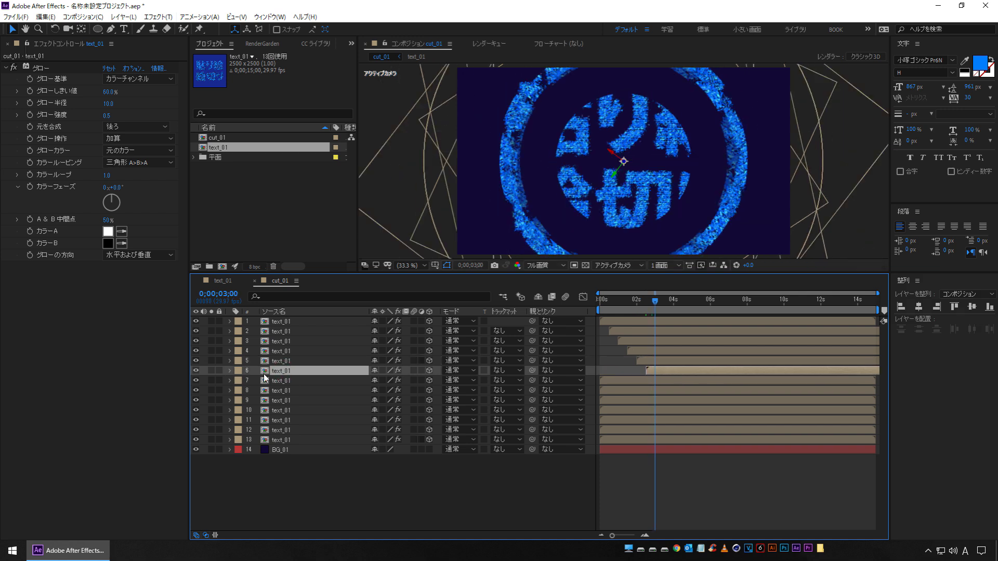
pyautogui.click(285, 383)
pyautogui.press('space')
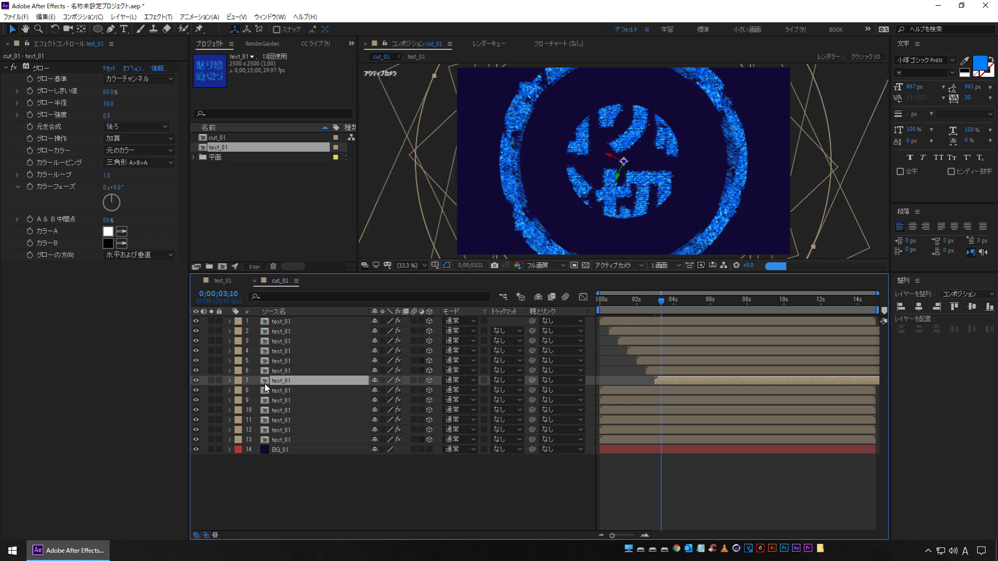
# Set layers 8, 9, 10 and 11 to start at successive playhead positions
pyautogui.click(285, 391)
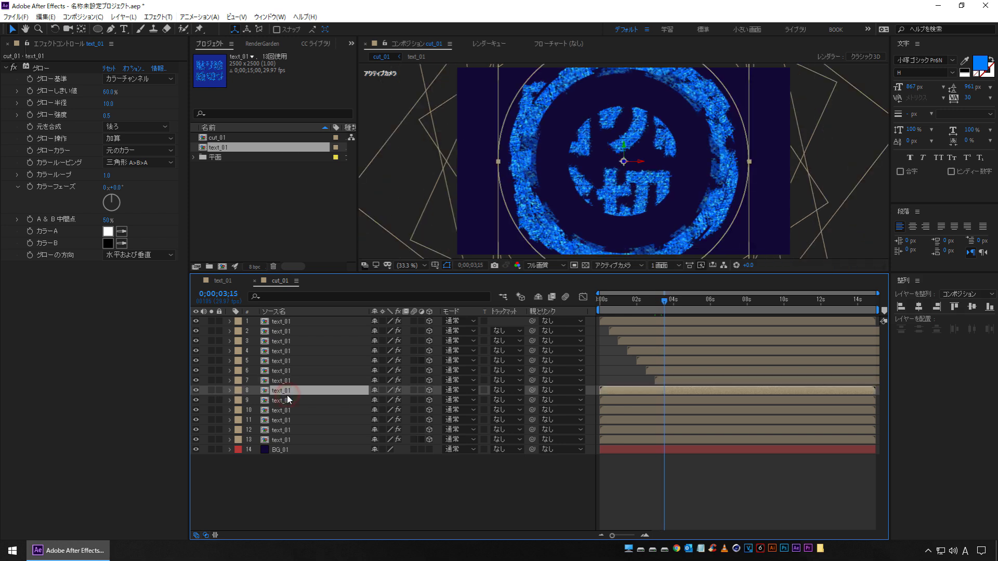
pyautogui.press('[')
pyautogui.press('space')
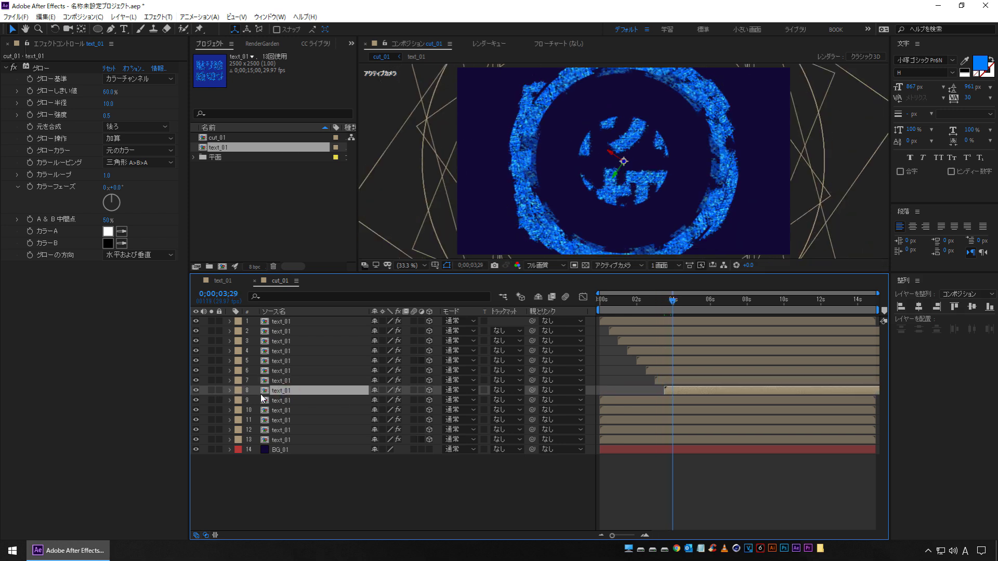
pyautogui.click(286, 401)
pyautogui.press('[')
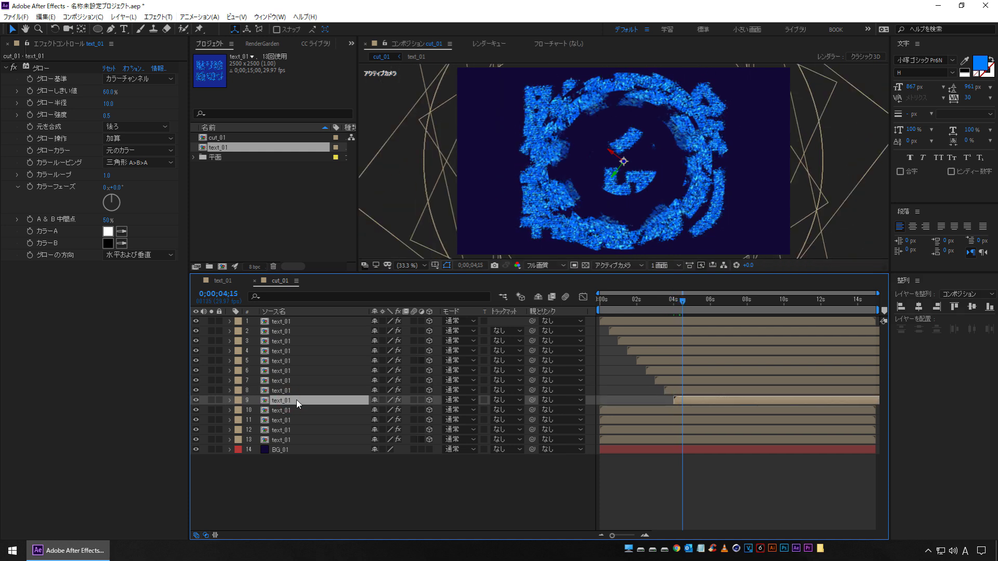
pyautogui.click(280, 411)
pyautogui.press('[')
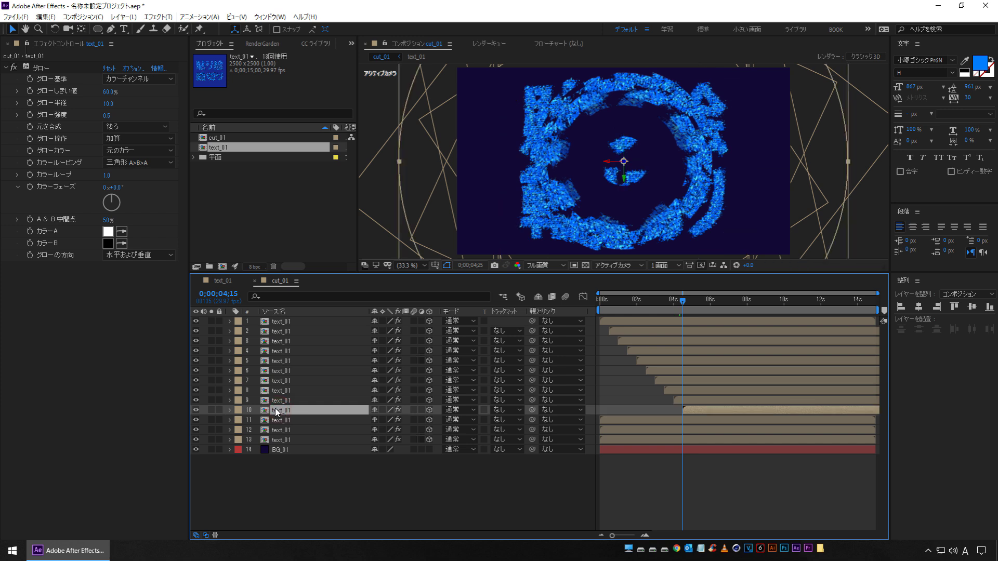
pyautogui.click(293, 420)
pyautogui.press('[')
# Start layers 12 and 13 at the next 15-frame steps, ending at 6 seconds, then deselect
pyautogui.hotkey('shift', 'pagedown')
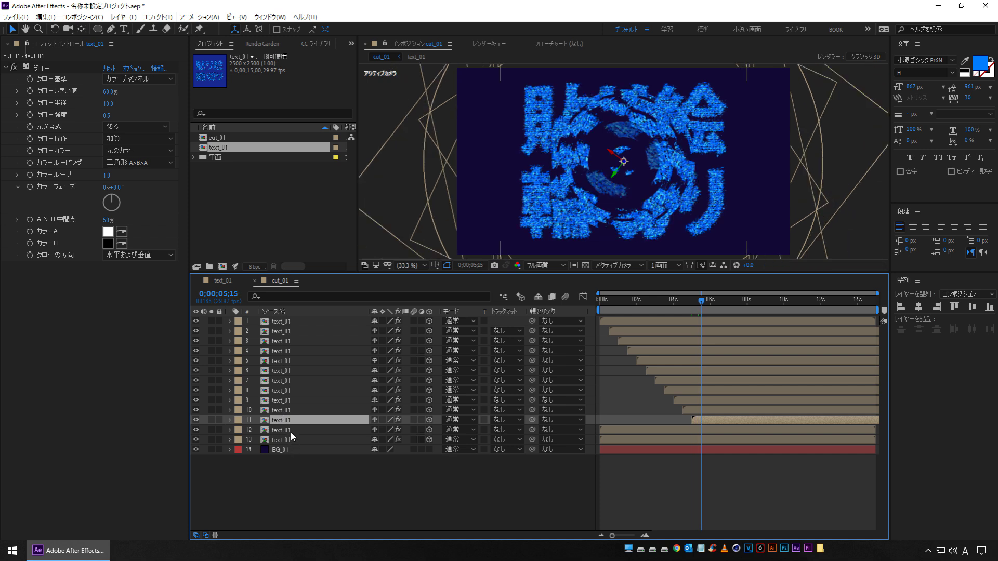
pyautogui.click(292, 433)
pyautogui.press('[')
pyautogui.press('space')
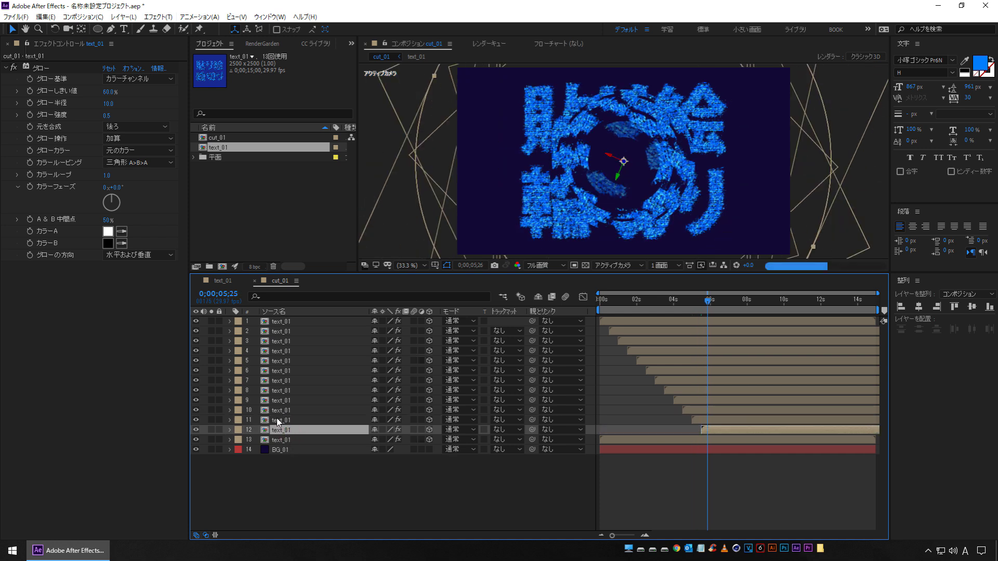
pyautogui.click(287, 440)
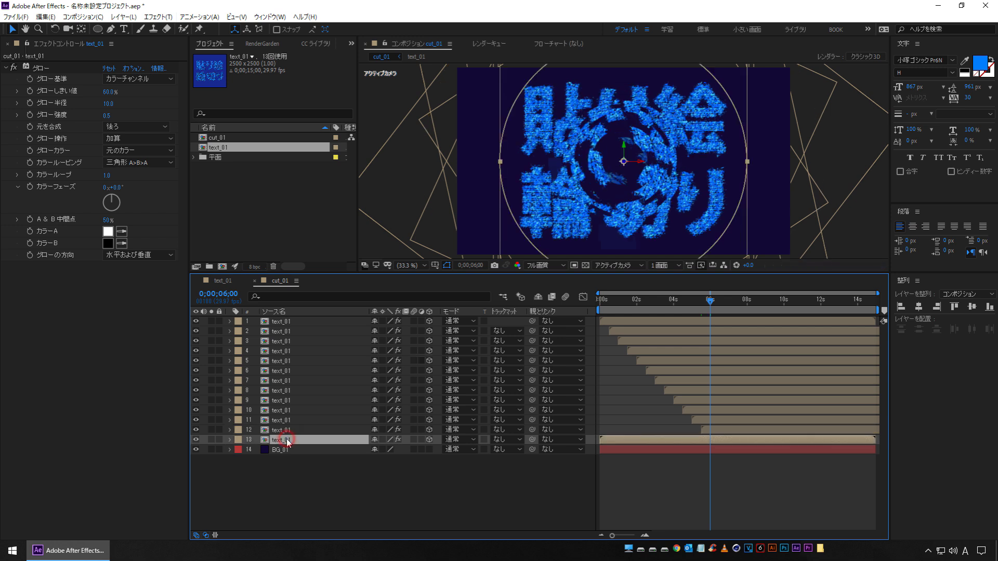
pyautogui.press('[')
pyautogui.click(354, 525)
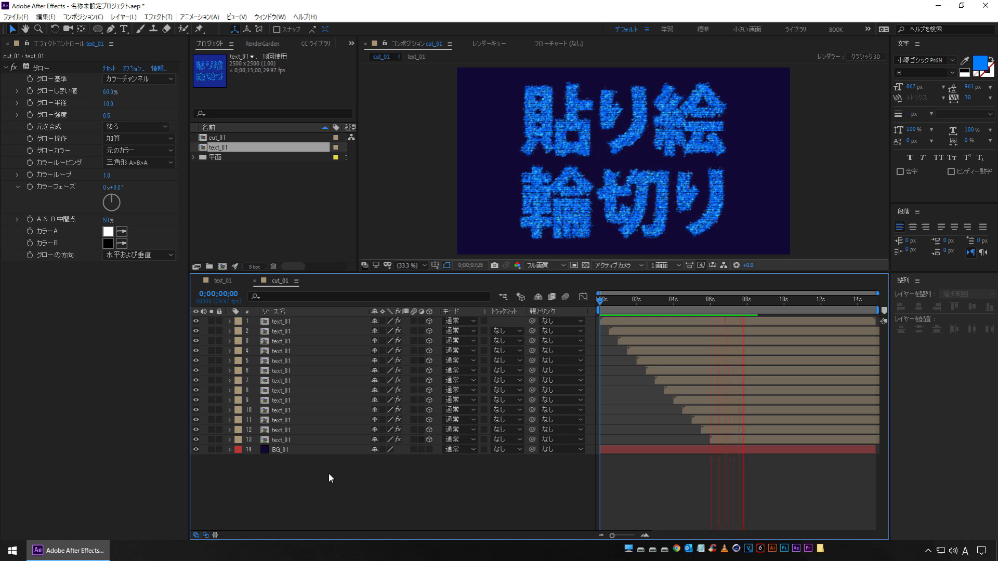
pyautogui.press('space')
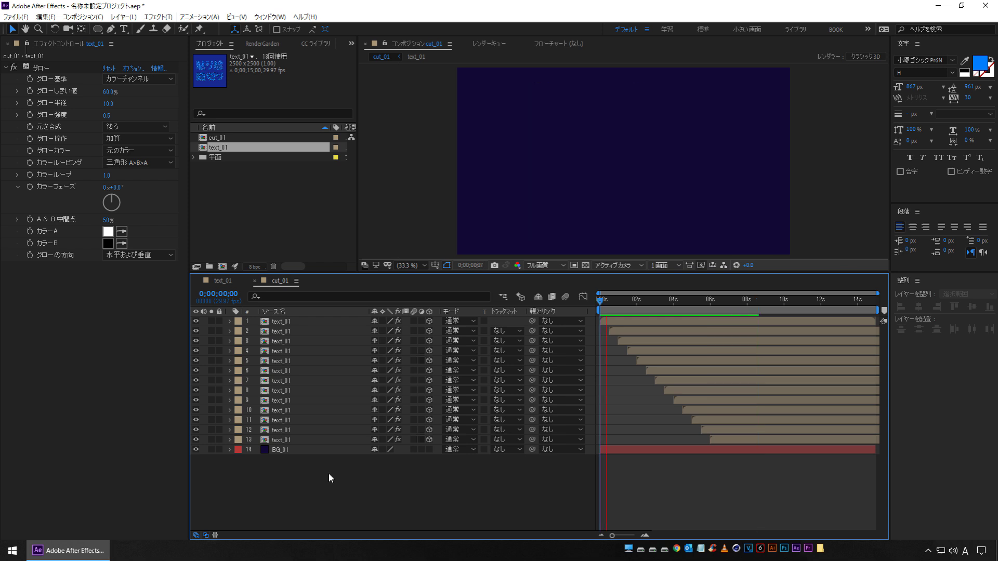